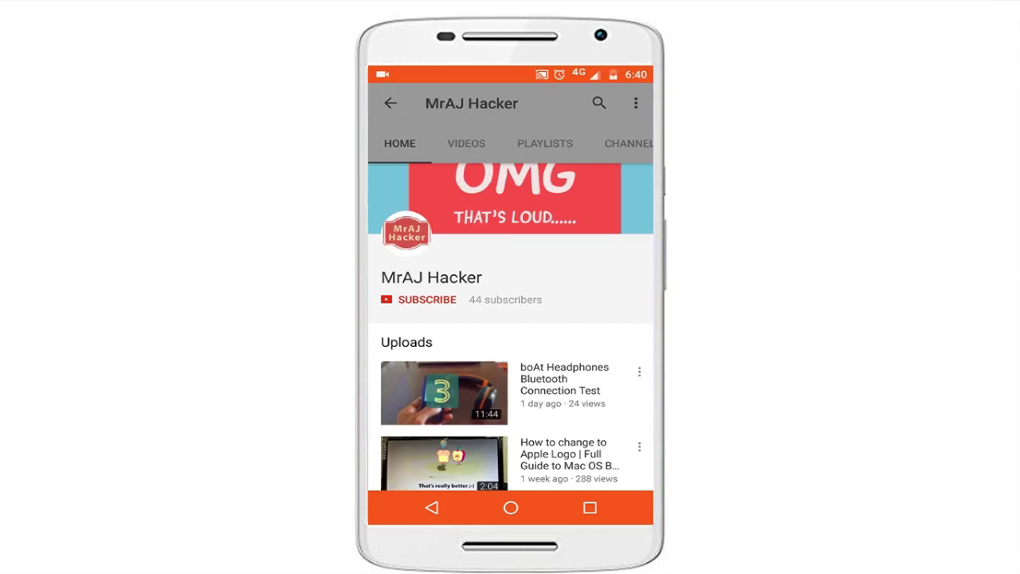
Subscribe to the MrAJ Hacker channel and turn on its notifications
{"action": "left_click", "coordinate": [422, 299]}
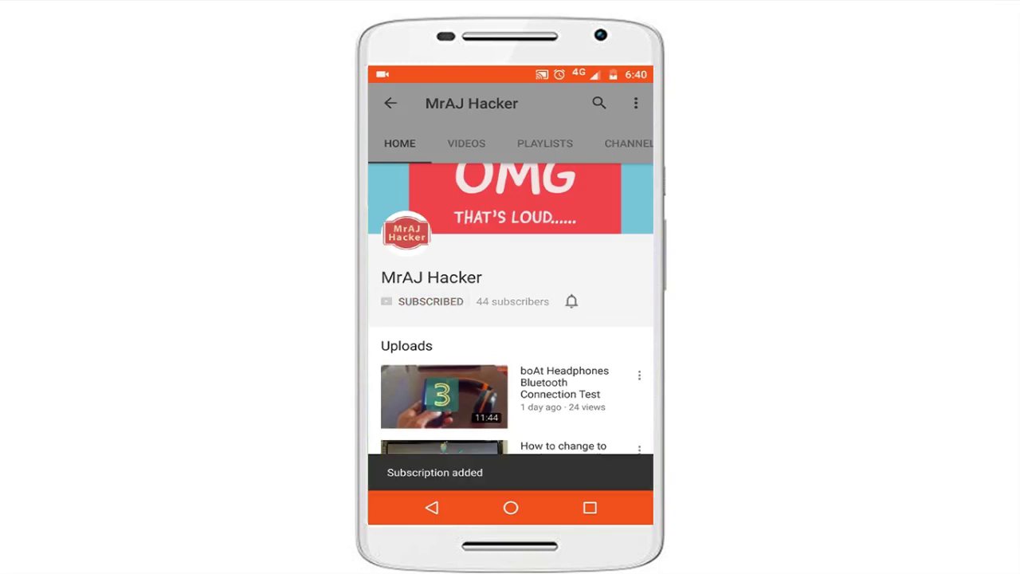
{"action": "left_click", "coordinate": [571, 301]}
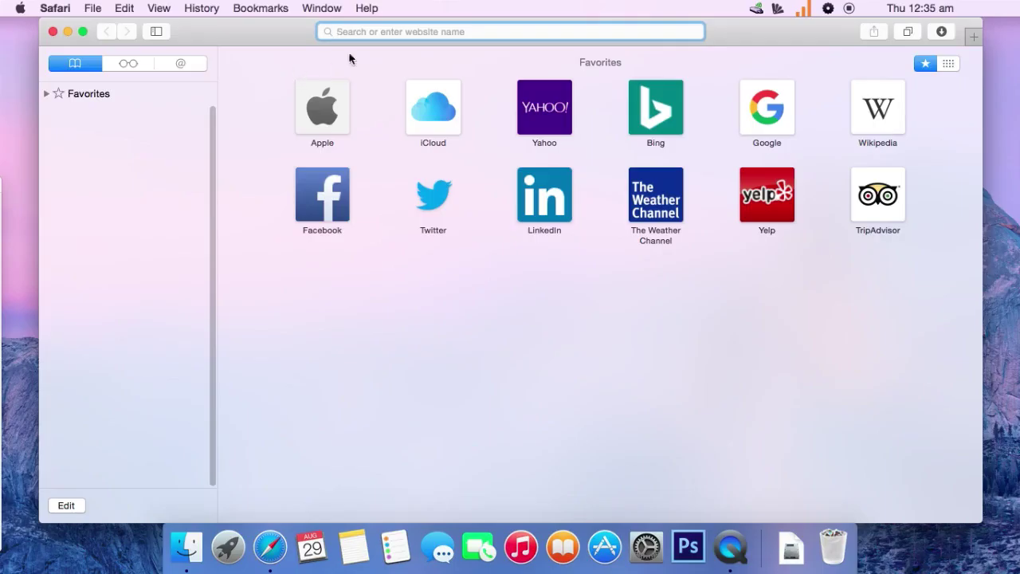
Go to google.com, search for "flavours 2 mac" and open the "Themes for Mac: Flavours 2" result
{"action": "type", "text": "google.com"}
{"action": "key", "text": "Return"}
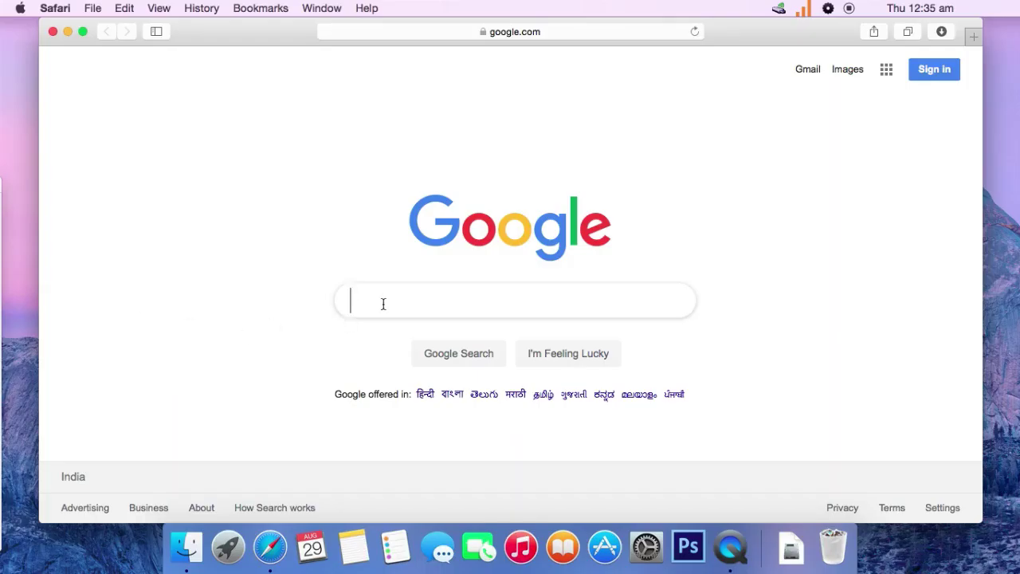
{"action": "type", "text": "flavours"}
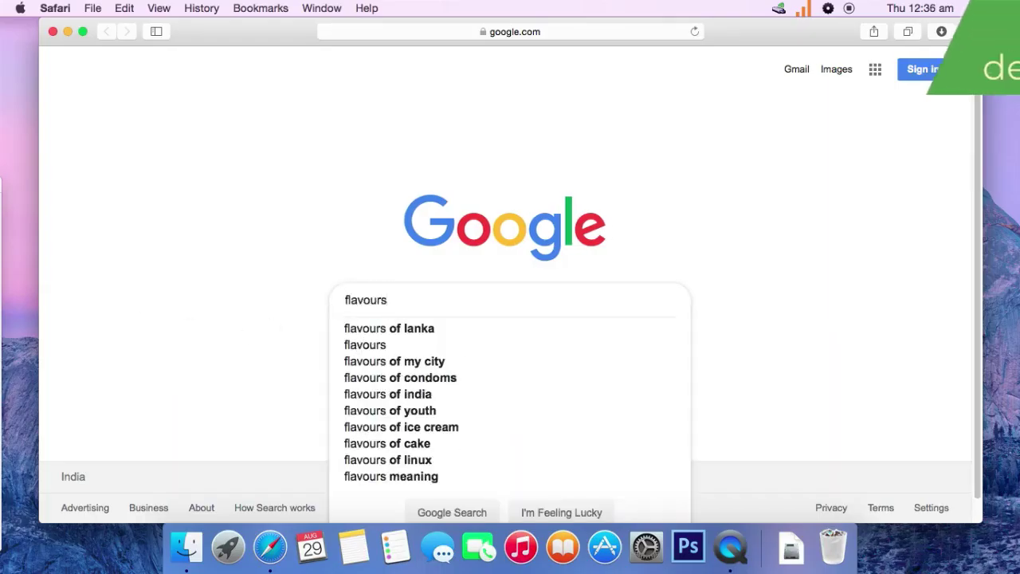
{"action": "type", "text": " 2 mac"}
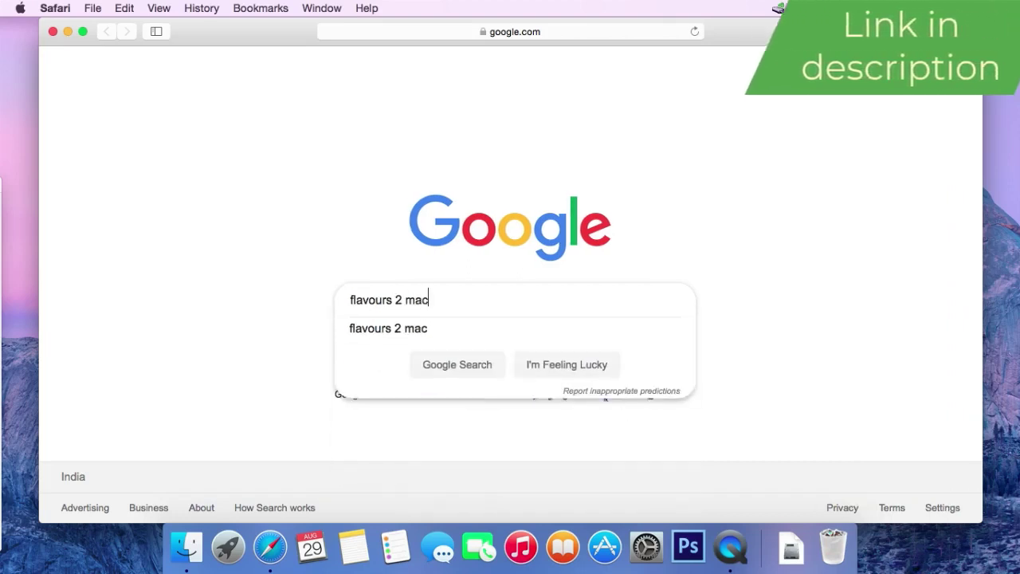
{"action": "key", "text": "Return"}
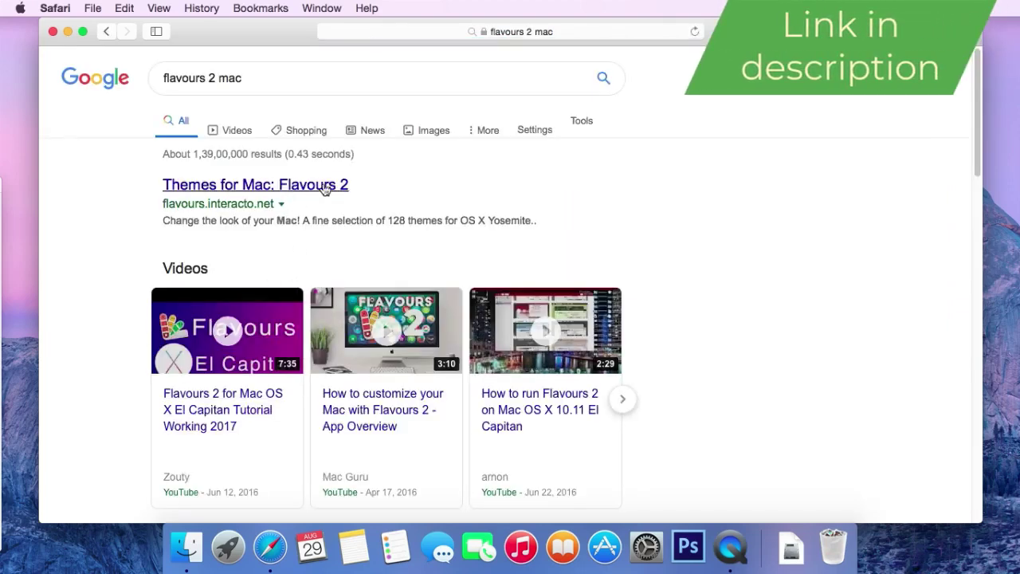
{"action": "left_click", "coordinate": [311, 185]}
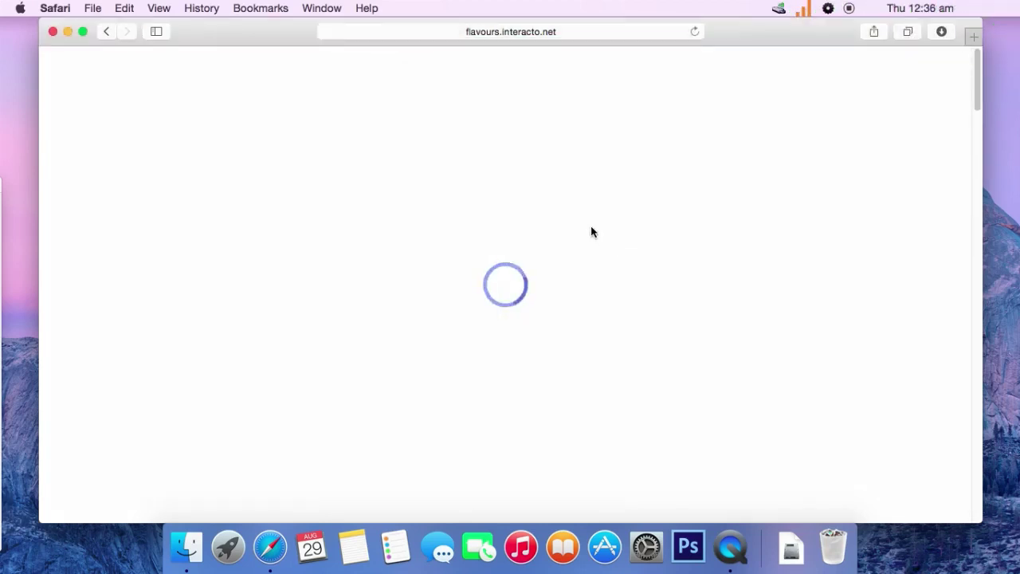
Look over the Flavours 2 site and open the Flavours 2 Lite download from its Download Flavours section
{"action": "scroll", "coordinate": [534, 250], "scroll_direction": "down", "scroll_amount": 15}
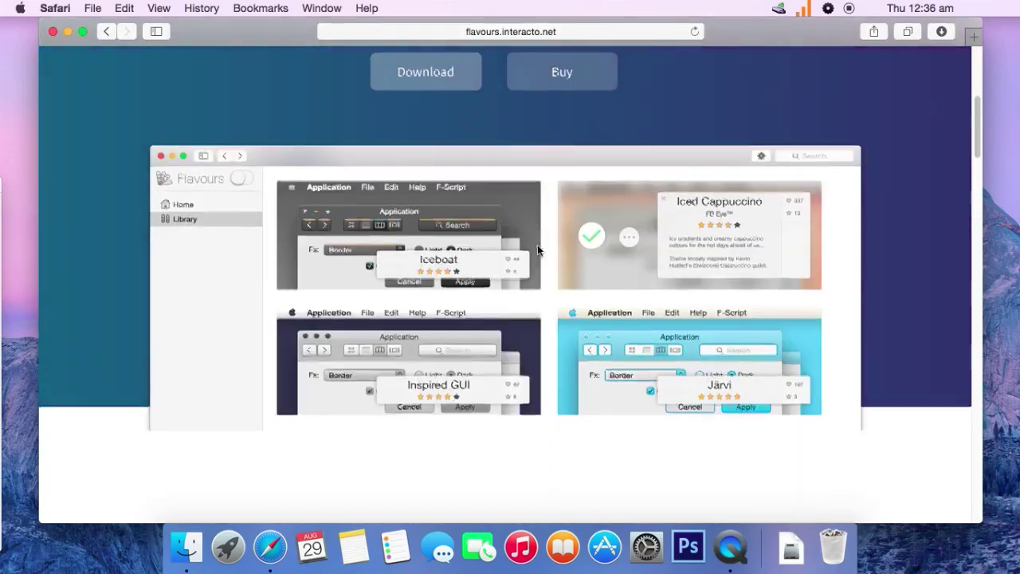
{"action": "scroll", "coordinate": [539, 247], "scroll_direction": "down", "scroll_amount": 5}
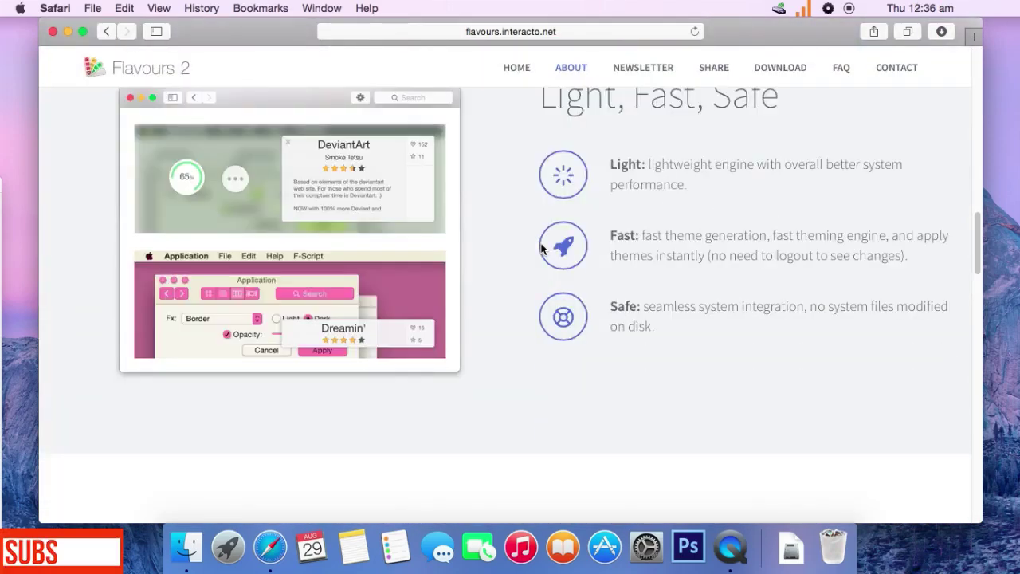
{"action": "scroll", "coordinate": [497, 229], "scroll_direction": "down", "scroll_amount": 6}
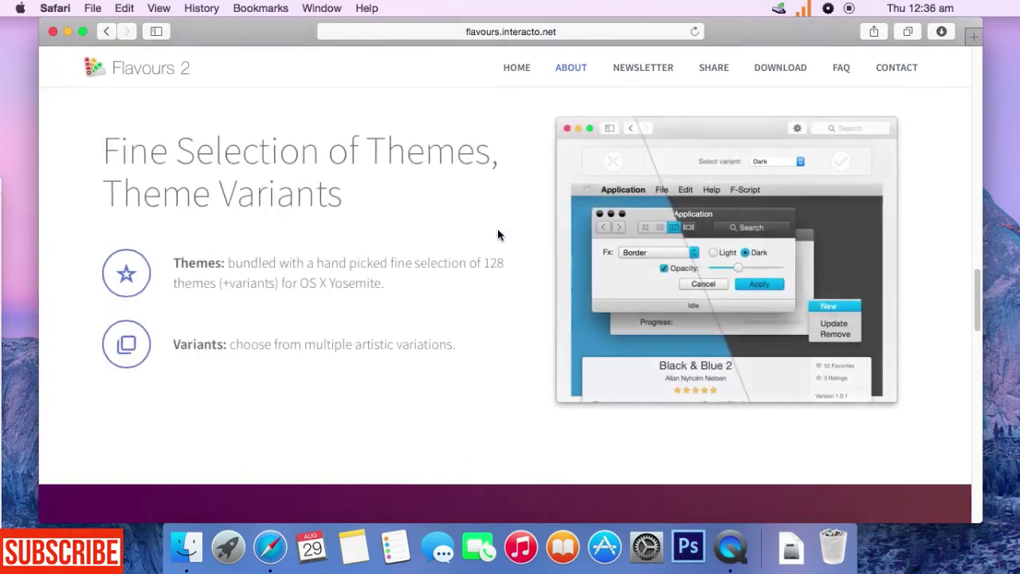
{"action": "scroll", "coordinate": [497, 228], "scroll_direction": "up", "scroll_amount": 15}
{"action": "scroll", "coordinate": [497, 228], "scroll_direction": "up", "scroll_amount": 5}
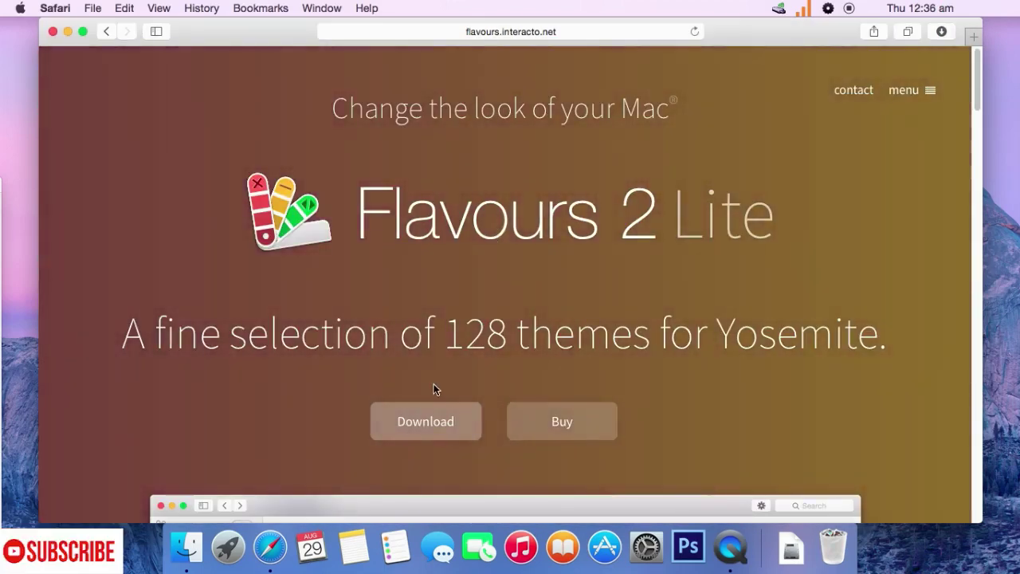
{"action": "scroll", "coordinate": [433, 385], "scroll_direction": "down", "scroll_amount": 10}
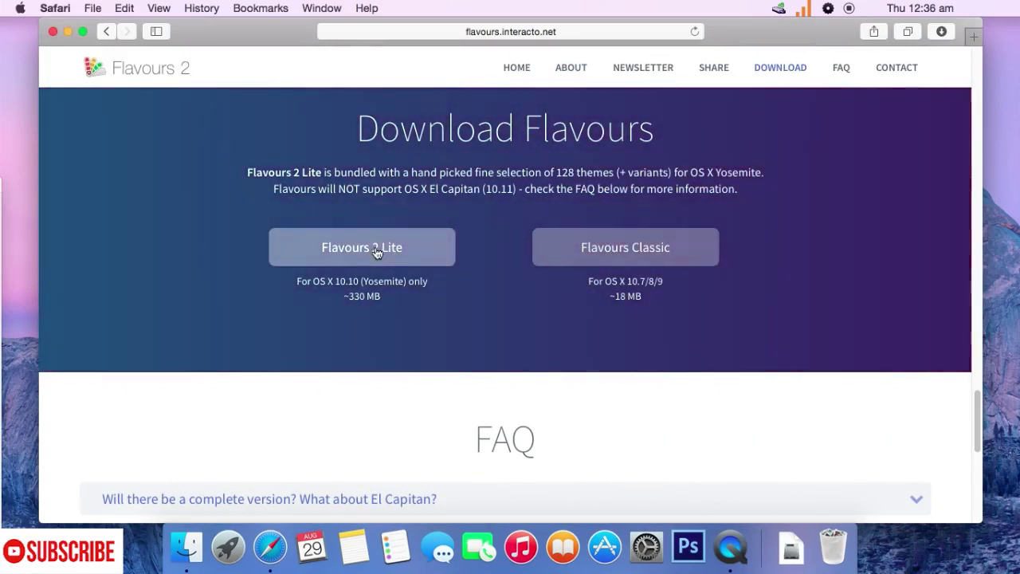
{"action": "left_click", "coordinate": [377, 251]}
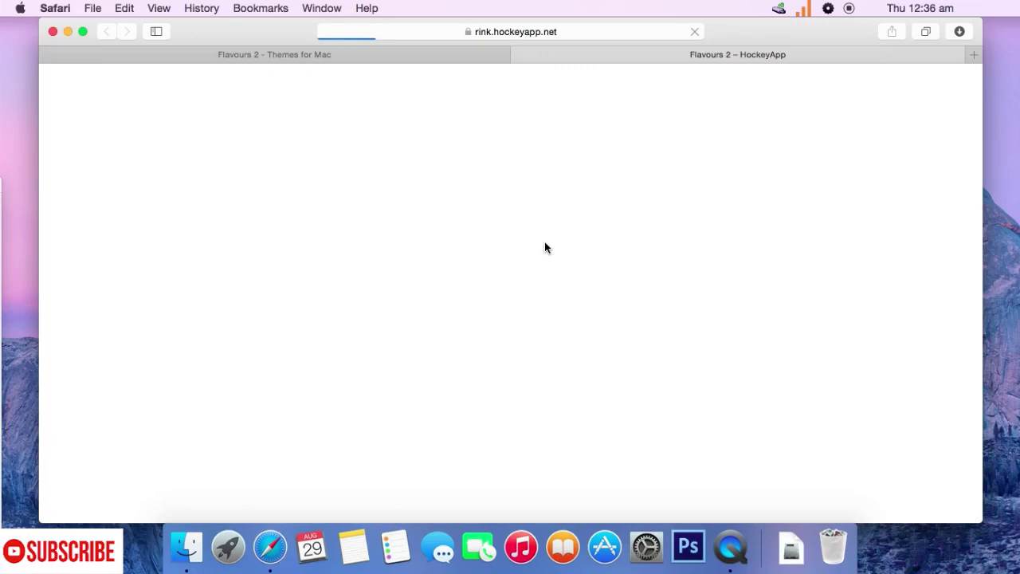
Start downloading Version Lite (224) of Flavours 2 and briefly highlight "128 themes" in its description
{"action": "scroll", "coordinate": [438, 349], "scroll_direction": "down", "scroll_amount": 5}
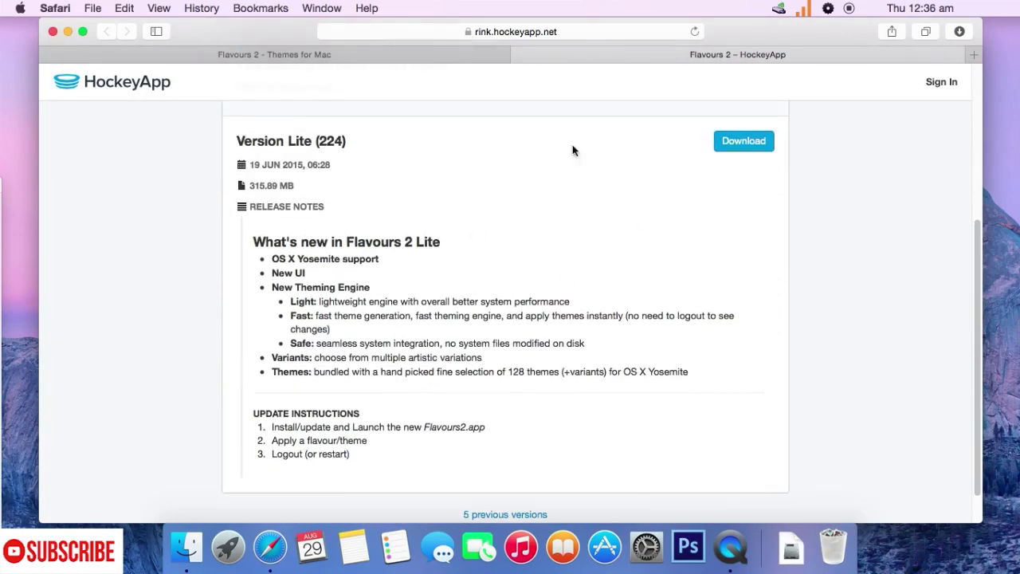
{"action": "left_click", "coordinate": [749, 142]}
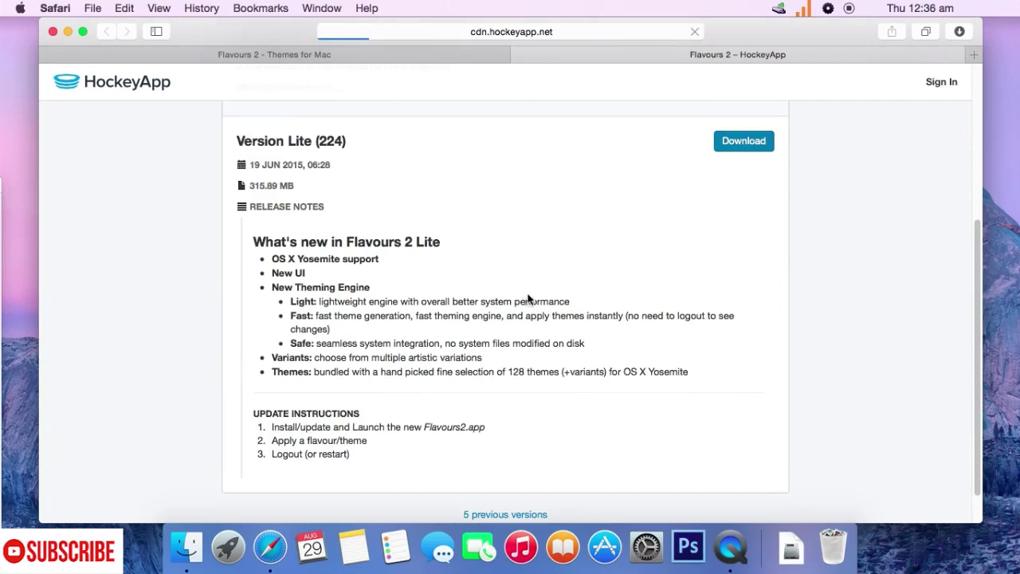
{"action": "scroll", "coordinate": [534, 246], "scroll_direction": "up", "scroll_amount": 2}
{"action": "scroll", "coordinate": [535, 244], "scroll_direction": "up", "scroll_amount": 5}
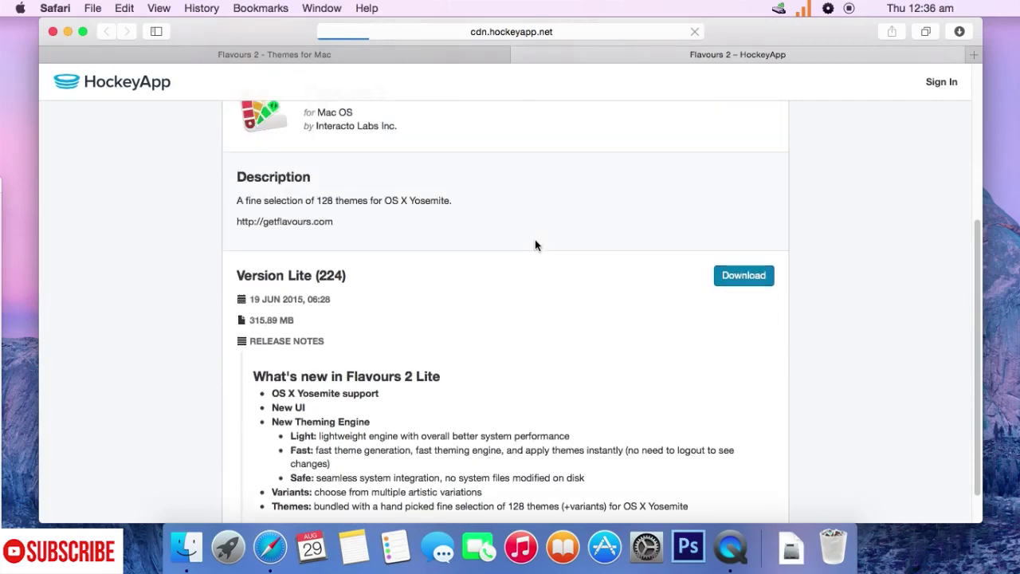
{"action": "left_click_drag", "start_coordinate": [317, 318], "coordinate": [375, 320]}
{"action": "left_click", "coordinate": [493, 313]}
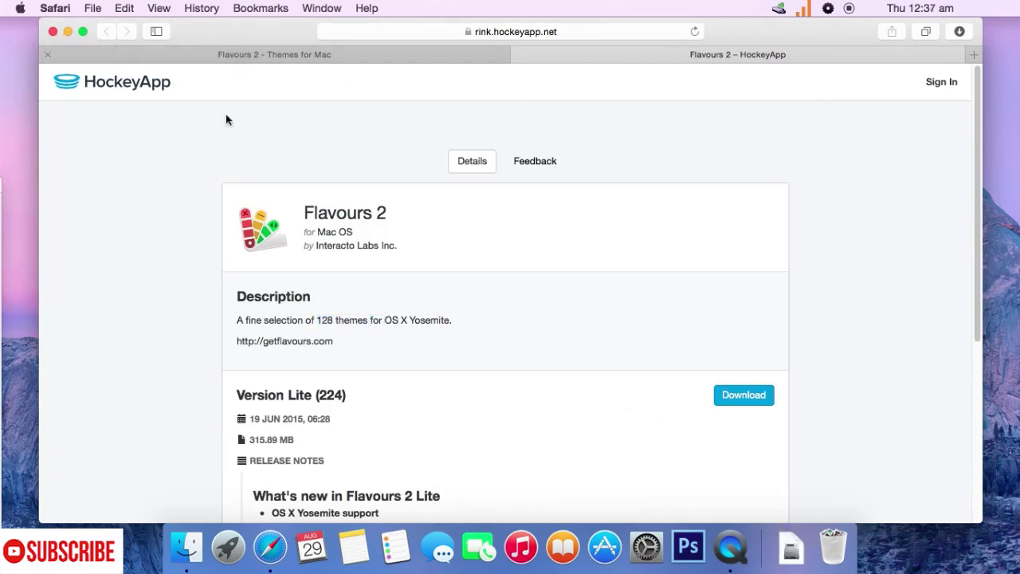
Check which OS X versions Flavours Classic supports on the Flavours 2 site and close the browser window
{"action": "scroll", "coordinate": [308, 149], "scroll_direction": "down", "scroll_amount": 3}
{"action": "left_click", "coordinate": [357, 55]}
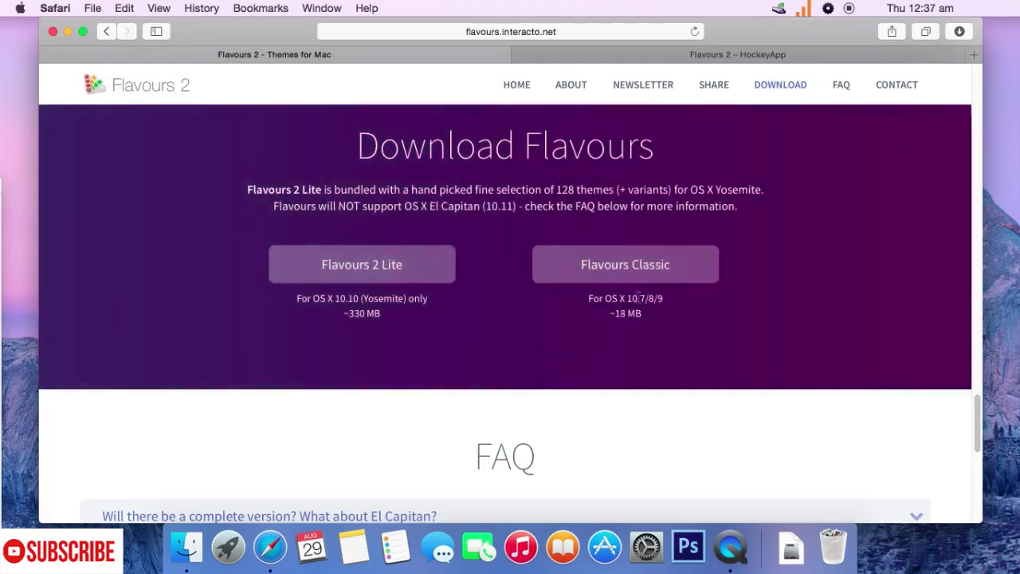
{"action": "left_click_drag", "start_coordinate": [627, 298], "coordinate": [663, 298]}
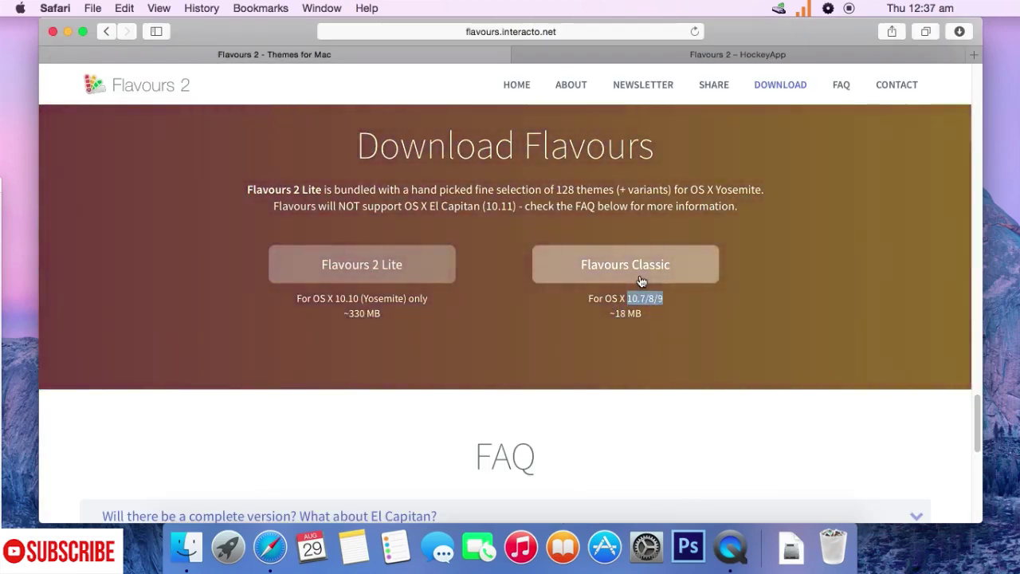
{"action": "left_click", "coordinate": [545, 312]}
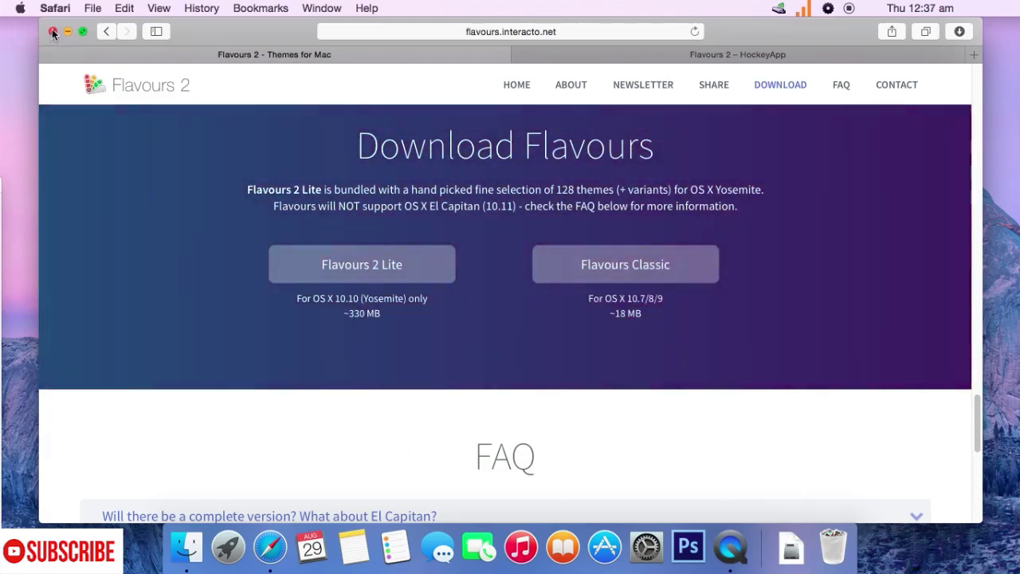
{"action": "left_click", "coordinate": [53, 31]}
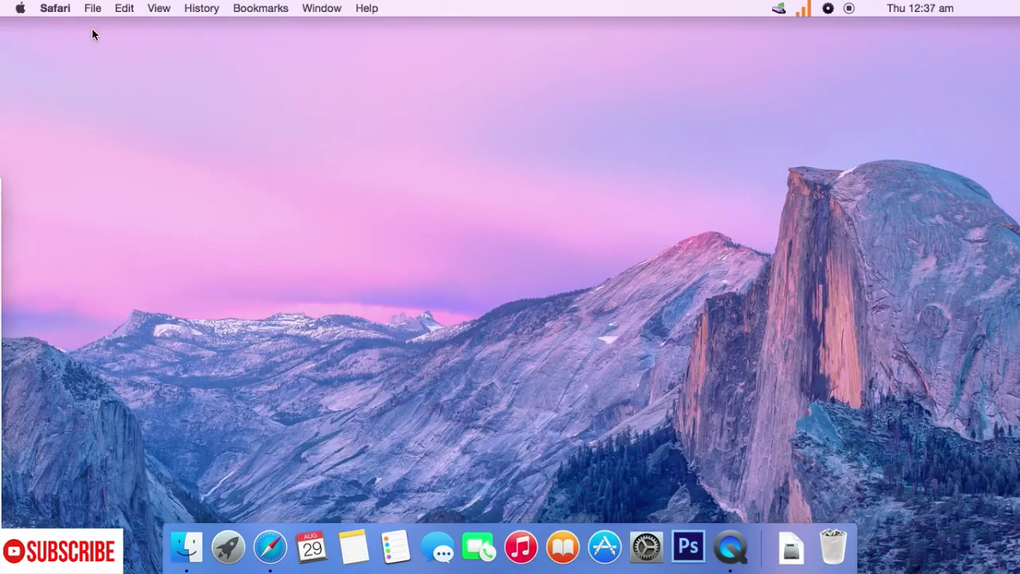
Show the hidden icons on the desktop
{"action": "left_click", "coordinate": [805, 9]}
{"action": "left_click", "coordinate": [826, 29]}
{"action": "left_click", "coordinate": [828, 10]}
{"action": "left_click", "coordinate": [841, 95]}
Eject the mounted Flavours2 volume from the desktop
{"action": "right_click", "coordinate": [609, 171]}
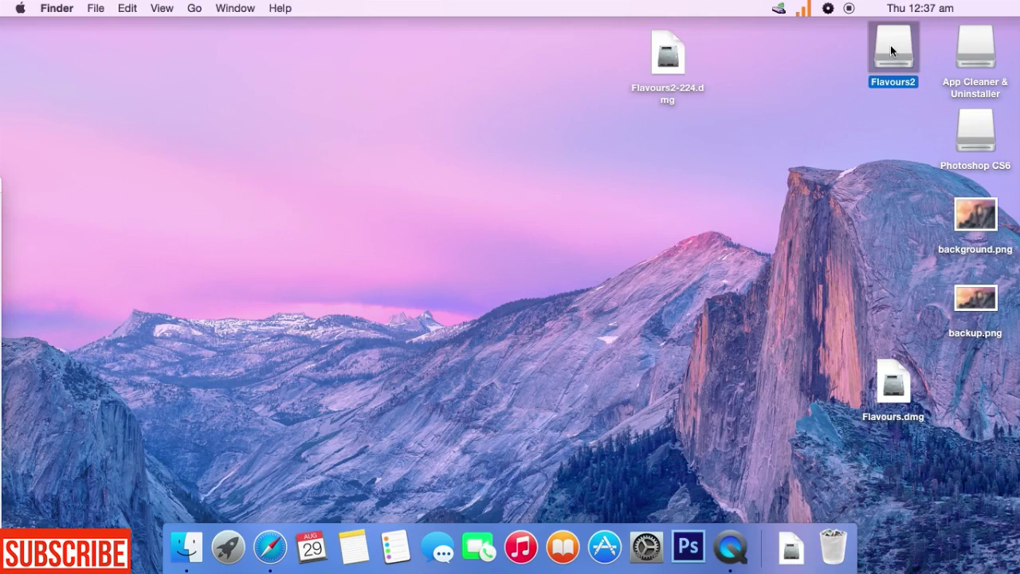
{"action": "right_click", "coordinate": [890, 45]}
{"action": "left_click", "coordinate": [830, 76]}
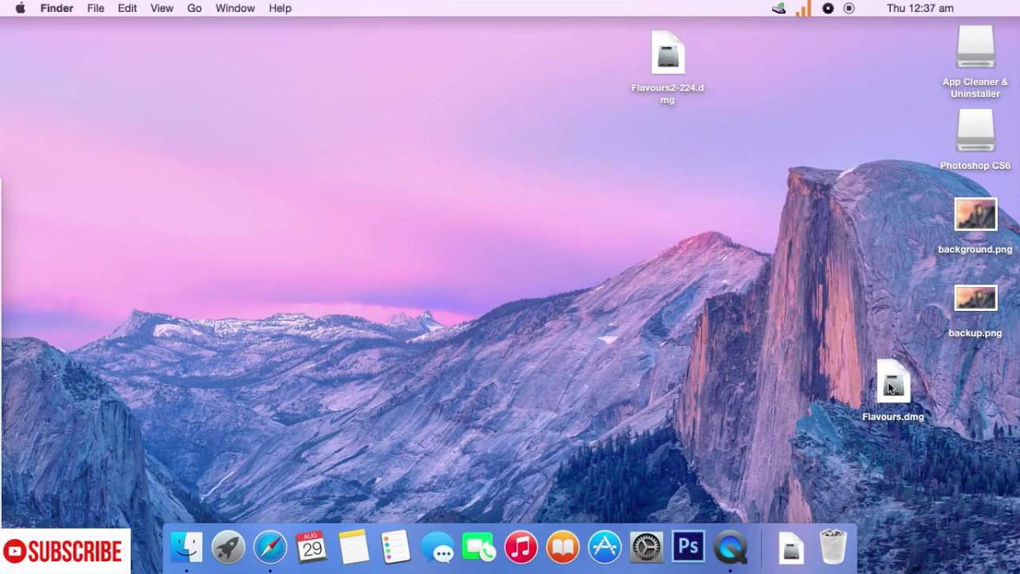
Move Flavours.dmg below backup.png and Flavours2-224.dmg to the opposite corner of the desktop, and clean up the icon alignment
{"action": "left_click_drag", "start_coordinate": [899, 365], "coordinate": [986, 372]}
{"action": "left_click_drag", "start_coordinate": [669, 78], "coordinate": [70, 69]}
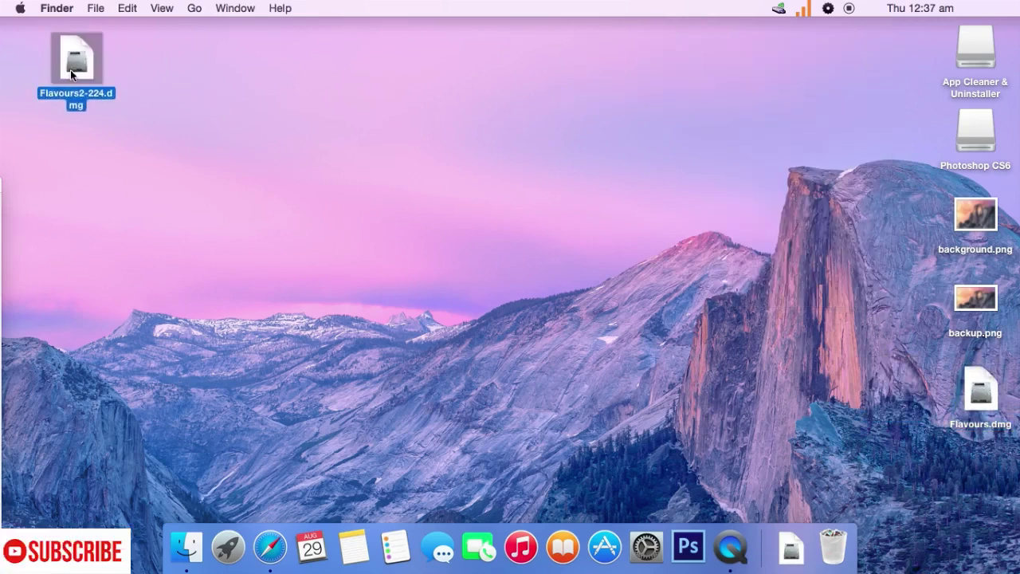
{"action": "right_click", "coordinate": [344, 87]}
{"action": "left_click", "coordinate": [367, 179]}
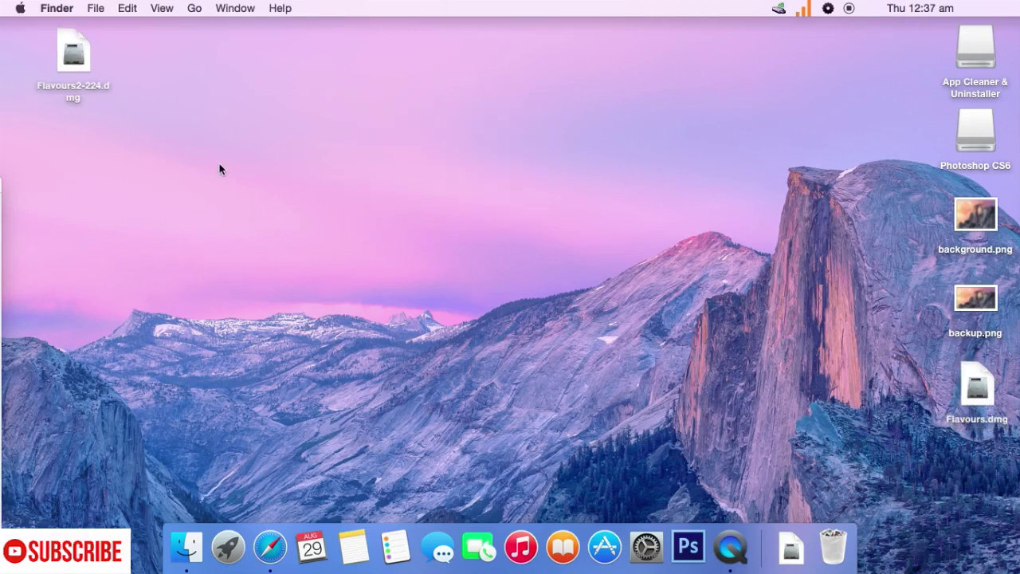
Open Flavours2-224.dmg and copy the Flavours2 app into the Applications folder
{"action": "double_click", "coordinate": [71, 52]}
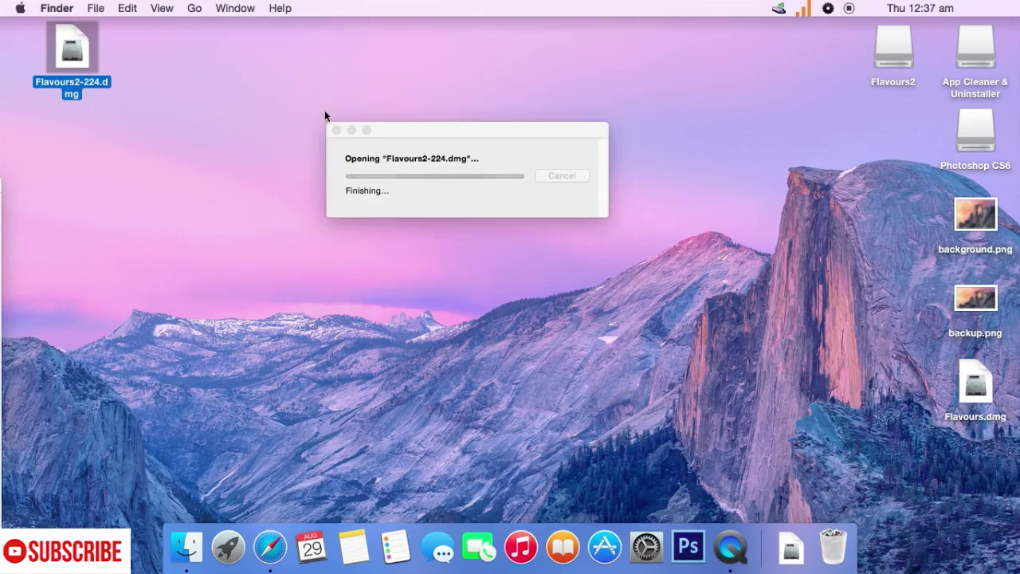
{"action": "left_click_drag", "start_coordinate": [299, 38], "coordinate": [528, 101]}
{"action": "left_click_drag", "start_coordinate": [324, 223], "coordinate": [624, 322]}
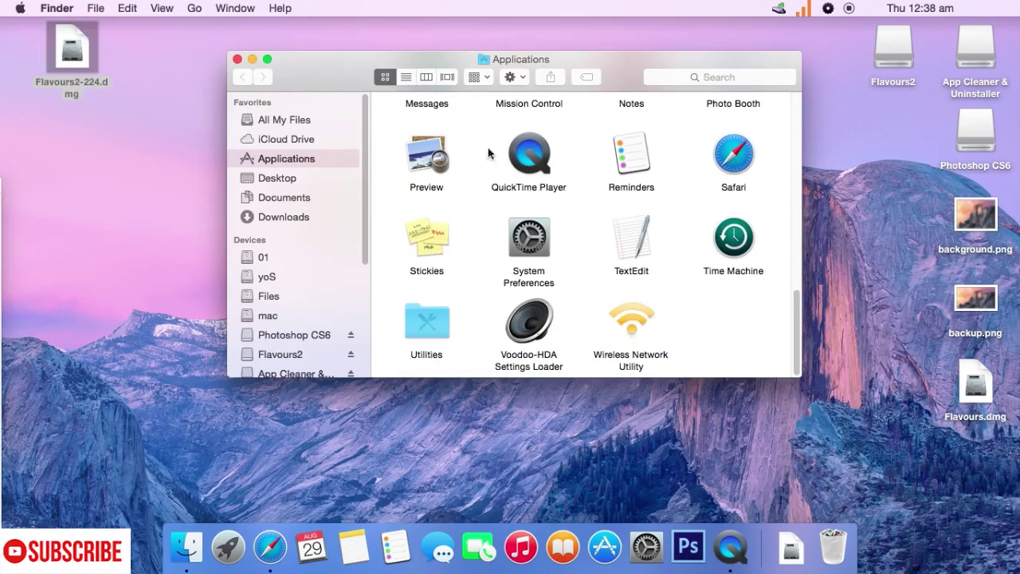
Close the Applications folder window and place the copy progress window below the Flavours2 installer window
{"action": "left_click_drag", "start_coordinate": [417, 60], "coordinate": [674, 201]}
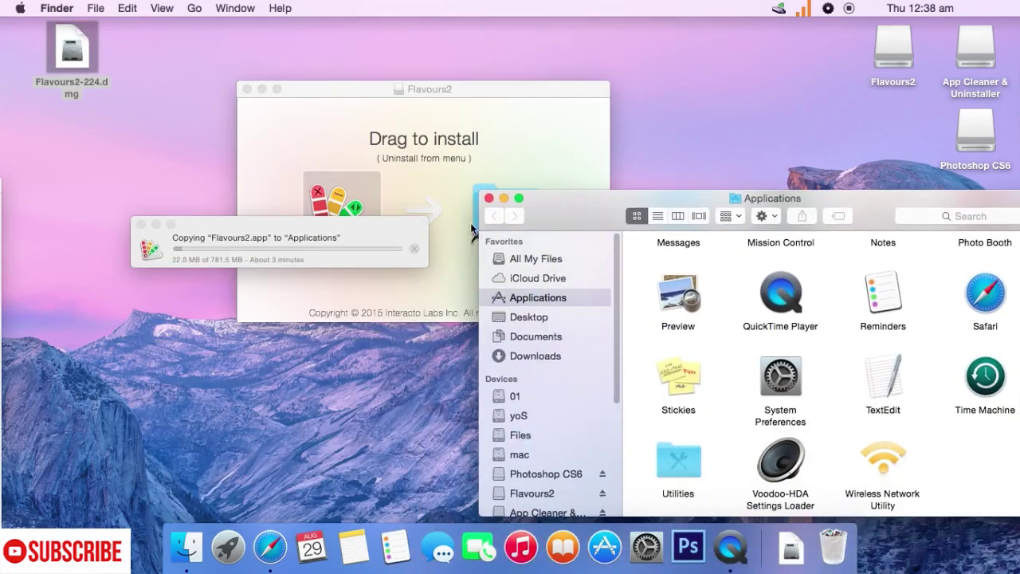
{"action": "left_click", "coordinate": [491, 202]}
{"action": "left_click_drag", "start_coordinate": [369, 223], "coordinate": [413, 292]}
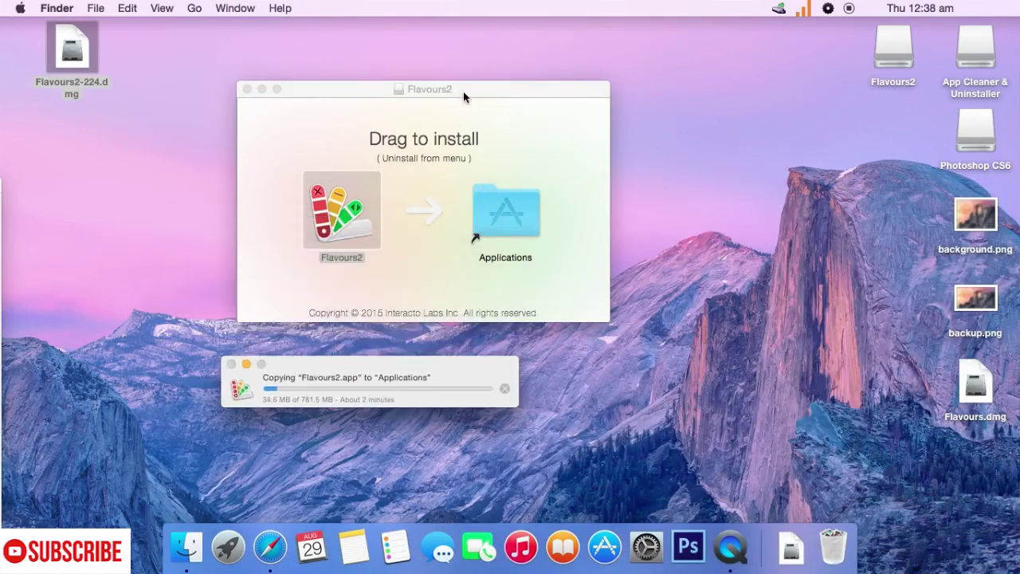
{"action": "left_click_drag", "start_coordinate": [463, 91], "coordinate": [473, 71]}
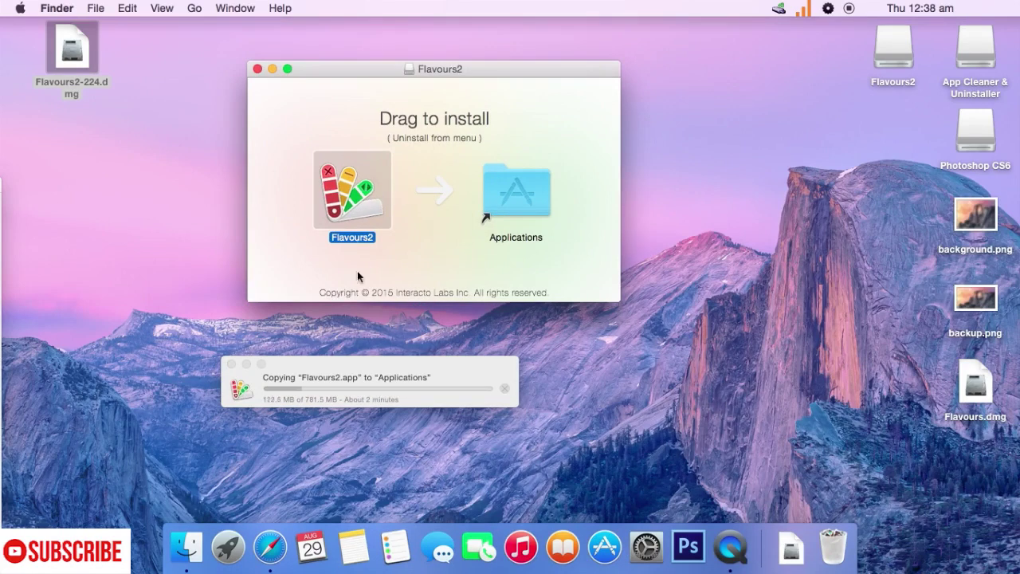
{"action": "left_click", "coordinate": [430, 141]}
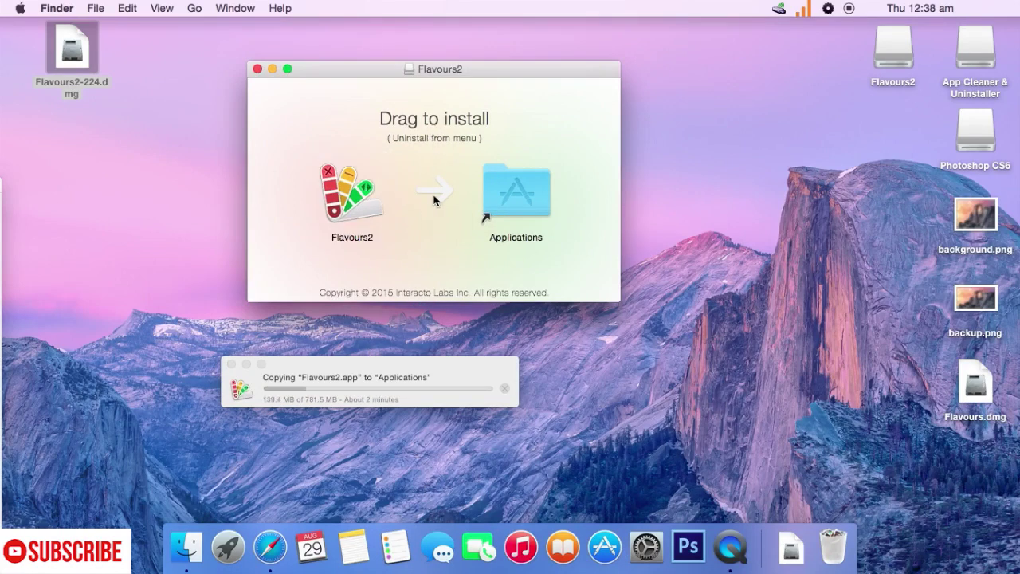
{"action": "left_click", "coordinate": [530, 198]}
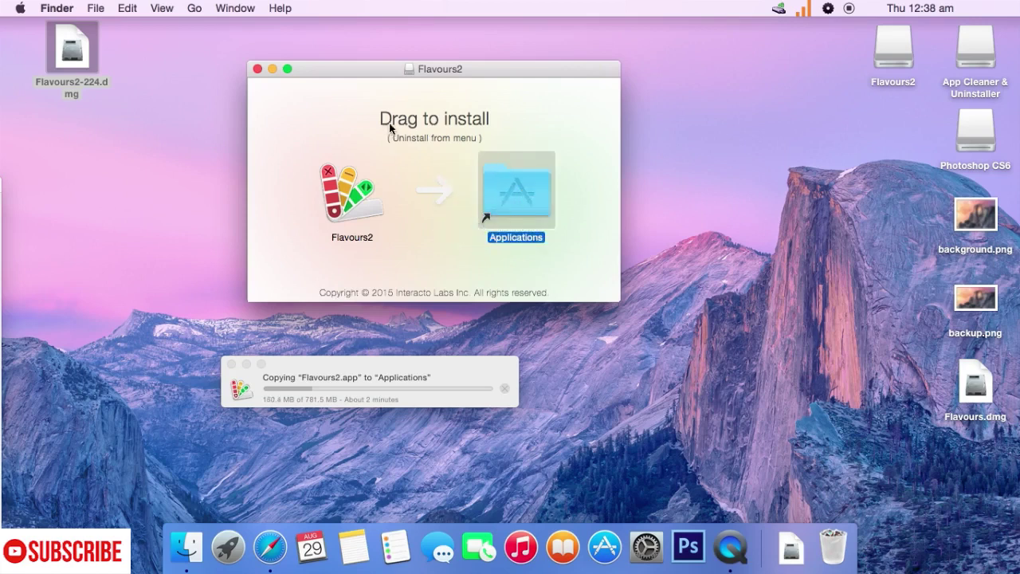
{"action": "left_click_drag", "start_coordinate": [444, 70], "coordinate": [422, 73]}
{"action": "left_click_drag", "start_coordinate": [344, 378], "coordinate": [362, 348]}
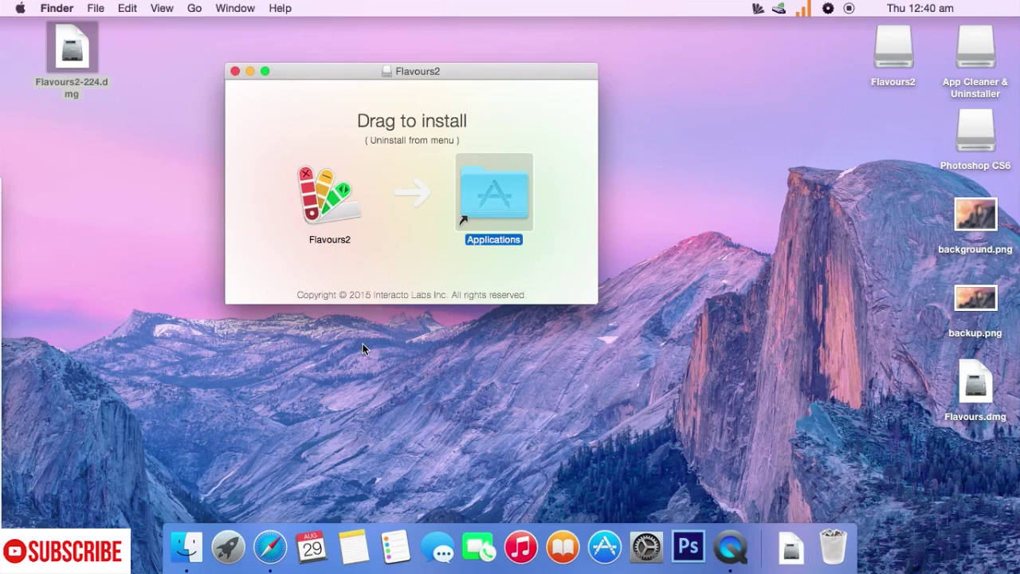
Close the Flavours2 installer window and launch the installed Flavours2 app from Launchpad, dismissing its trial notice
{"action": "left_click", "coordinate": [235, 71]}
{"action": "left_click", "coordinate": [355, 131]}
{"action": "left_click", "coordinate": [227, 546]}
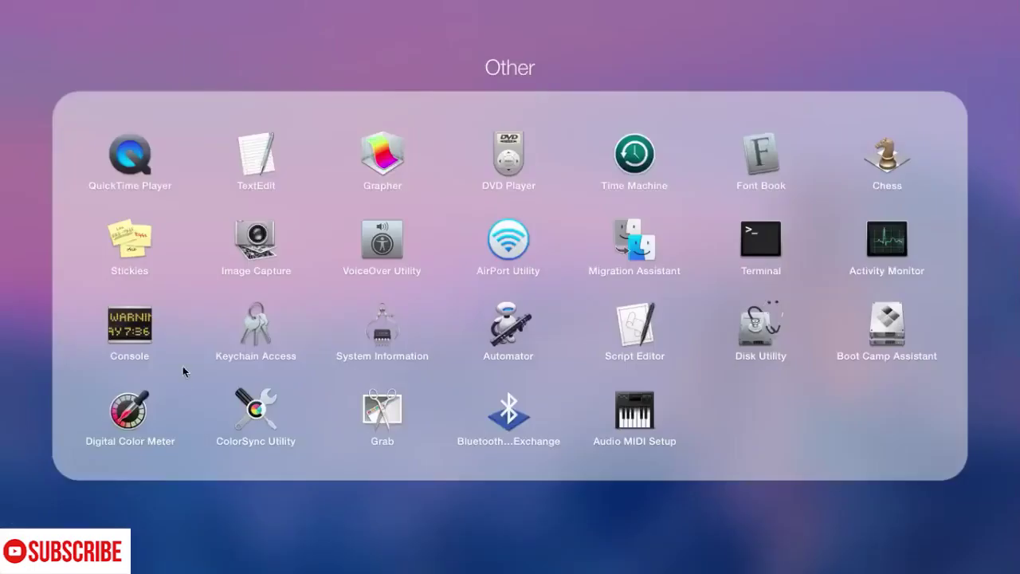
{"action": "left_click", "coordinate": [511, 529]}
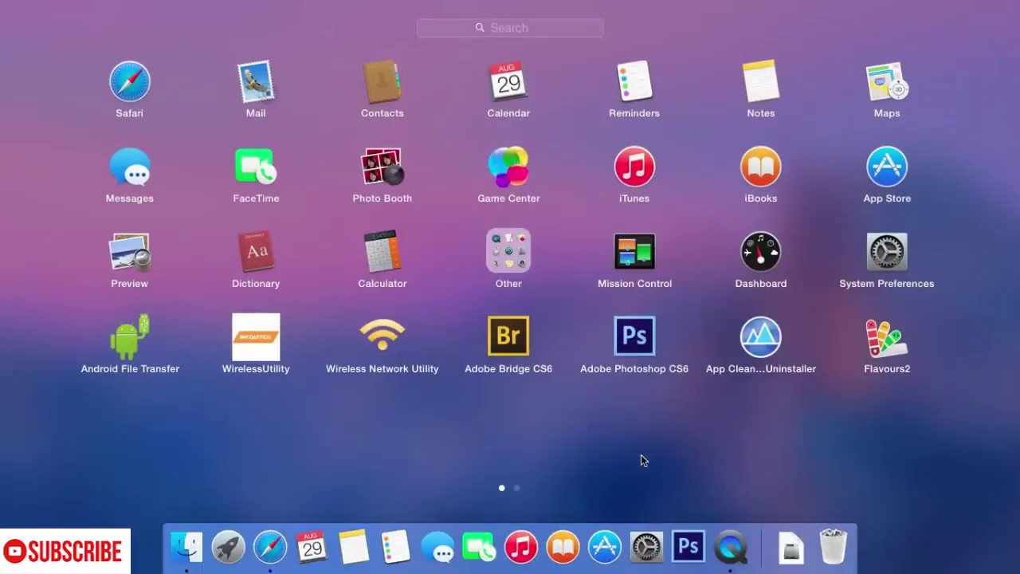
{"action": "left_click", "coordinate": [896, 349]}
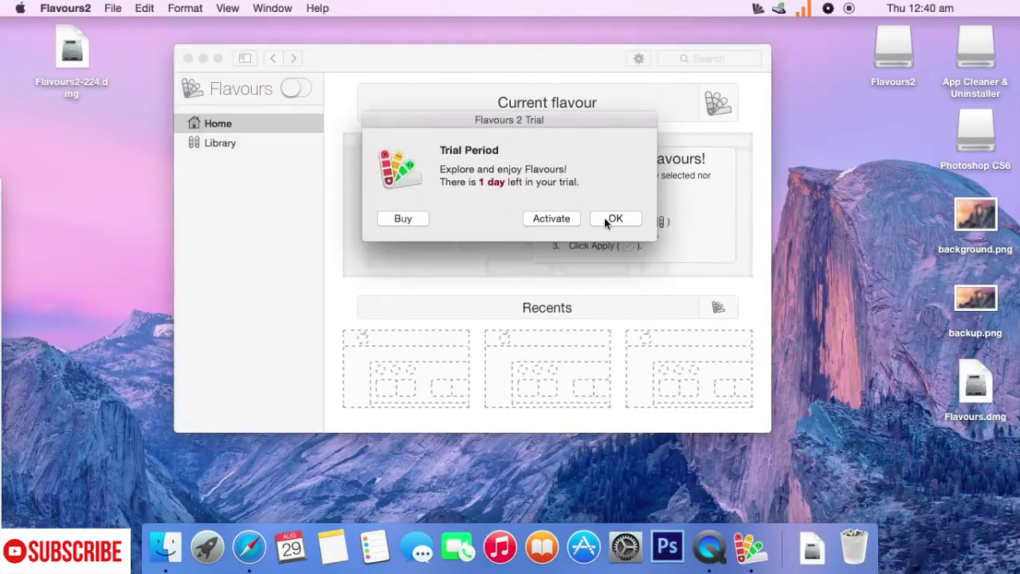
{"action": "left_click", "coordinate": [607, 218]}
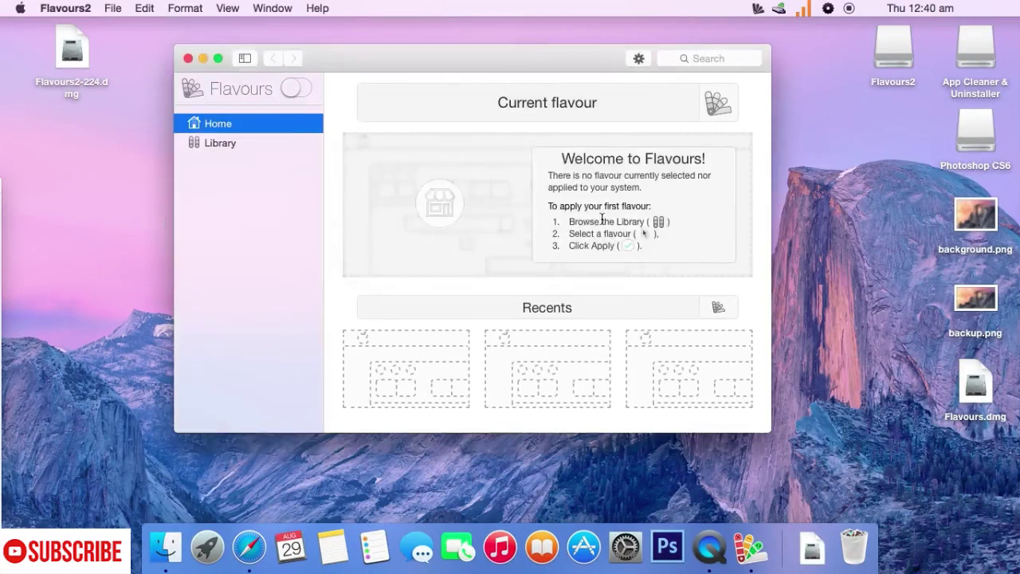
Open the Flavours Library and try to switch theming on with the main Flavours toggle
{"action": "left_click", "coordinate": [296, 90]}
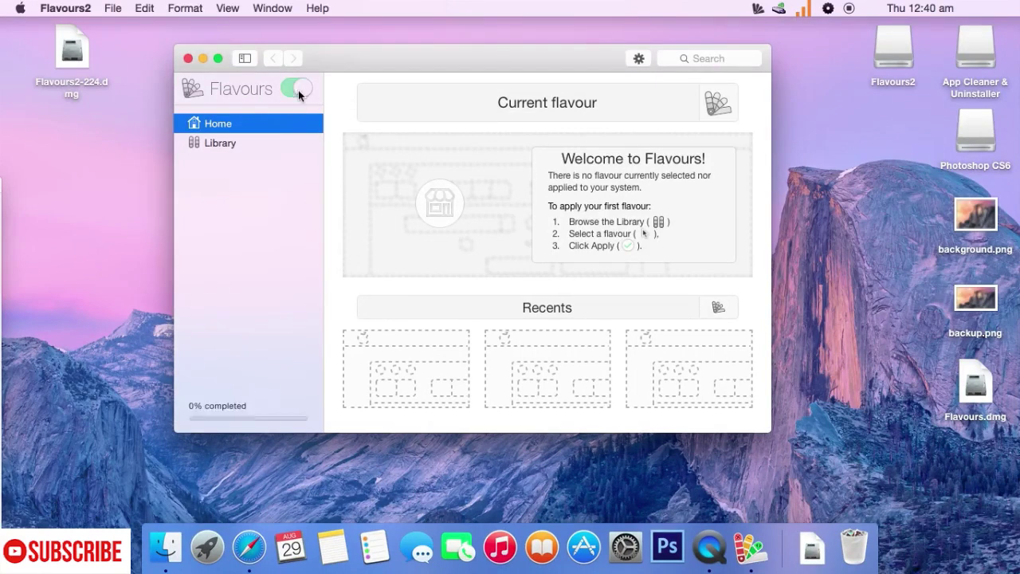
{"action": "left_click", "coordinate": [237, 142]}
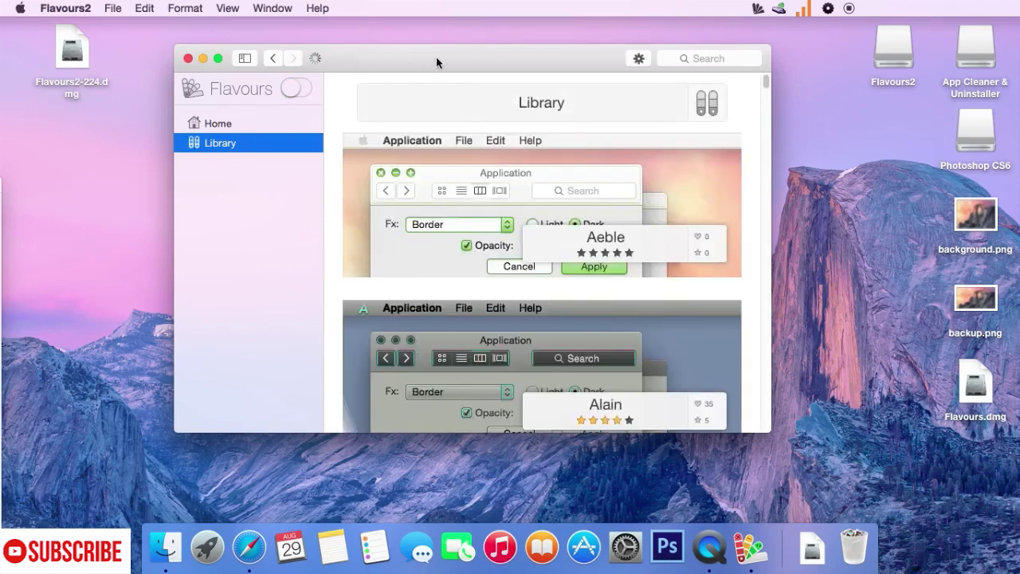
{"action": "left_click_drag", "start_coordinate": [436, 58], "coordinate": [433, 60]}
{"action": "left_click", "coordinate": [297, 85]}
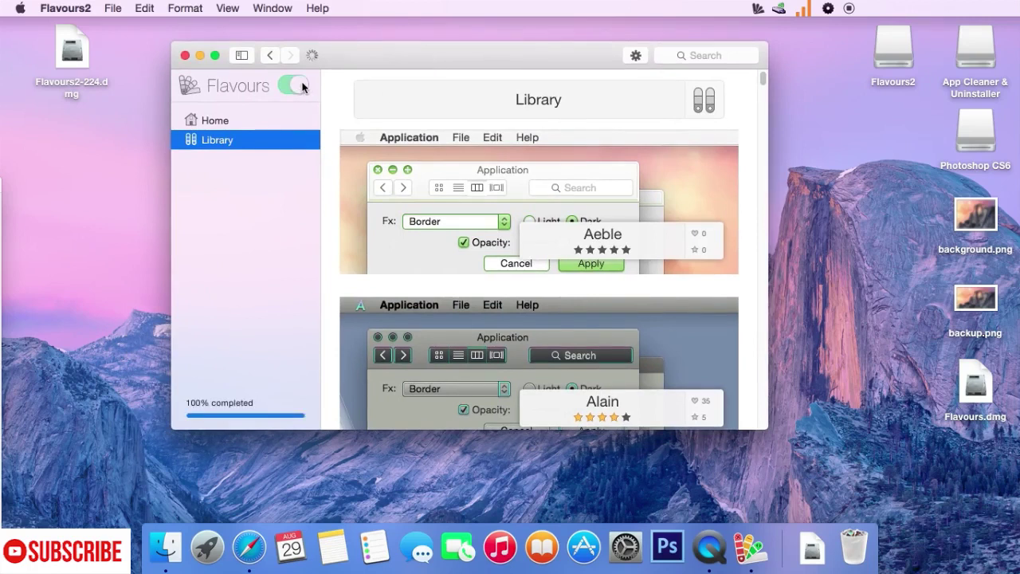
{"action": "left_click", "coordinate": [299, 86]}
{"action": "left_click", "coordinate": [302, 91]}
Find the Bexos flavour in the Library and apply it to the system
{"action": "scroll", "coordinate": [498, 320], "scroll_direction": "down", "scroll_amount": 20}
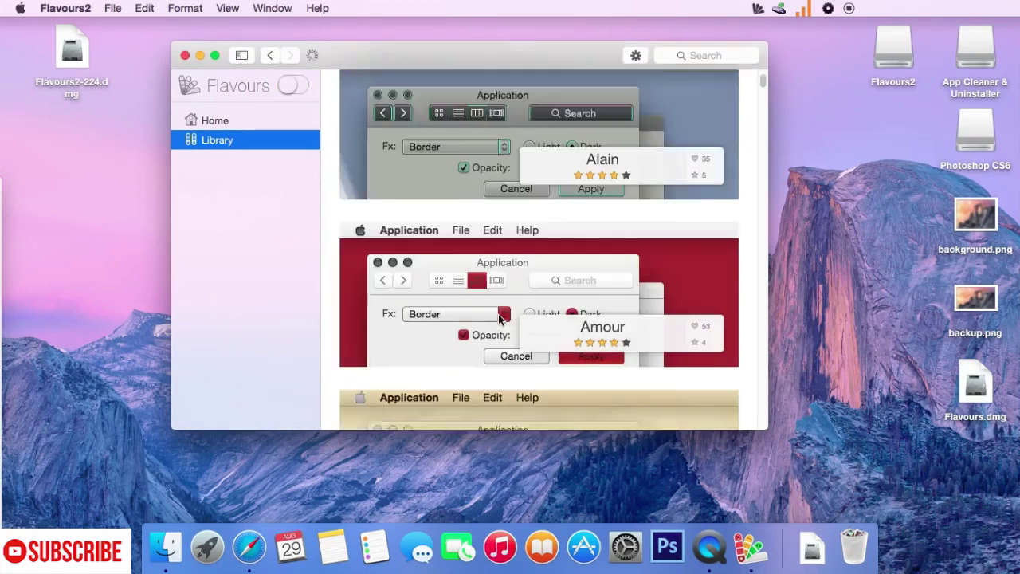
{"action": "scroll", "coordinate": [498, 316], "scroll_direction": "down", "scroll_amount": 10}
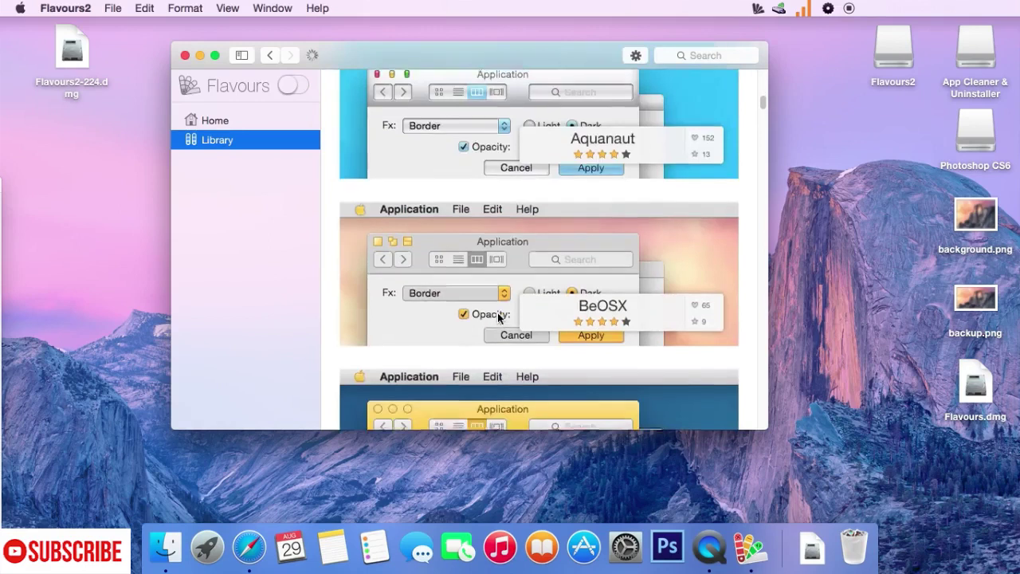
{"action": "scroll", "coordinate": [490, 322], "scroll_direction": "down", "scroll_amount": 5}
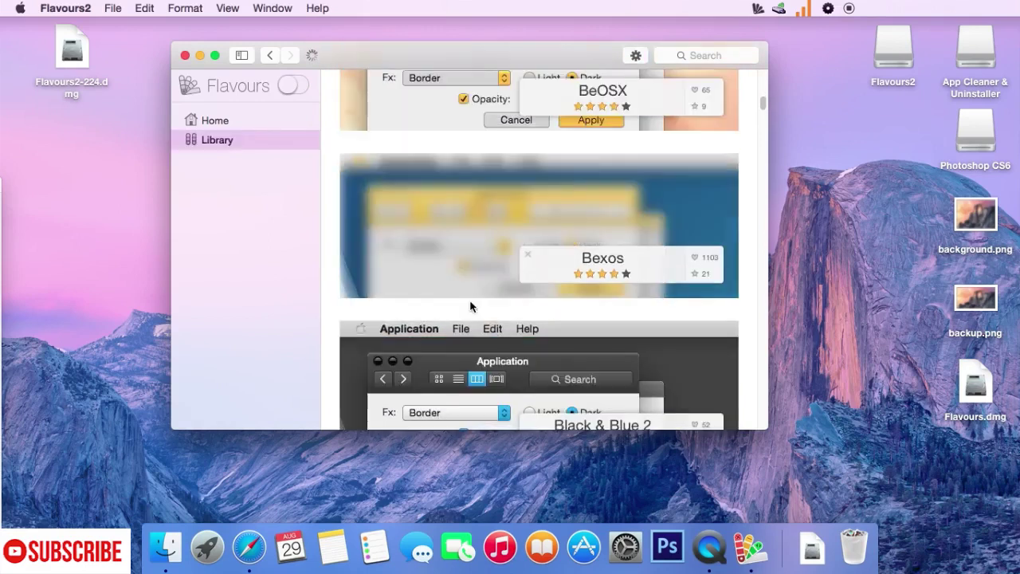
{"action": "mouse_move", "coordinate": [438, 230]}
{"action": "left_click", "coordinate": [401, 224]}
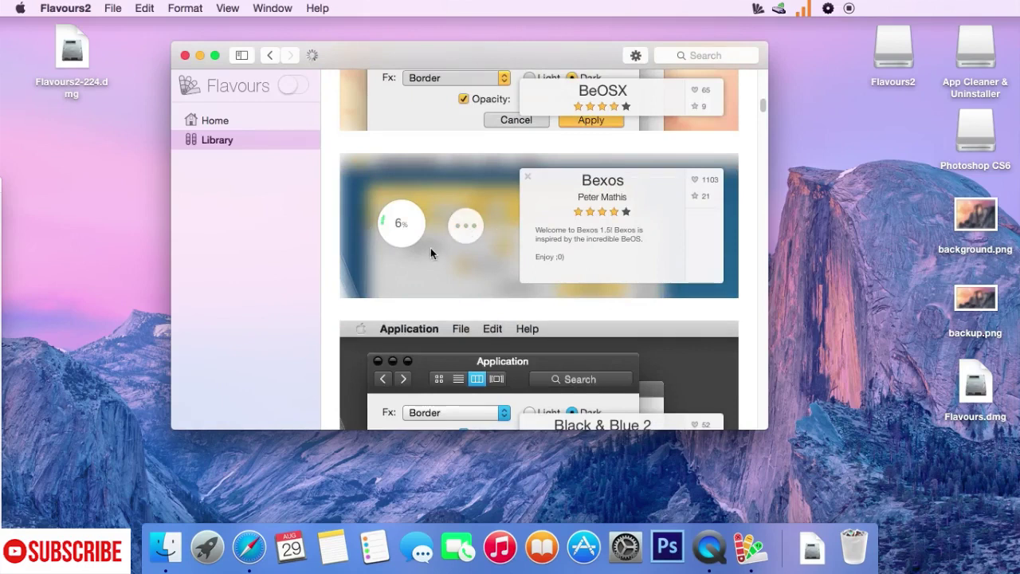
Examine more flavours in the Library, from Black & Blue 2 through Darkness and Enyo to Iced Cappuccino
{"action": "scroll", "coordinate": [431, 252], "scroll_direction": "down", "scroll_amount": 5}
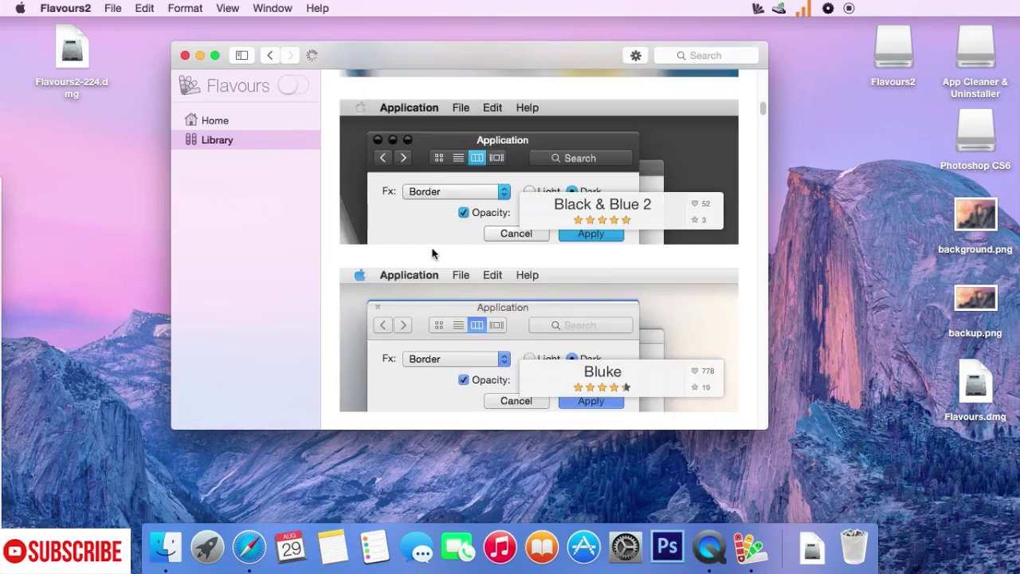
{"action": "scroll", "coordinate": [433, 253], "scroll_direction": "down", "scroll_amount": 10}
{"action": "scroll", "coordinate": [433, 252], "scroll_direction": "down", "scroll_amount": 20}
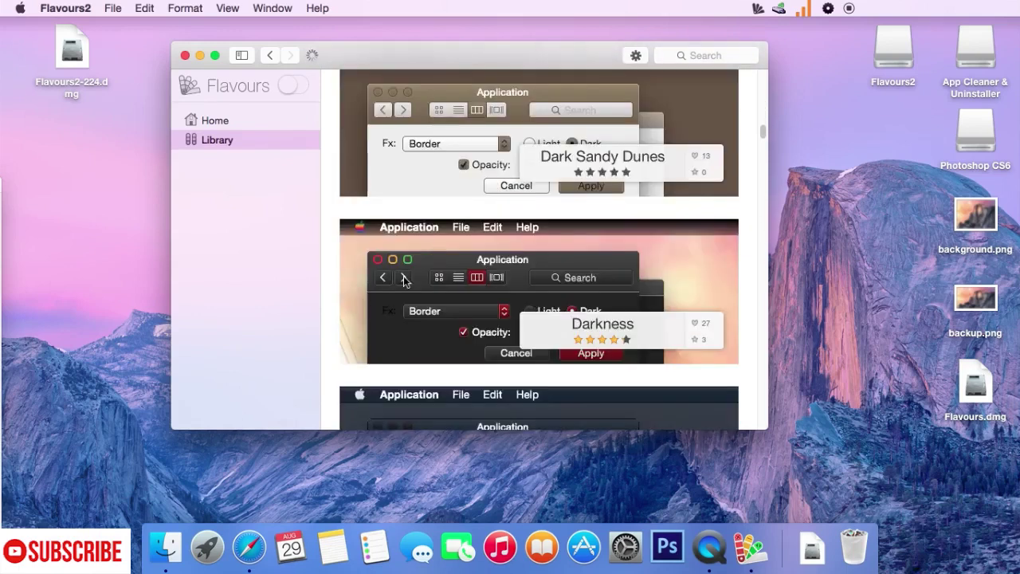
{"action": "scroll", "coordinate": [486, 261], "scroll_direction": "down", "scroll_amount": 13}
{"action": "scroll", "coordinate": [476, 260], "scroll_direction": "down", "scroll_amount": 20}
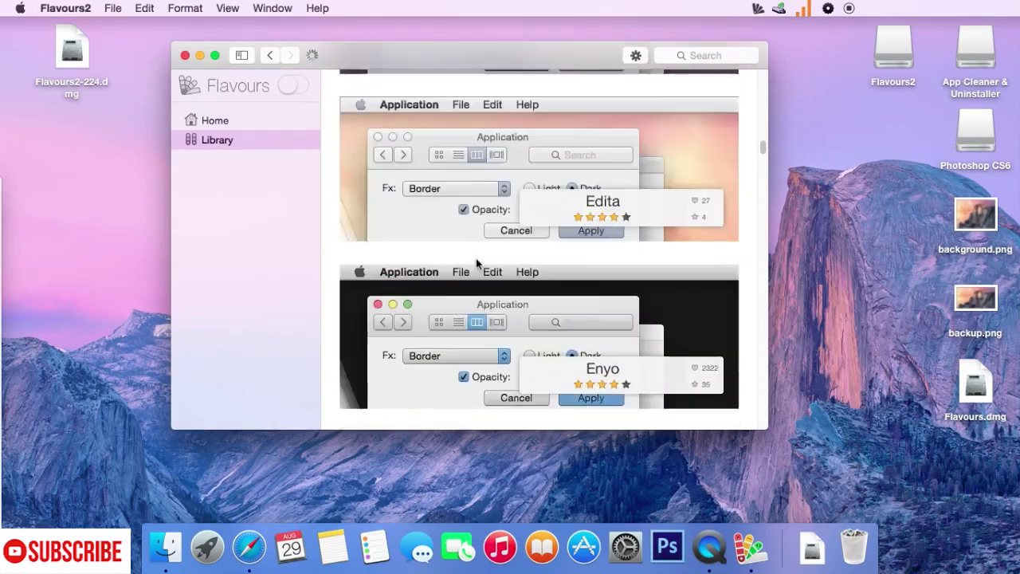
{"action": "scroll", "coordinate": [475, 262], "scroll_direction": "down", "scroll_amount": 20}
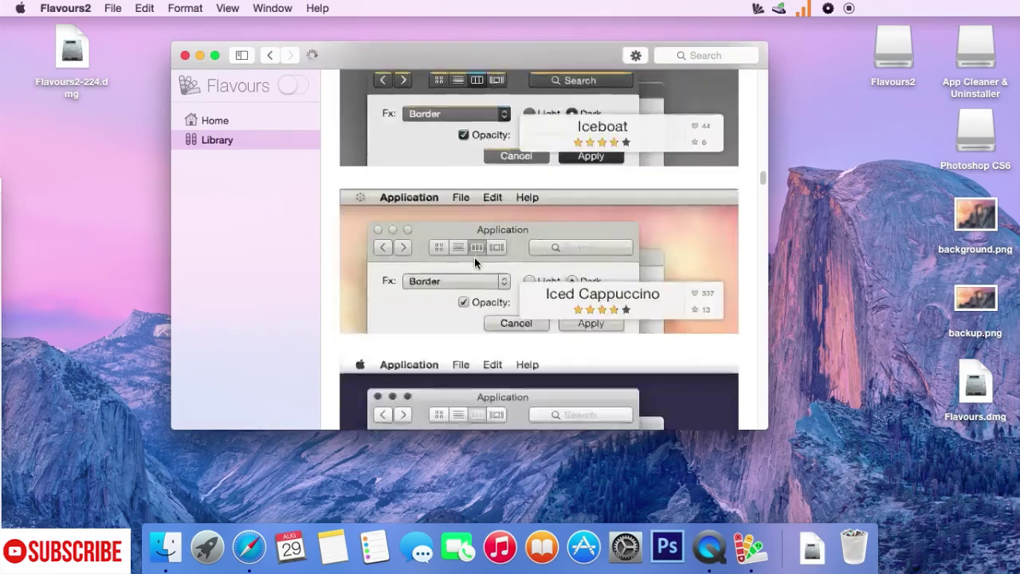
{"action": "scroll", "coordinate": [474, 257], "scroll_direction": "up", "scroll_amount": 20}
{"action": "scroll", "coordinate": [474, 256], "scroll_direction": "up", "scroll_amount": 20}
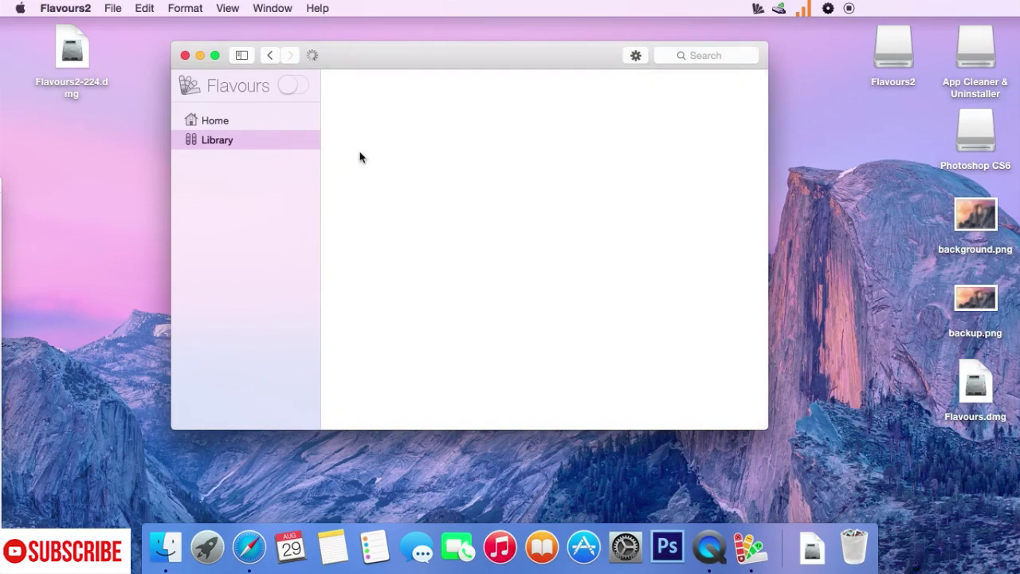
Look over the Bexos flavour's detail page and minimize the Flavours window to reveal the themed desktop
{"action": "scroll", "coordinate": [461, 268], "scroll_direction": "down", "scroll_amount": 2}
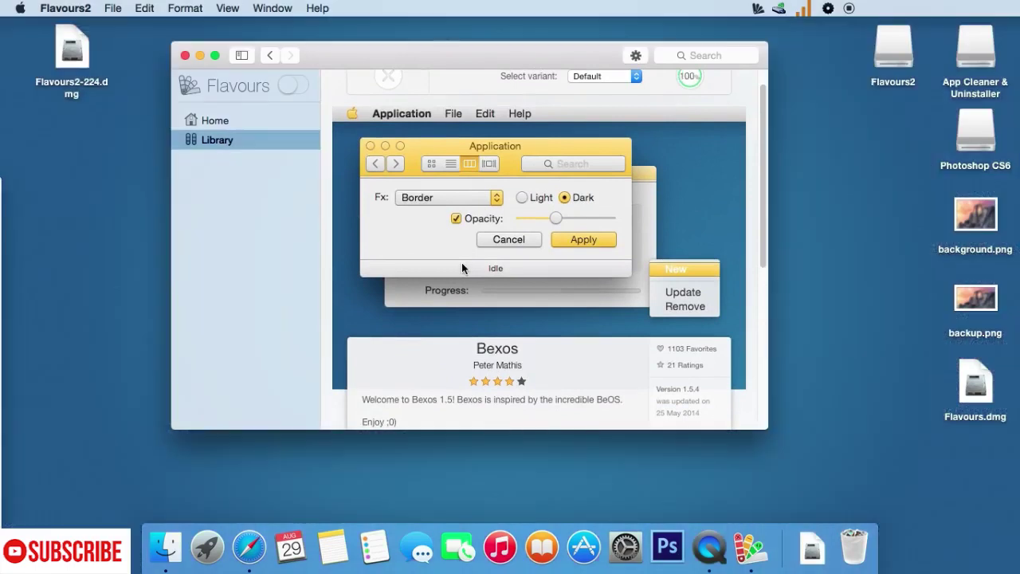
{"action": "scroll", "coordinate": [447, 253], "scroll_direction": "up", "scroll_amount": 2}
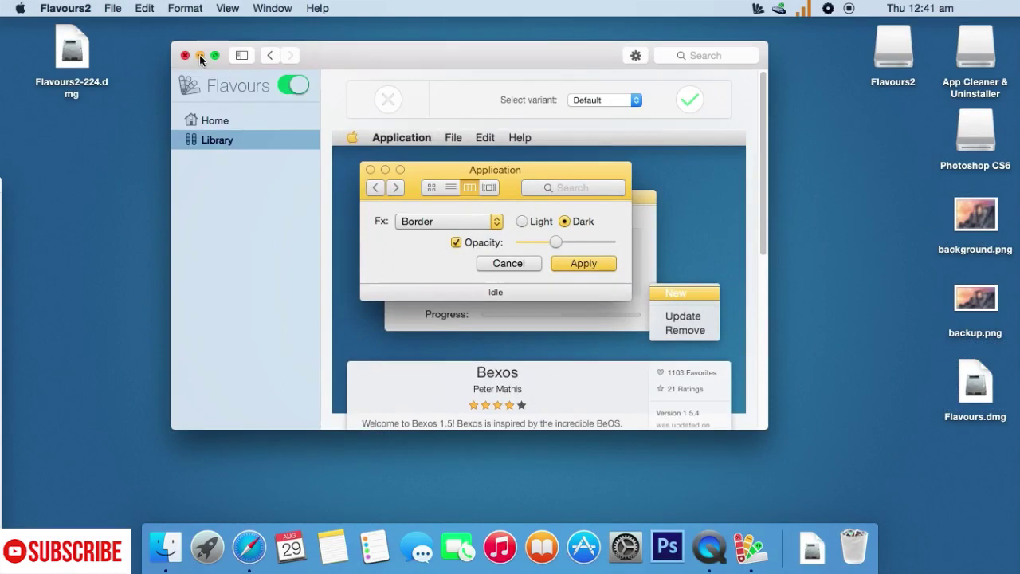
{"action": "key", "text": "super+m"}
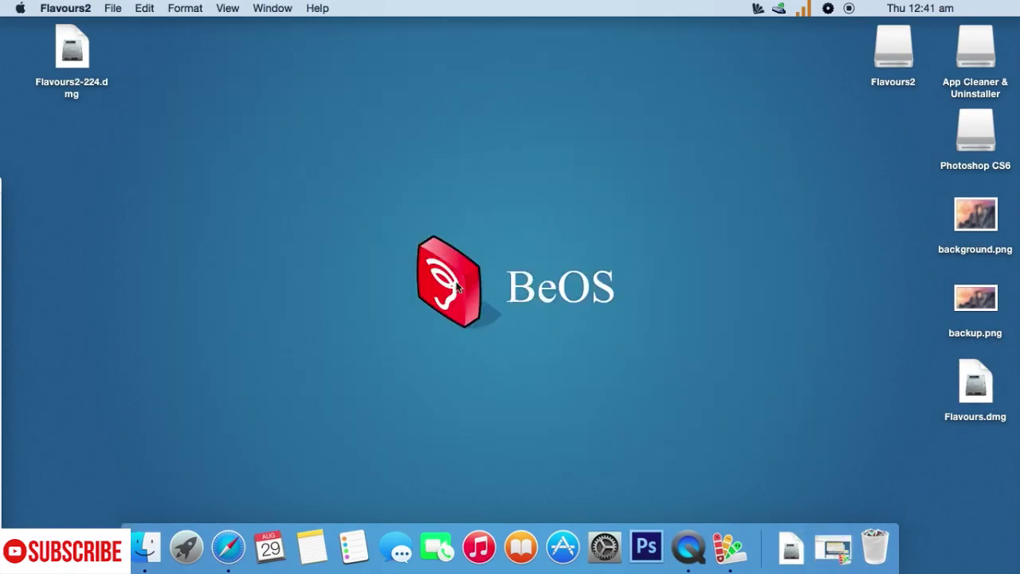
Open a Finder window to inspect its new theme and view the contents of the 01, yoS, Files and mac drives
{"action": "left_click", "coordinate": [145, 547]}
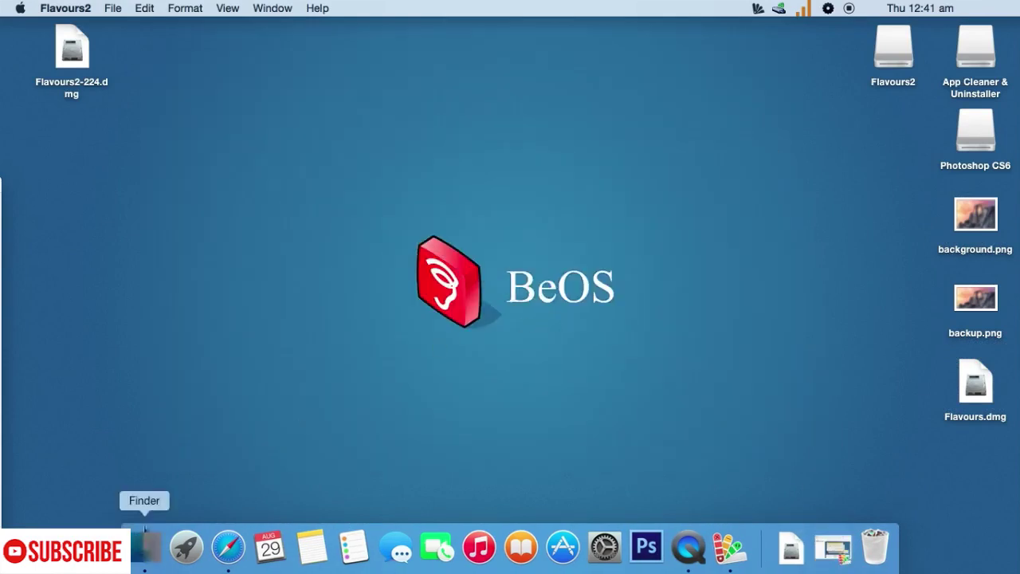
{"action": "left_click", "coordinate": [190, 328]}
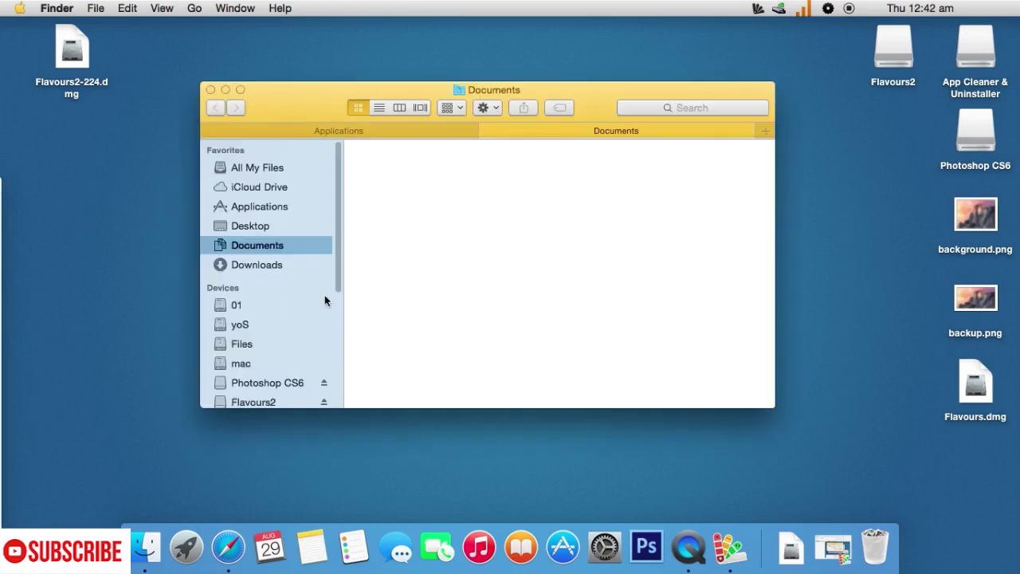
{"action": "left_click_drag", "start_coordinate": [299, 91], "coordinate": [342, 150]}
{"action": "left_click", "coordinate": [284, 355]}
{"action": "left_click", "coordinate": [286, 375]}
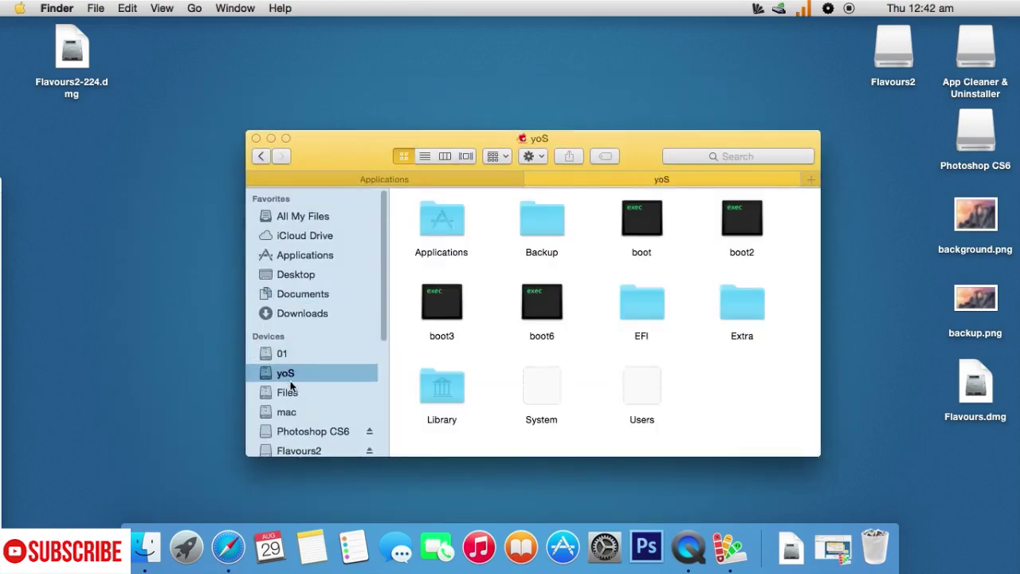
{"action": "left_click", "coordinate": [288, 393]}
{"action": "left_click", "coordinate": [286, 412]}
{"action": "left_click_drag", "start_coordinate": [344, 144], "coordinate": [289, 100]}
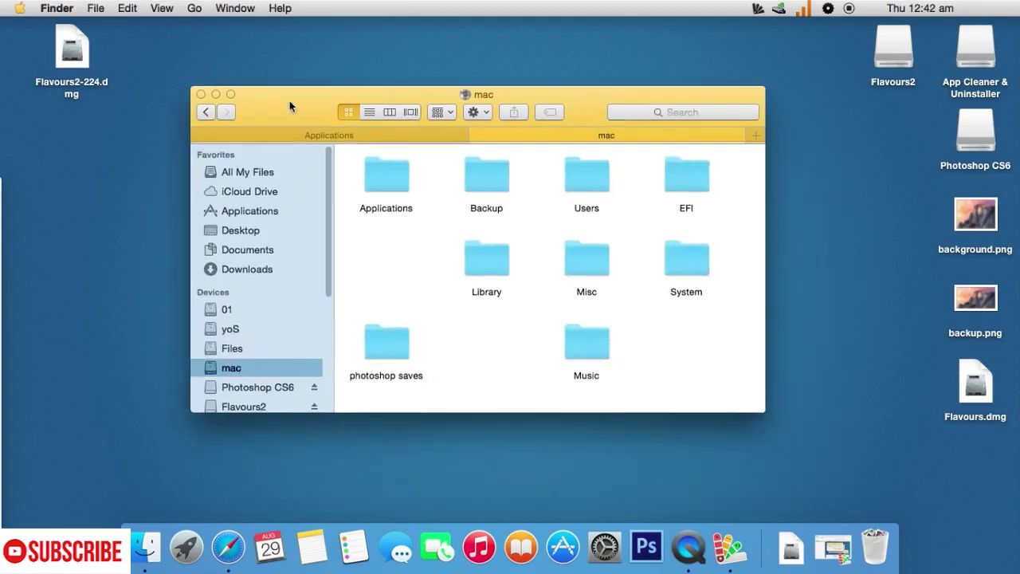
Check how the theme looks in Launchpad and in Finder's Apple and File menus
{"action": "left_click", "coordinate": [186, 548]}
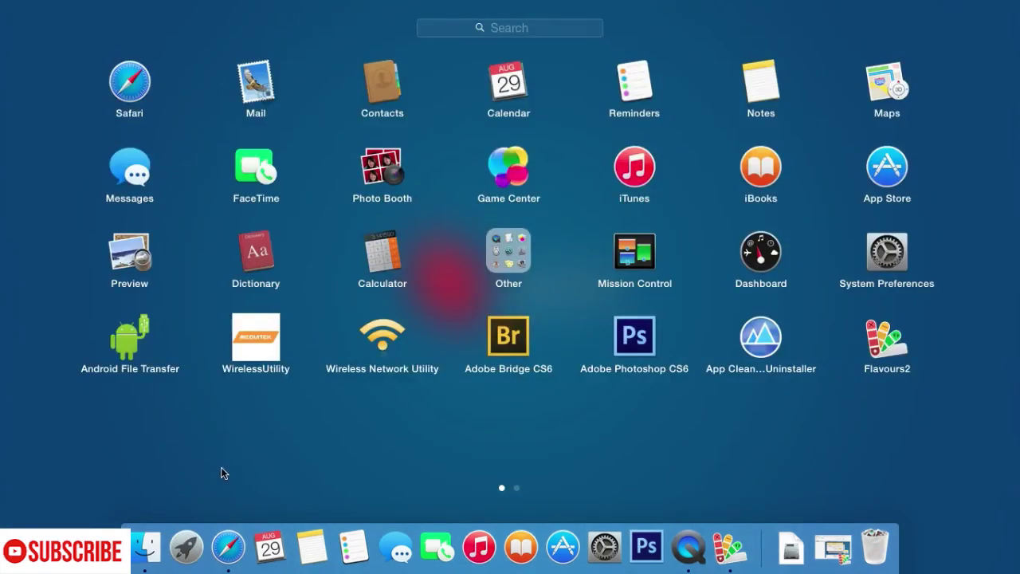
{"action": "left_click", "coordinate": [187, 558]}
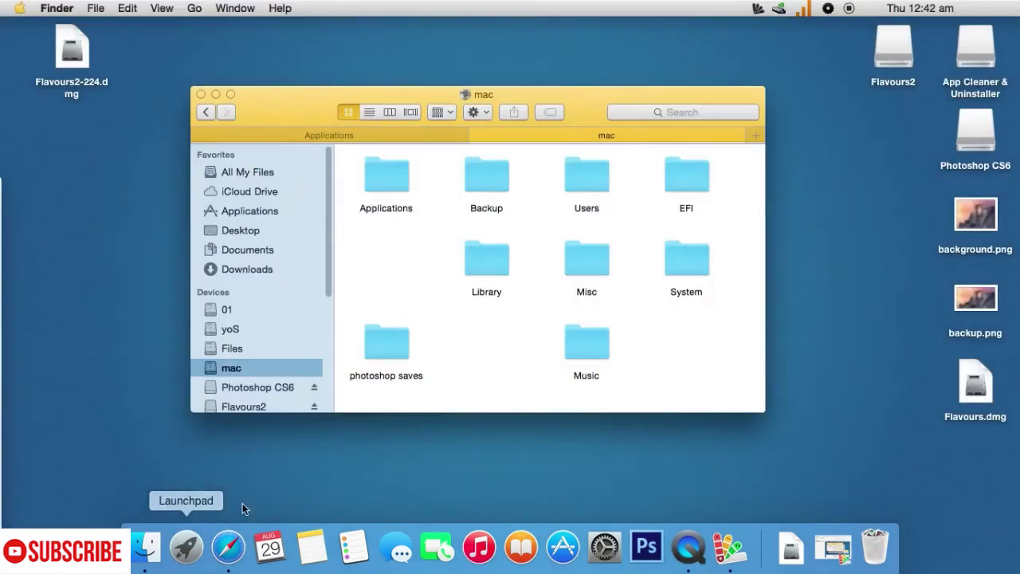
{"action": "left_click", "coordinate": [19, 8]}
{"action": "mouse_move", "coordinate": [95, 8]}
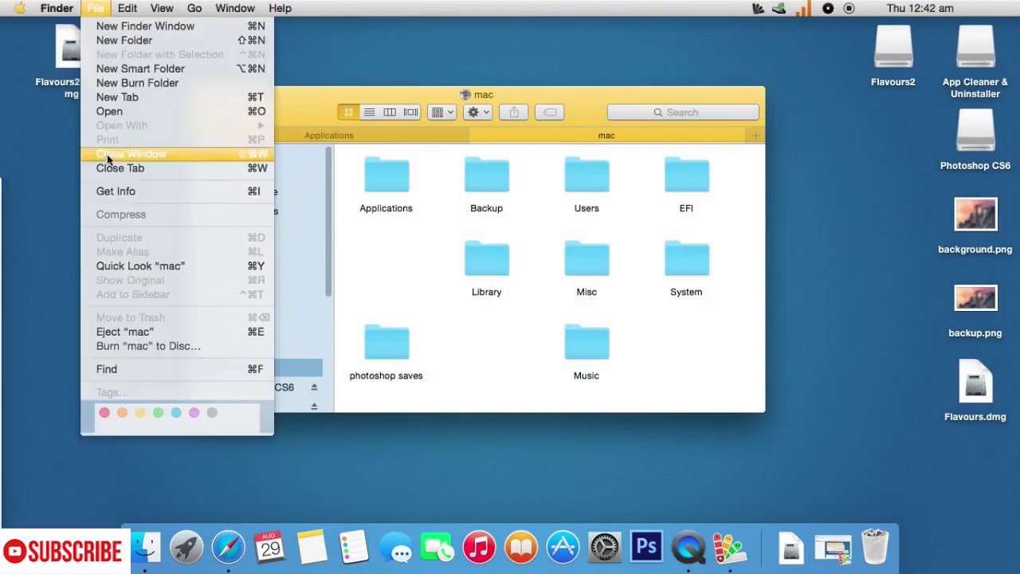
{"action": "left_click", "coordinate": [191, 545]}
Inspect the themed System Preferences window with Finder moved aside, closing it and minimizing the Finder window when finished
{"action": "left_click", "coordinate": [604, 547]}
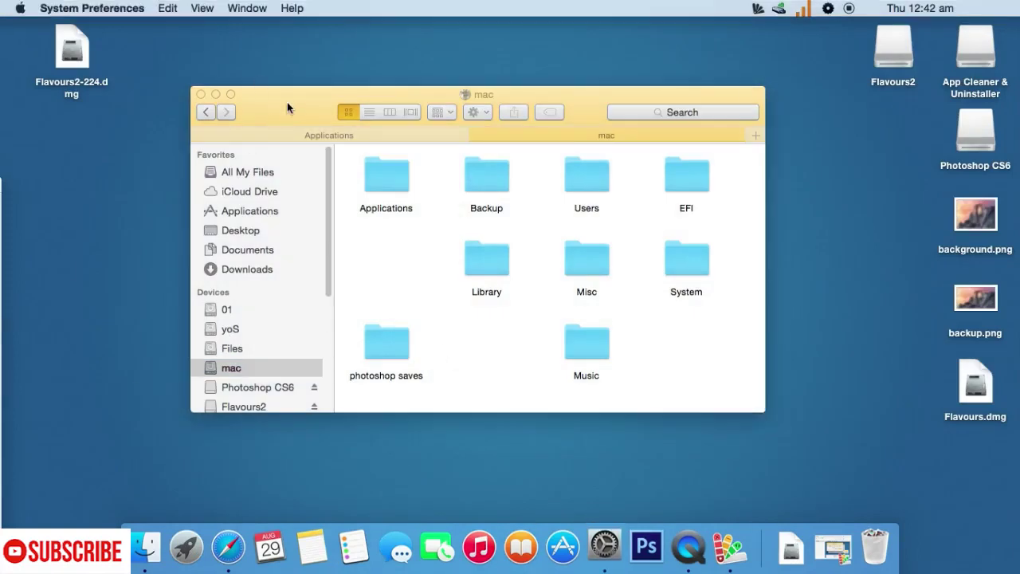
{"action": "left_click_drag", "start_coordinate": [288, 108], "coordinate": [133, 156]}
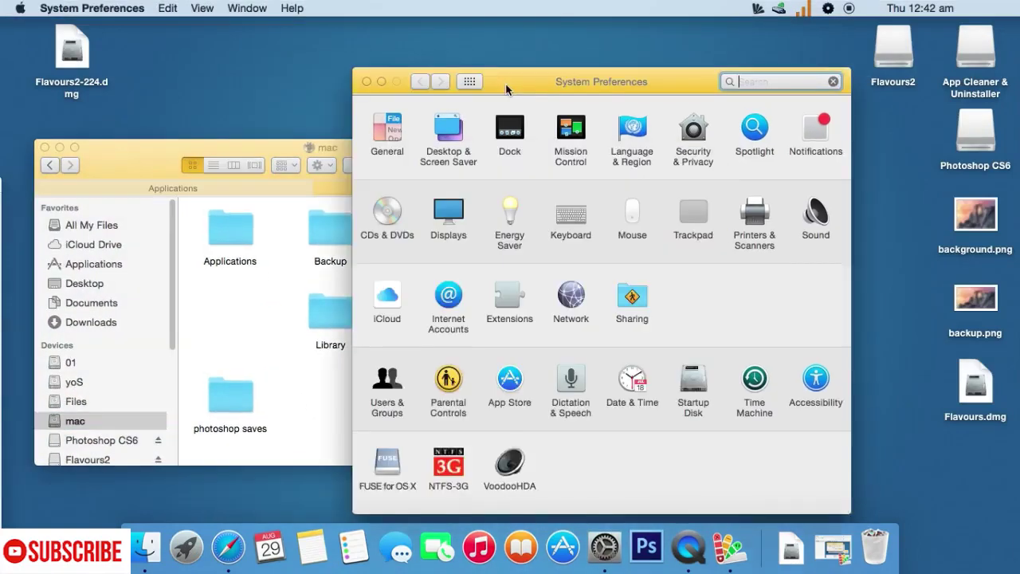
{"action": "left_click", "coordinate": [388, 90]}
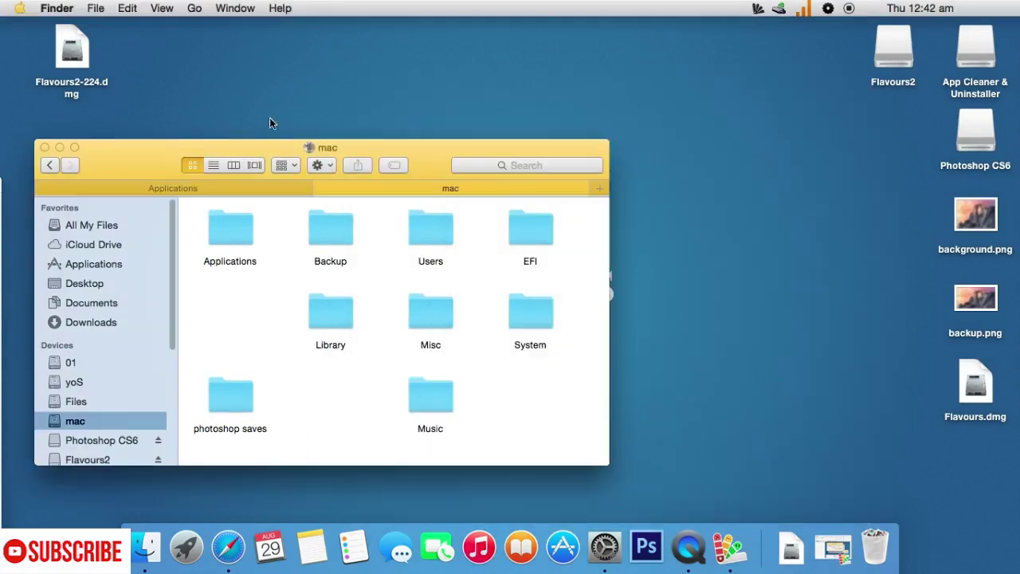
{"action": "left_click", "coordinate": [62, 147]}
Bring the Flavours window back up and return to the beginning of its Library
{"action": "left_click", "coordinate": [727, 546]}
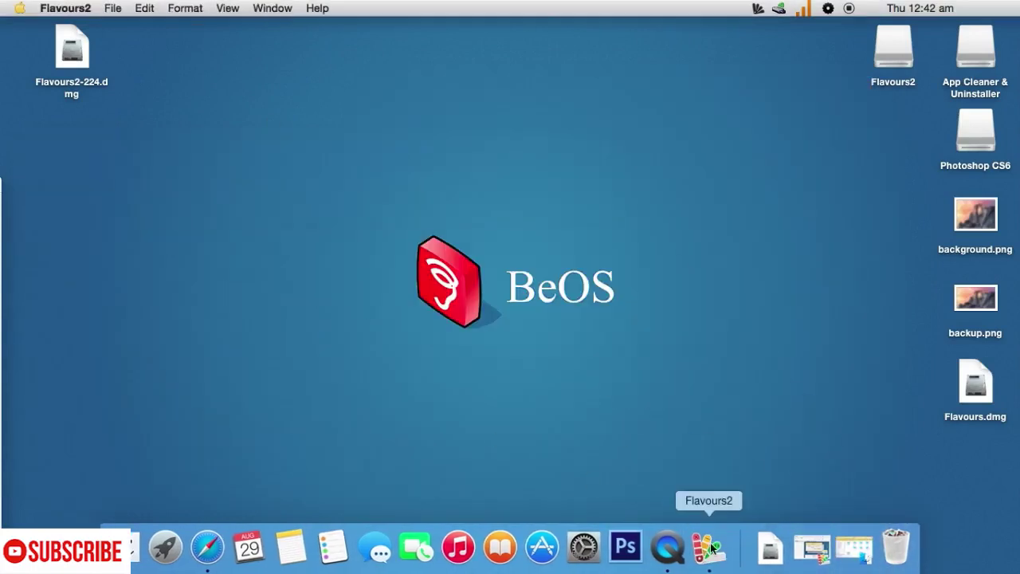
{"action": "scroll", "coordinate": [539, 222], "scroll_direction": "down", "scroll_amount": 2}
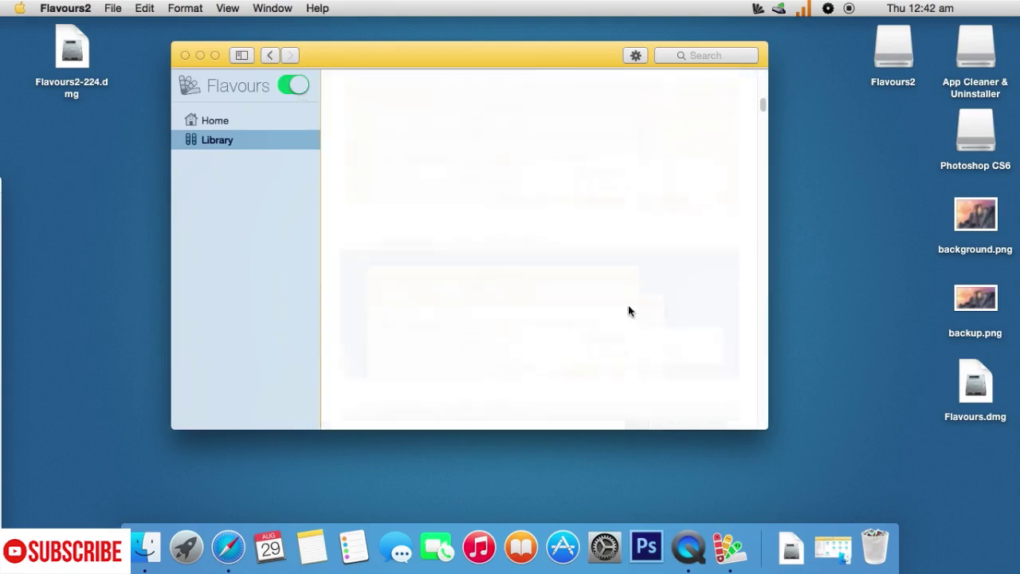
{"action": "scroll", "coordinate": [619, 309], "scroll_direction": "up", "scroll_amount": 5}
{"action": "scroll", "coordinate": [618, 308], "scroll_direction": "up", "scroll_amount": 5}
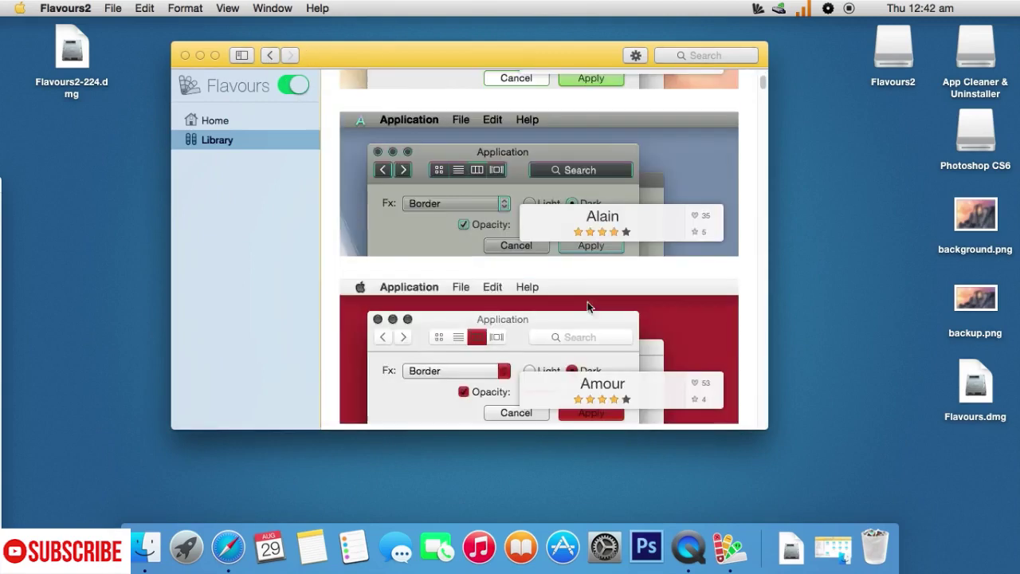
Open the Flavours preferences and review the License, Theming and General settings
{"action": "left_click", "coordinate": [635, 55]}
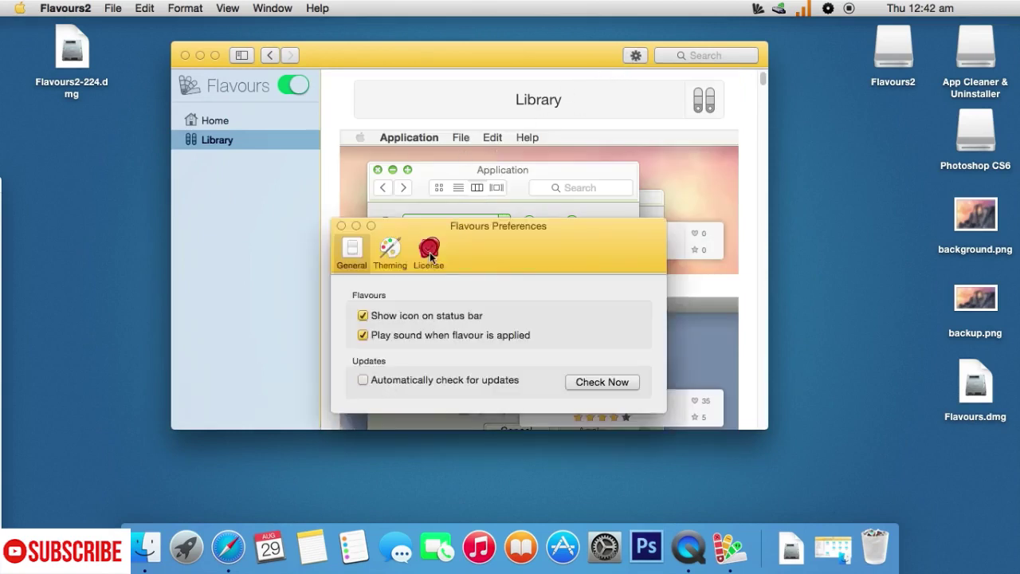
{"action": "left_click", "coordinate": [430, 253]}
{"action": "left_click", "coordinate": [392, 248]}
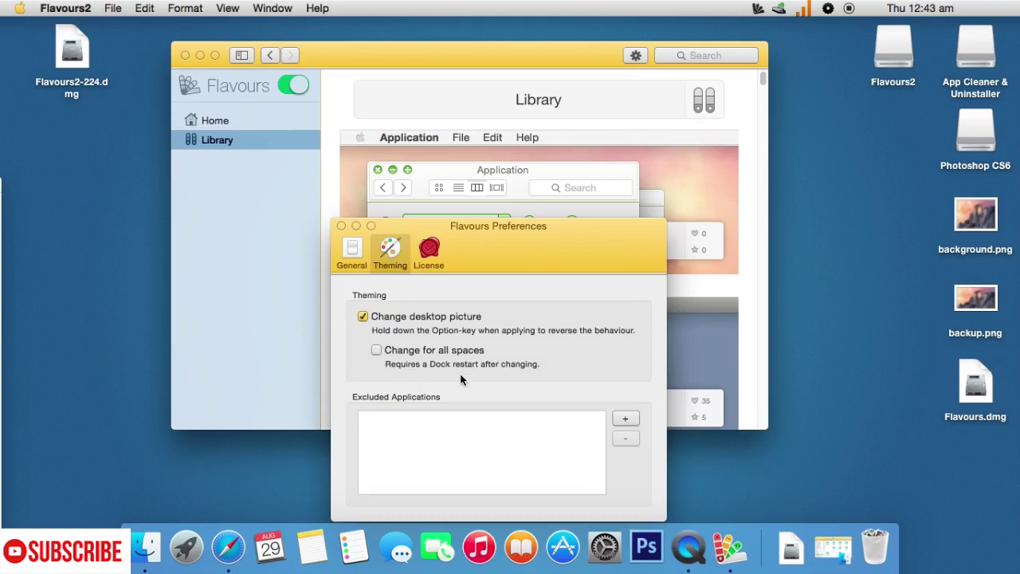
{"action": "left_click", "coordinate": [353, 253]}
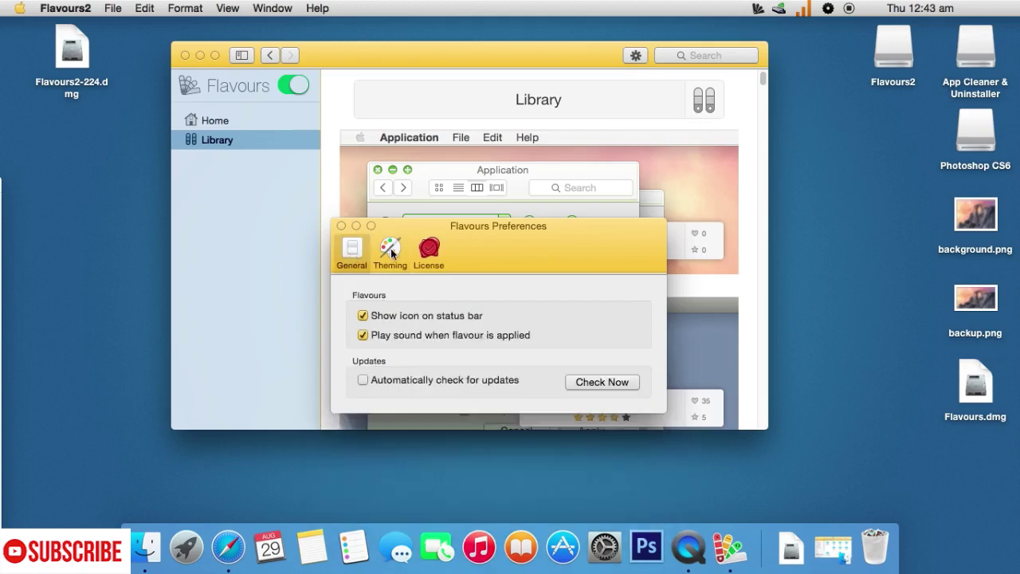
Recheck the Theming and General preferences, close the preferences window, and view the current flavour's details on the Home page
{"action": "left_click", "coordinate": [391, 252]}
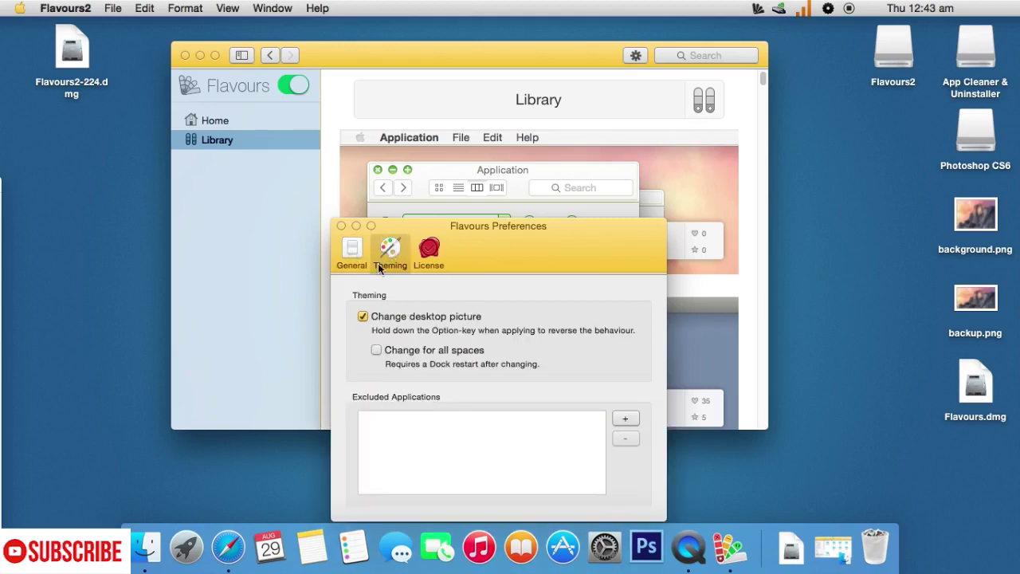
{"action": "left_click", "coordinate": [376, 351]}
{"action": "left_click", "coordinate": [342, 244]}
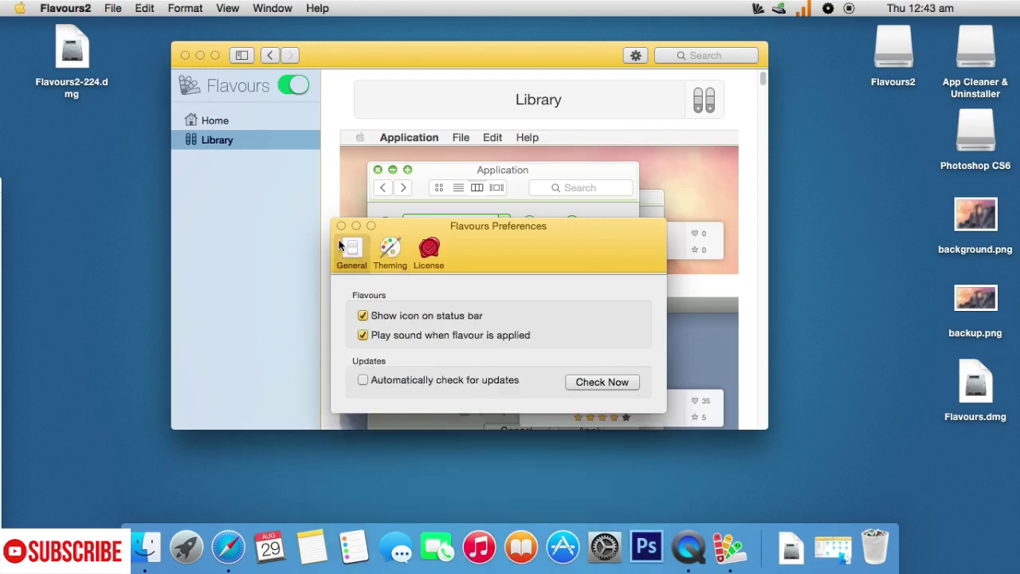
{"action": "left_click", "coordinate": [341, 226]}
{"action": "left_click", "coordinate": [230, 119]}
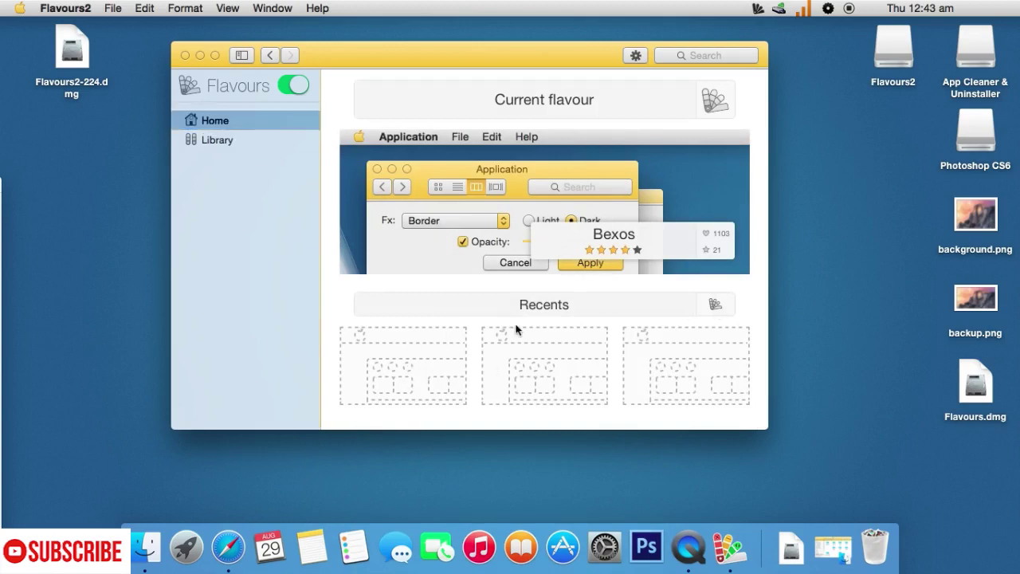
{"action": "mouse_move", "coordinate": [522, 198]}
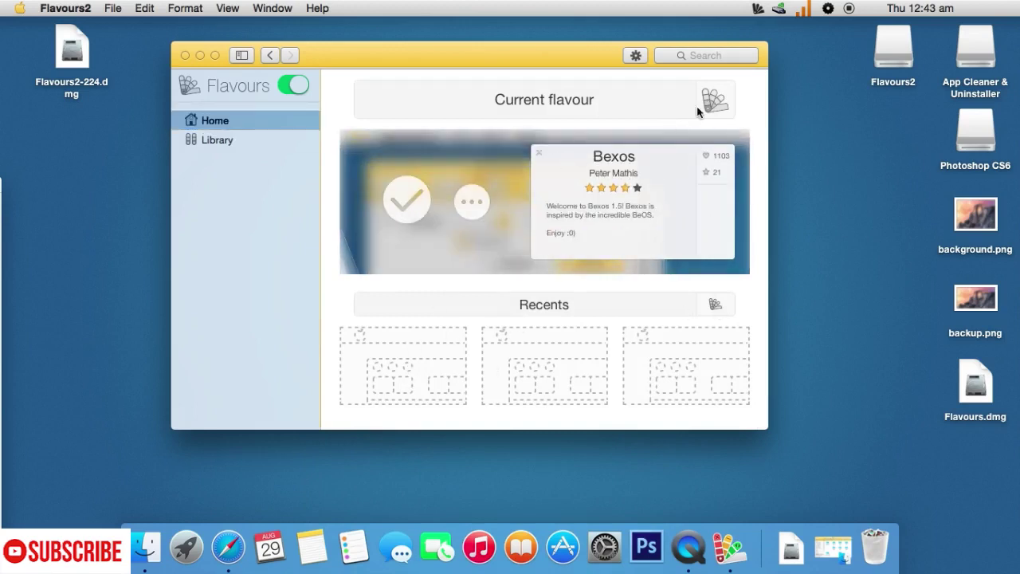
Go back to the flavour Library and open the details page of the Android L flavour
{"action": "left_click", "coordinate": [203, 141]}
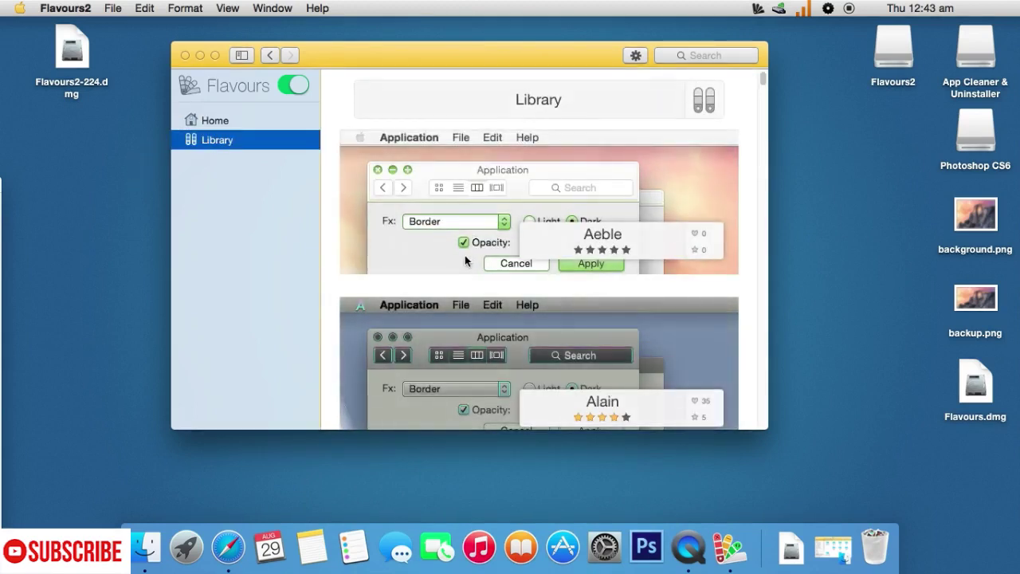
{"action": "scroll", "coordinate": [504, 279], "scroll_direction": "down", "scroll_amount": 10}
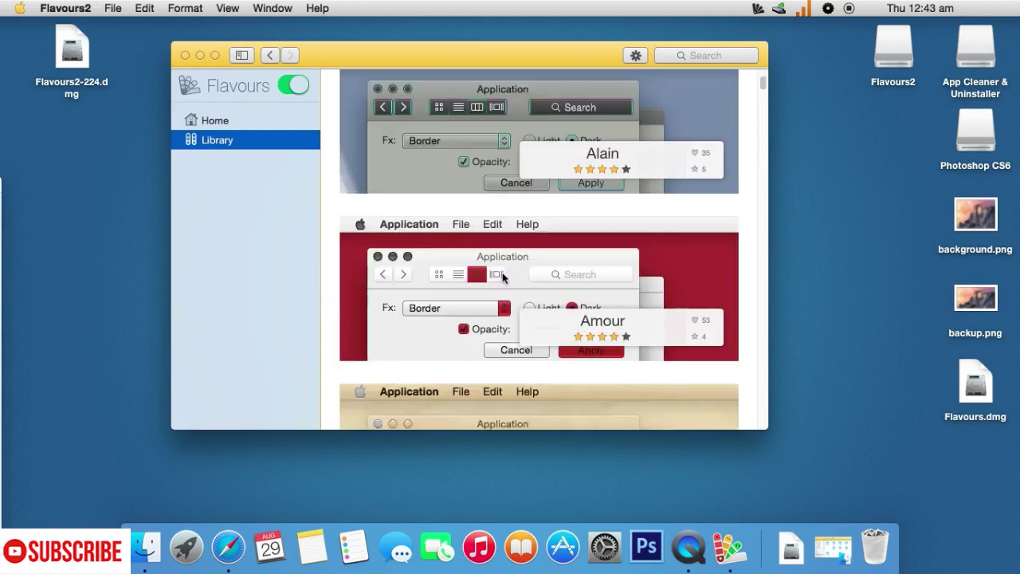
{"action": "scroll", "coordinate": [499, 268], "scroll_direction": "up", "scroll_amount": 1}
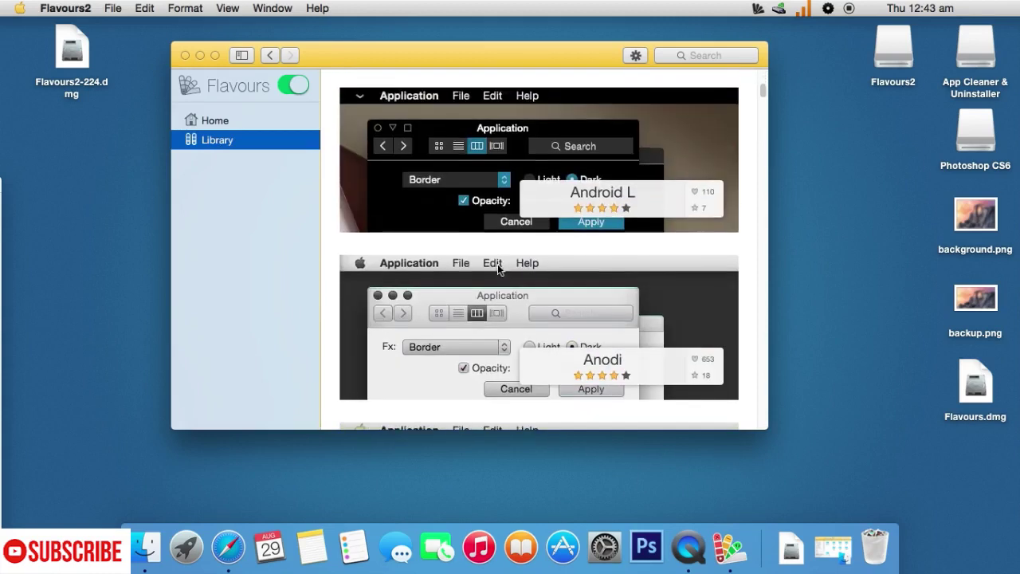
{"action": "mouse_move", "coordinate": [455, 200]}
{"action": "left_click", "coordinate": [467, 162]}
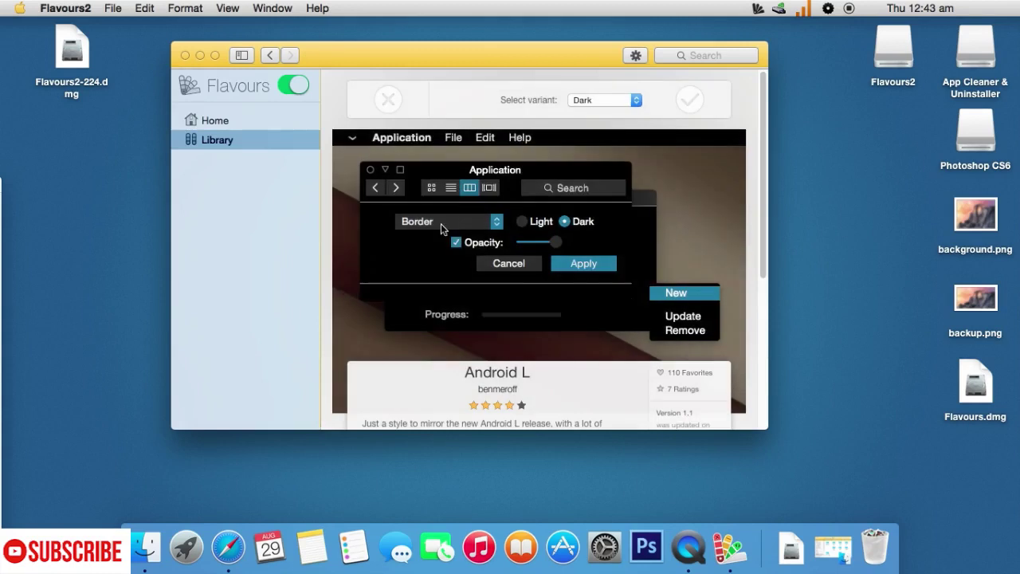
Preview the Light+ and Light variants of the Android L flavour, ending with the Dark variant selected
{"action": "left_click", "coordinate": [636, 101]}
{"action": "left_click", "coordinate": [610, 123]}
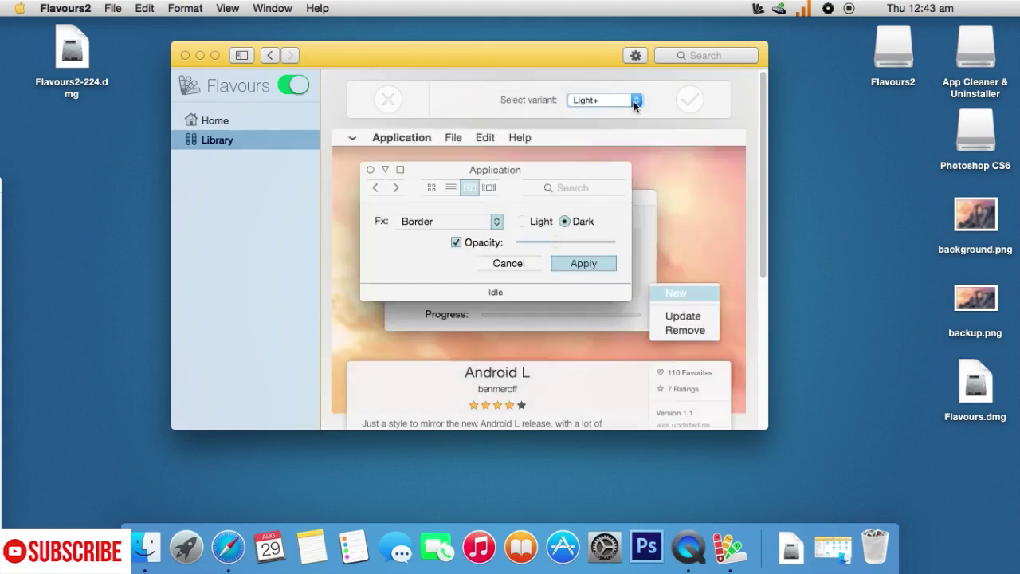
{"action": "left_click", "coordinate": [635, 101]}
{"action": "left_click", "coordinate": [604, 87]}
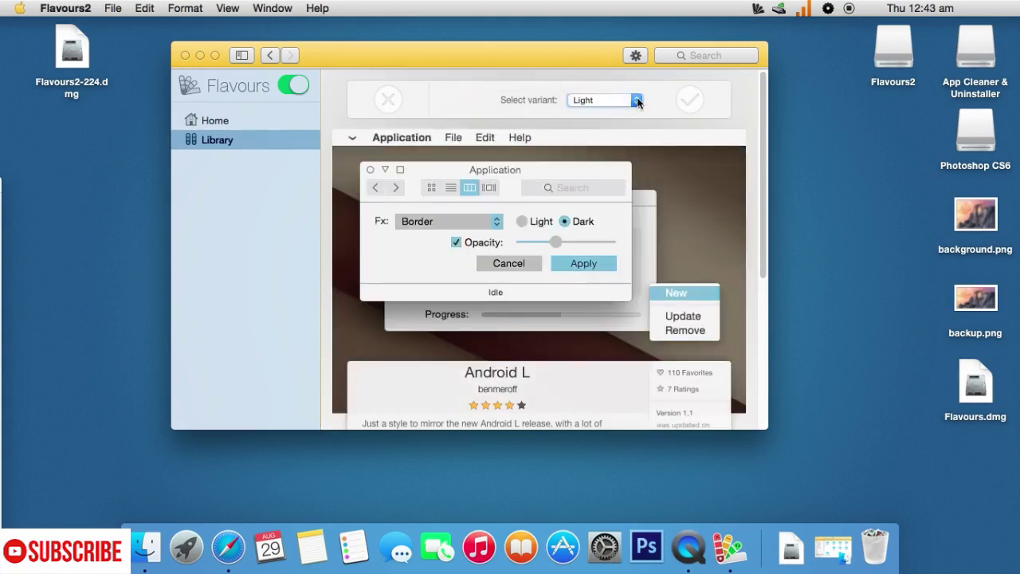
{"action": "left_click", "coordinate": [636, 101]}
{"action": "left_click", "coordinate": [597, 87]}
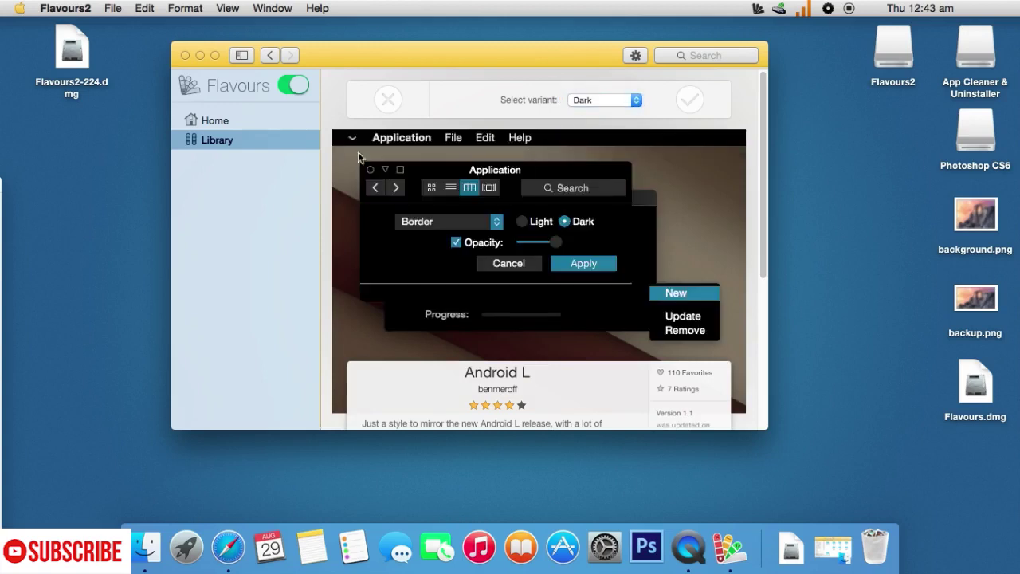
Read the Android L description and apply the flavour in its Dark variant
{"action": "scroll", "coordinate": [450, 207], "scroll_direction": "down", "scroll_amount": 6}
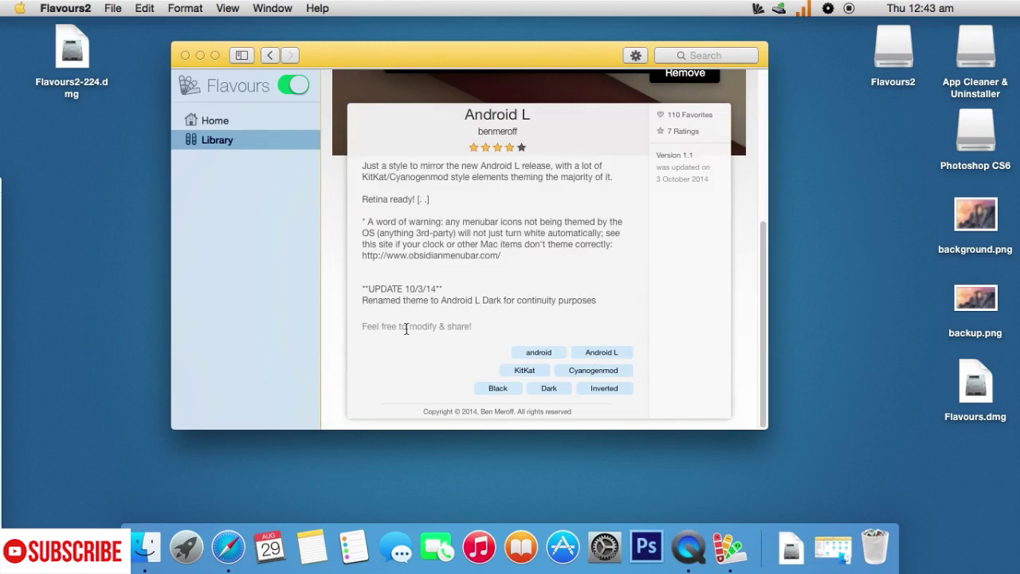
{"action": "scroll", "coordinate": [597, 303], "scroll_direction": "up", "scroll_amount": 5}
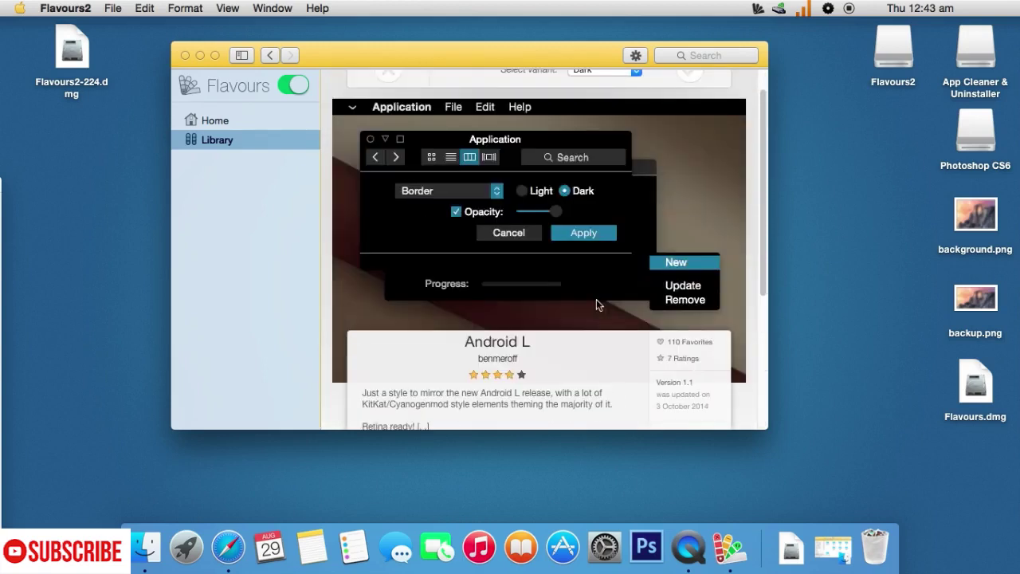
{"action": "scroll", "coordinate": [533, 270], "scroll_direction": "up", "scroll_amount": 2}
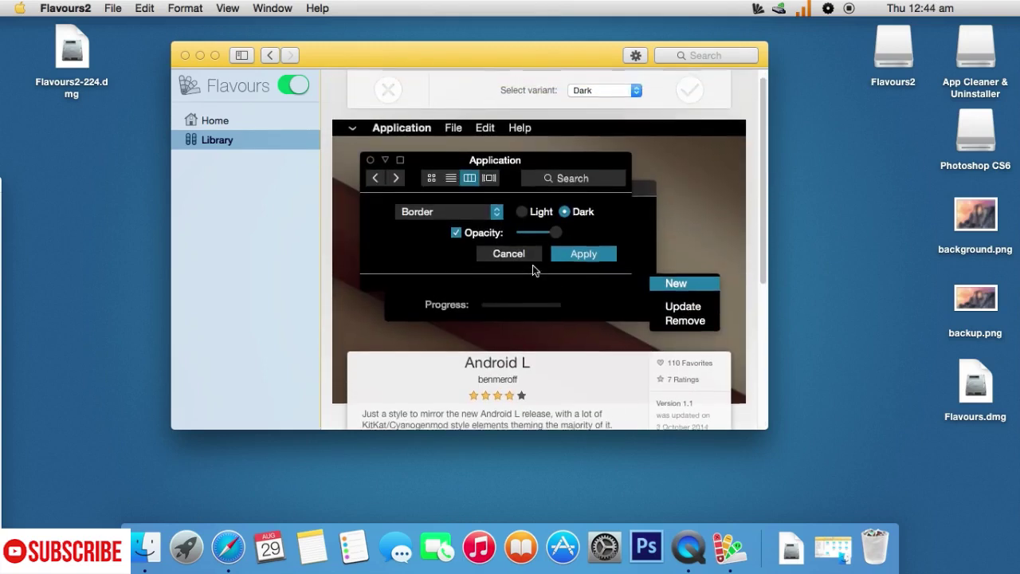
{"action": "left_click", "coordinate": [689, 101]}
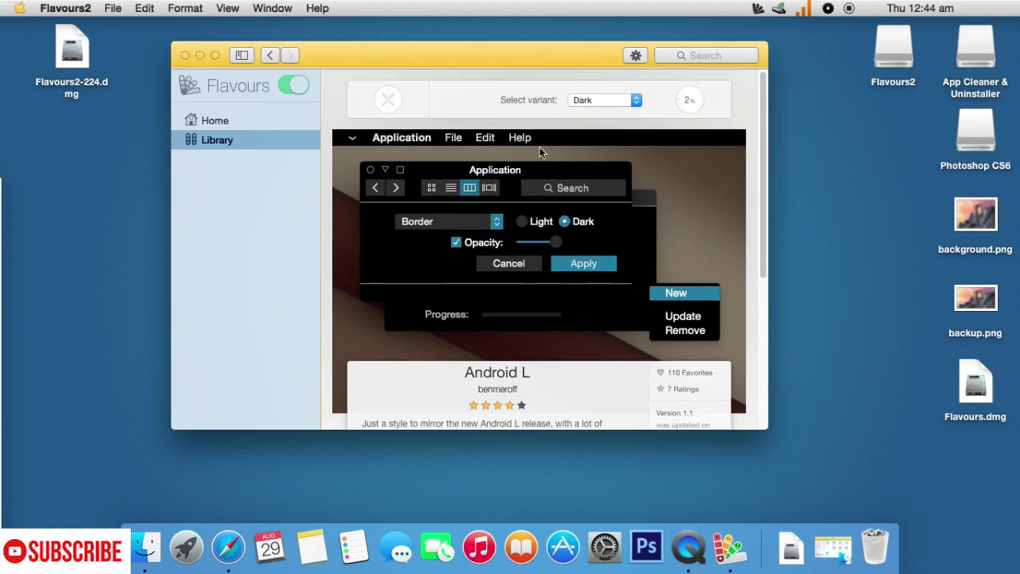
Hide the Flavours sidebar and spread the Flavours and Finder windows apart so both can be seen
{"action": "left_click", "coordinate": [243, 57]}
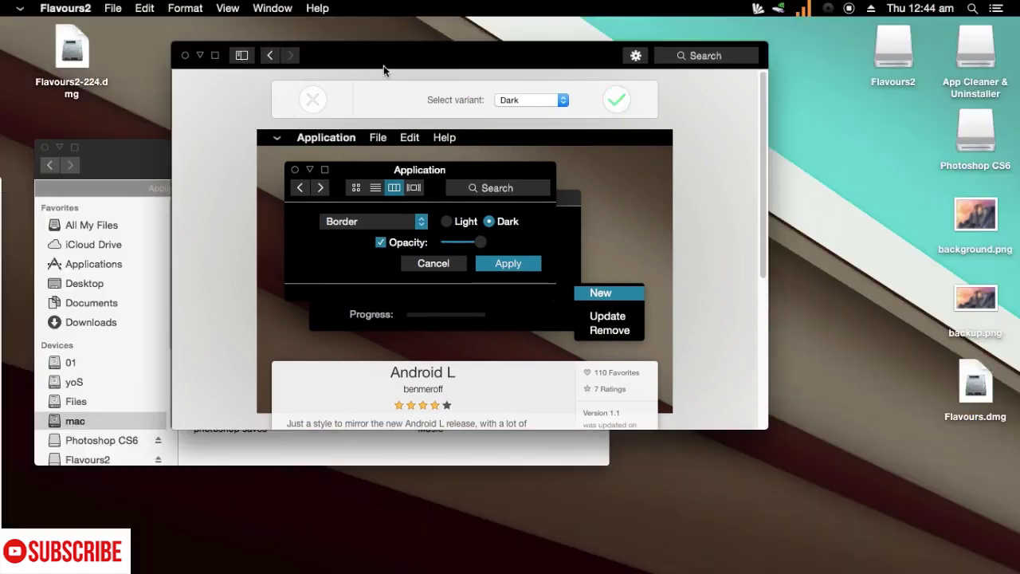
{"action": "left_click_drag", "start_coordinate": [383, 66], "coordinate": [539, 80]}
{"action": "left_click_drag", "start_coordinate": [145, 155], "coordinate": [110, 216]}
{"action": "mouse_move", "coordinate": [550, 77]}
{"action": "left_mouse_down"}
{"action": "mouse_move", "coordinate": [419, 66]}
{"action": "mouse_move", "coordinate": [543, 107]}
{"action": "mouse_move", "coordinate": [548, 96]}
{"action": "left_mouse_up"}
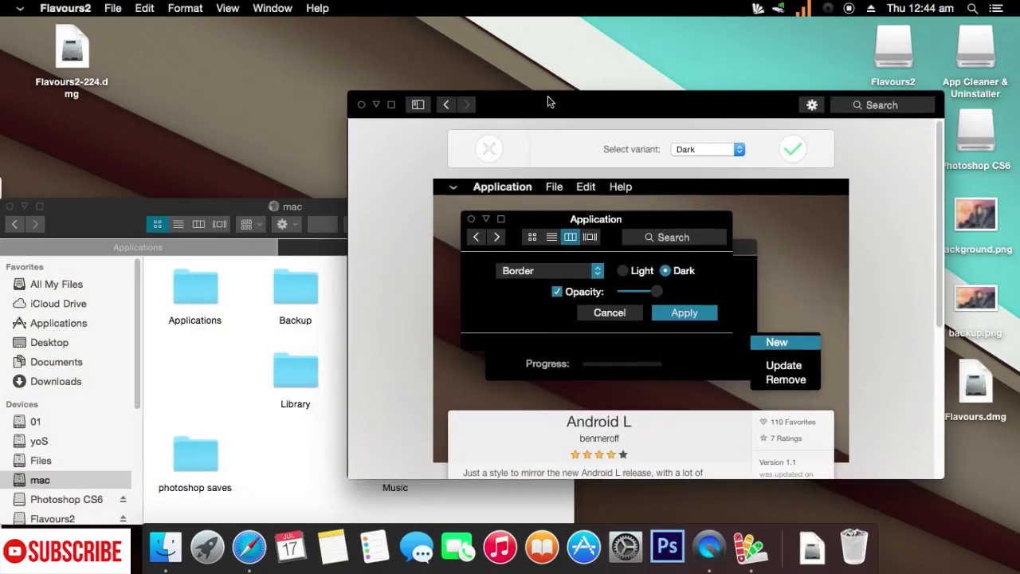
Return to the Library and browse through the available flavours, from Aquanaut down to Järvi
{"action": "left_click", "coordinate": [446, 104]}
{"action": "scroll", "coordinate": [603, 288], "scroll_direction": "down", "scroll_amount": 1}
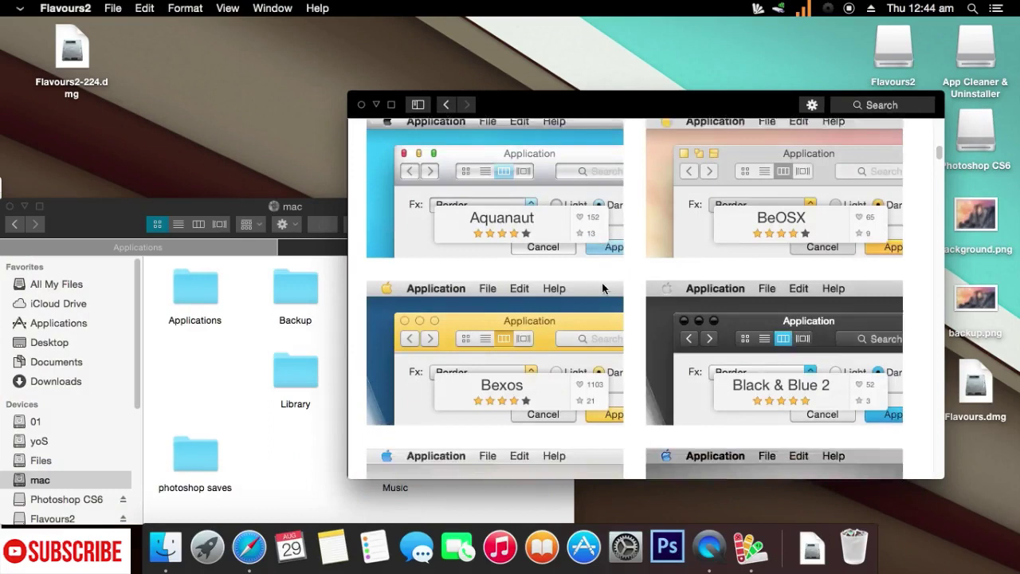
{"action": "scroll", "coordinate": [603, 288], "scroll_direction": "down", "scroll_amount": 10}
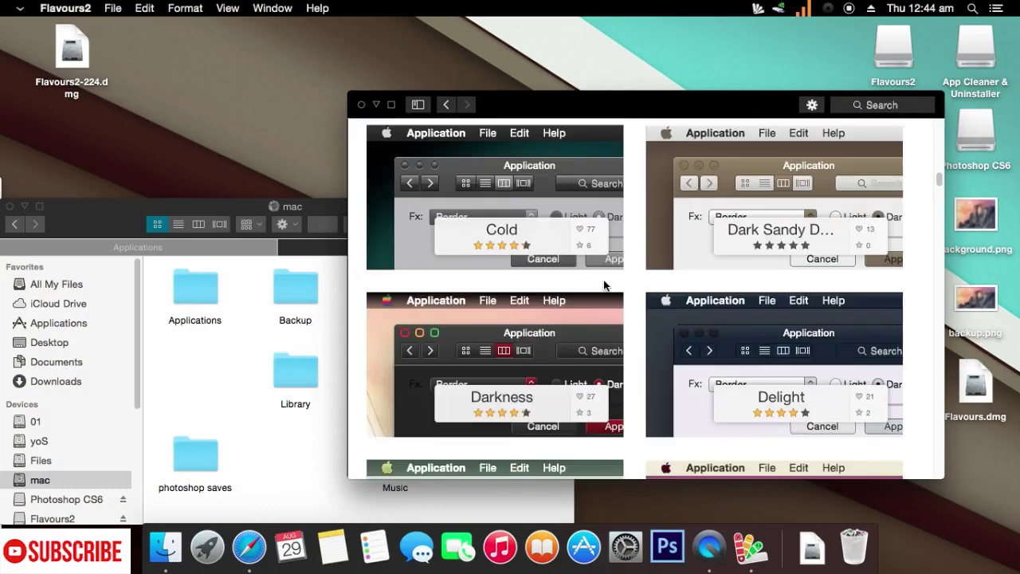
{"action": "scroll", "coordinate": [604, 283], "scroll_direction": "down", "scroll_amount": 12}
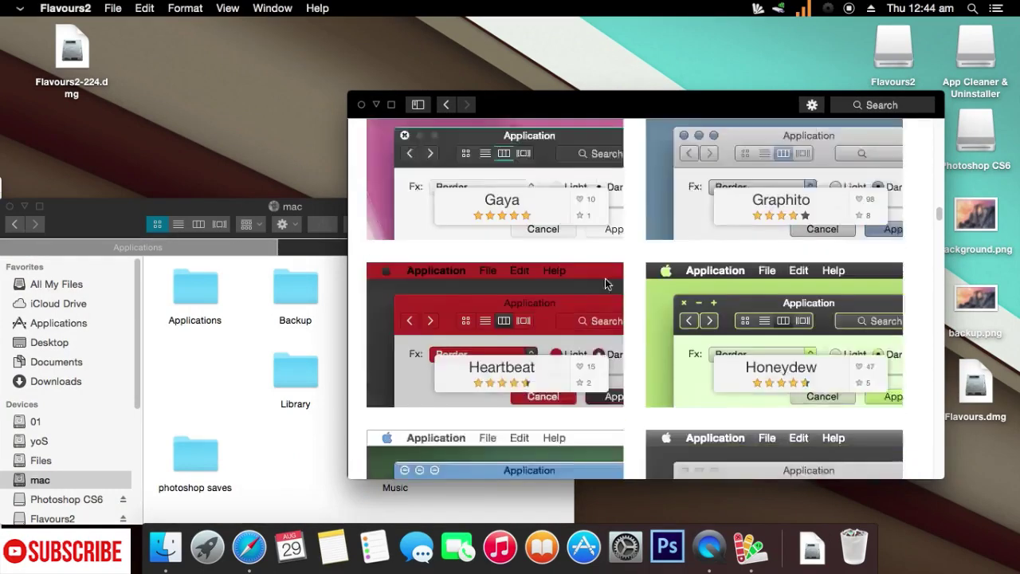
{"action": "scroll", "coordinate": [605, 283], "scroll_direction": "down", "scroll_amount": 5}
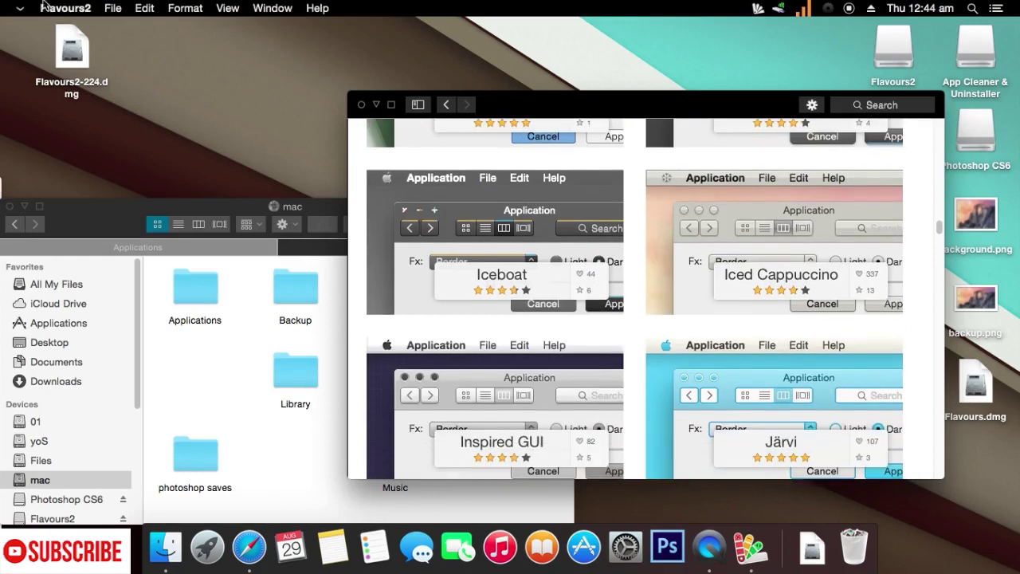
Check how the Android L theme looks in the Apple and File menus
{"action": "left_click", "coordinate": [20, 8]}
{"action": "mouse_move", "coordinate": [117, 9]}
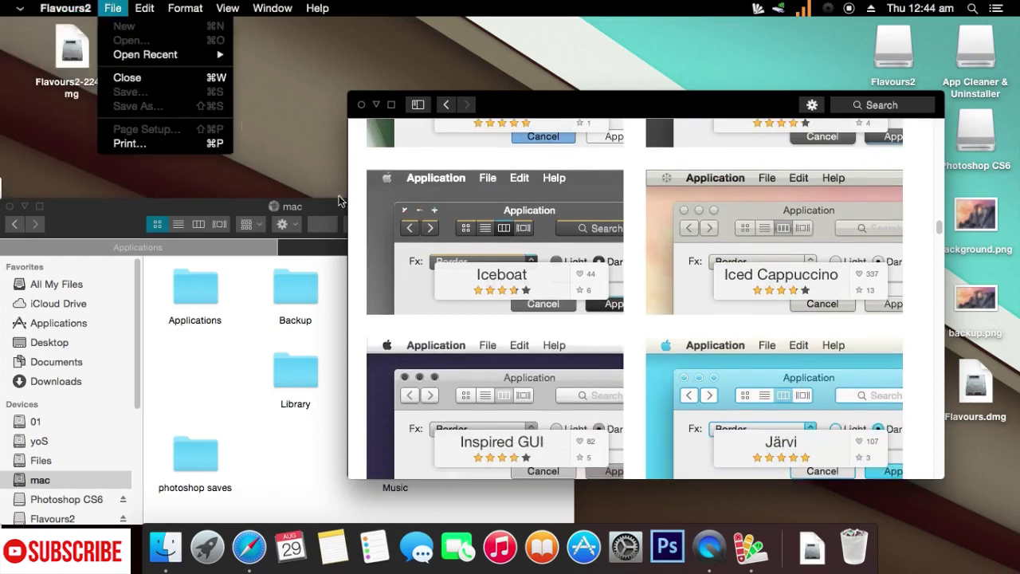
{"action": "left_click", "coordinate": [641, 345]}
Find the KONCEPT flavour further down the Library and apply it
{"action": "scroll", "coordinate": [638, 338], "scroll_direction": "down", "scroll_amount": 3}
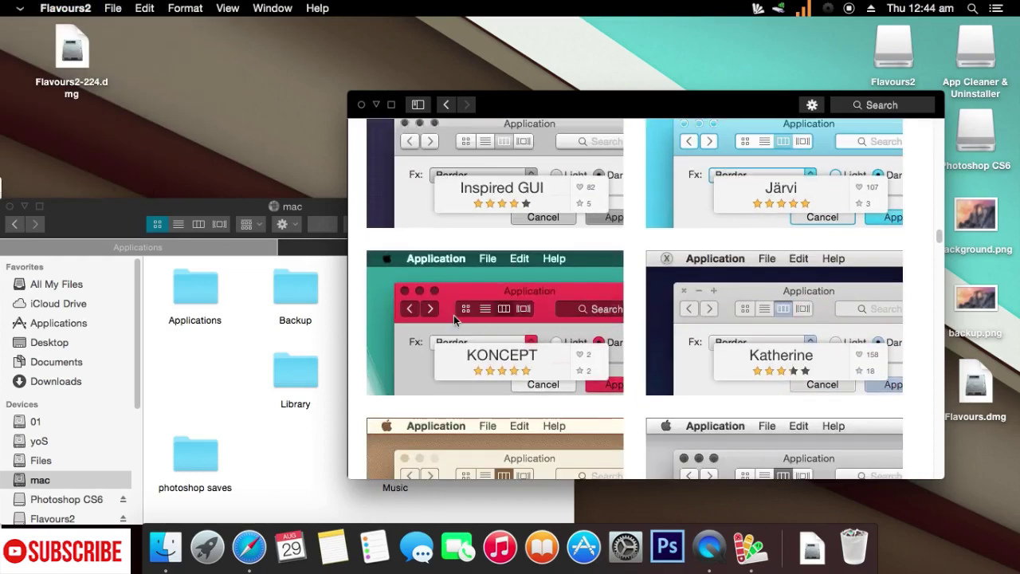
{"action": "left_click", "coordinate": [405, 303]}
{"action": "left_click", "coordinate": [533, 296]}
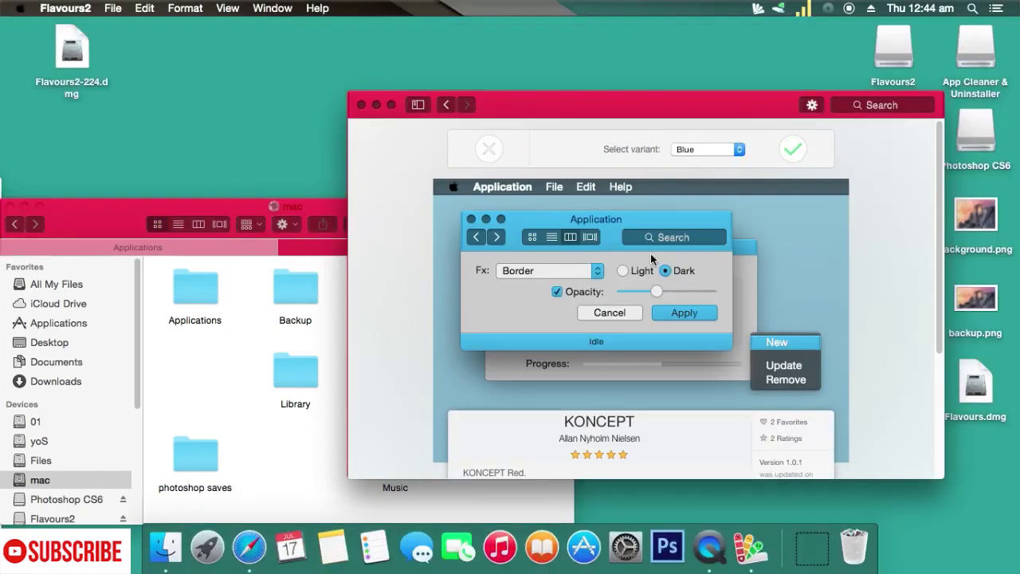
Move the Flavours window toward the middle of the desktop and preview KONCEPT's Grey variant and the variant after it
{"action": "left_click_drag", "start_coordinate": [552, 105], "coordinate": [509, 99]}
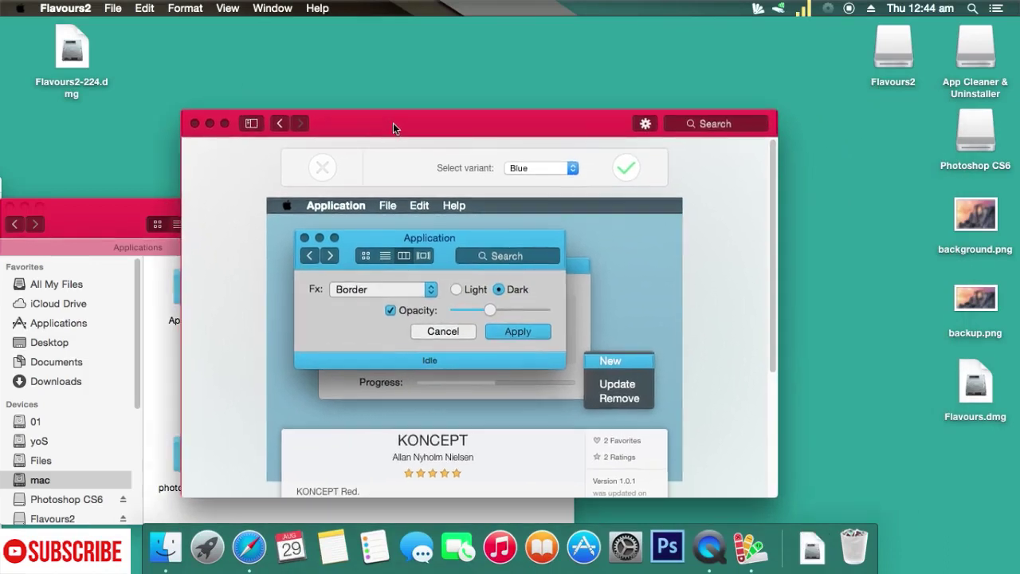
{"action": "left_click", "coordinate": [568, 169]}
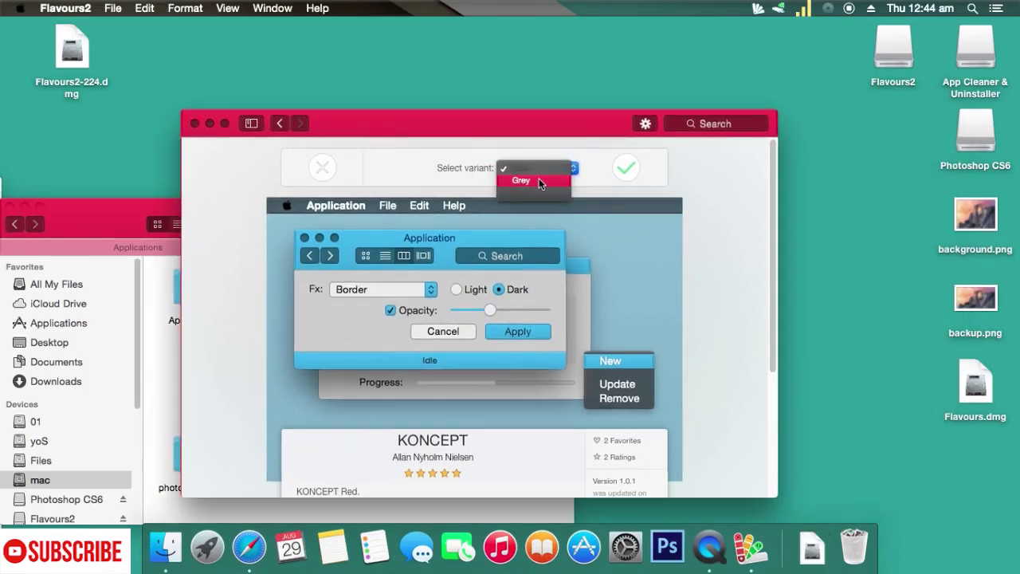
{"action": "left_click", "coordinate": [539, 177]}
{"action": "left_click", "coordinate": [570, 170]}
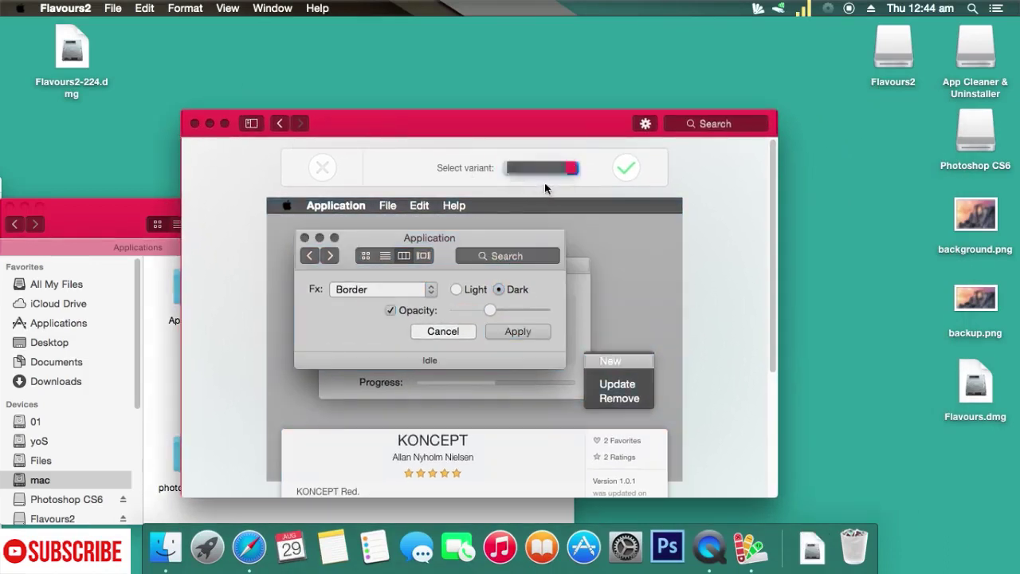
{"action": "left_click", "coordinate": [544, 182]}
Close the Flavours and Finder windows and inspect the themed Apple menu with its Recent Items list
{"action": "left_click", "coordinate": [195, 124]}
{"action": "left_click_drag", "start_coordinate": [131, 205], "coordinate": [351, 134]}
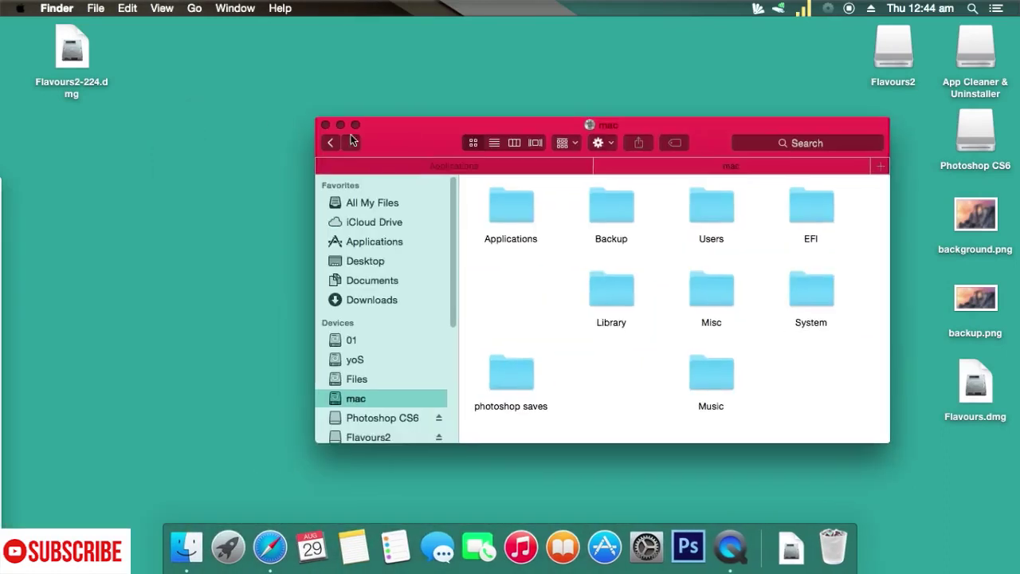
{"action": "left_click", "coordinate": [330, 120]}
{"action": "left_click", "coordinate": [19, 10]}
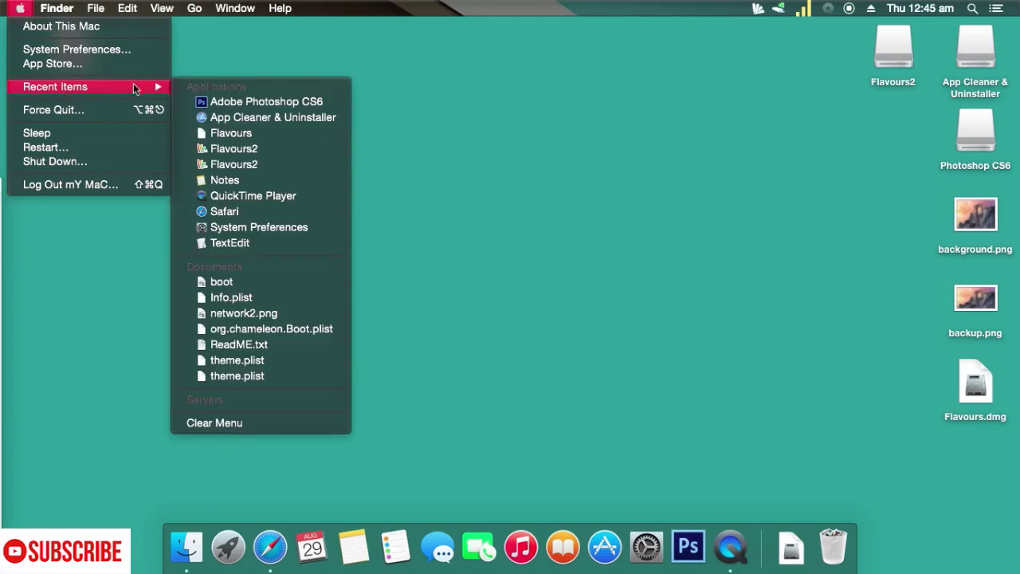
{"action": "left_click", "coordinate": [384, 344]}
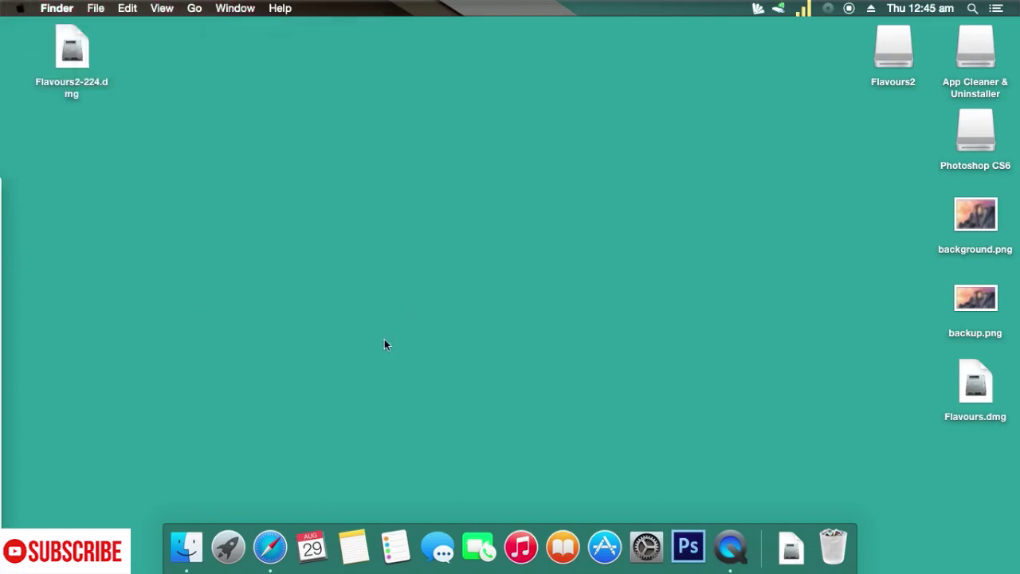
Reopen Finder and check the KONCEPT look in Launchpad and System Preferences
{"action": "left_click", "coordinate": [188, 545]}
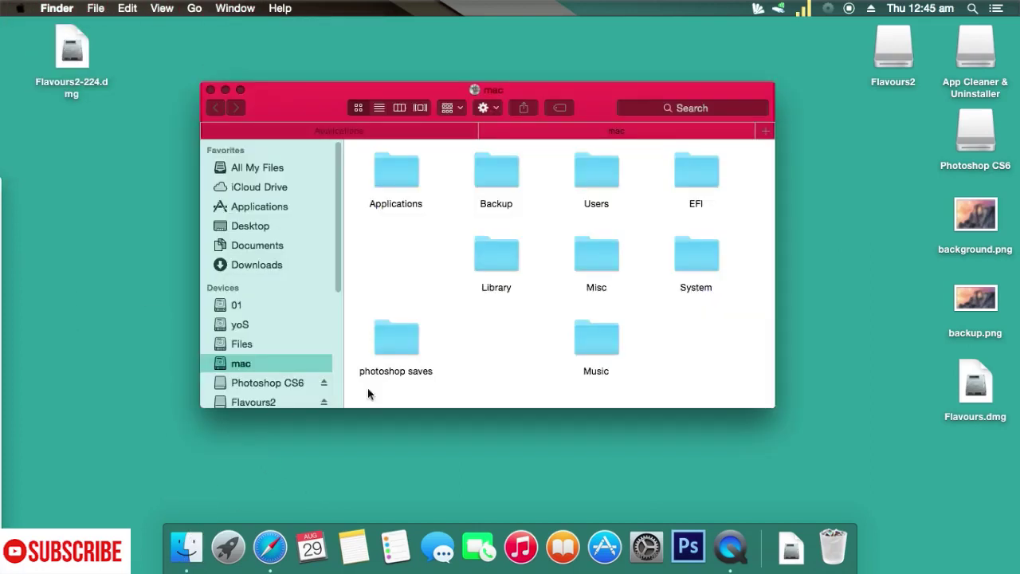
{"action": "left_click", "coordinate": [228, 547]}
{"action": "left_click", "coordinate": [659, 561]}
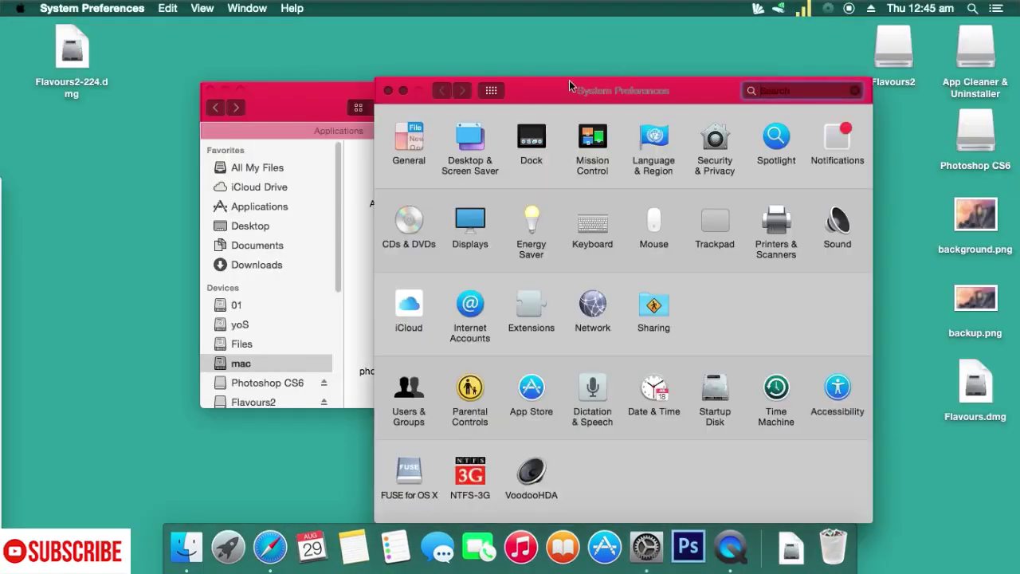
Place the Finder and System Preferences windows side by side to compare their theming, closing System Preferences when finished
{"action": "left_click_drag", "start_coordinate": [569, 79], "coordinate": [691, 96]}
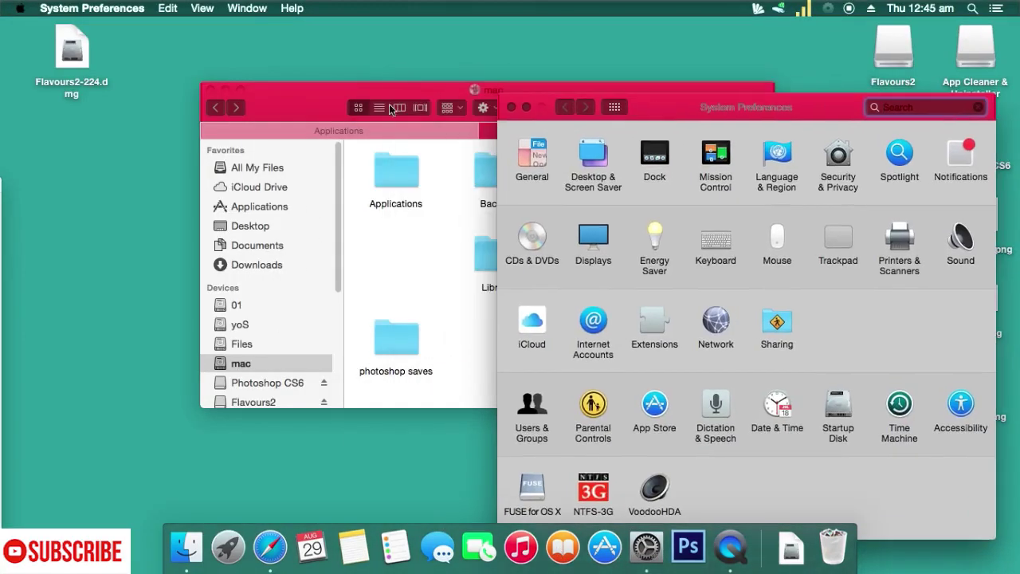
{"action": "left_click_drag", "start_coordinate": [300, 103], "coordinate": [18, 164]}
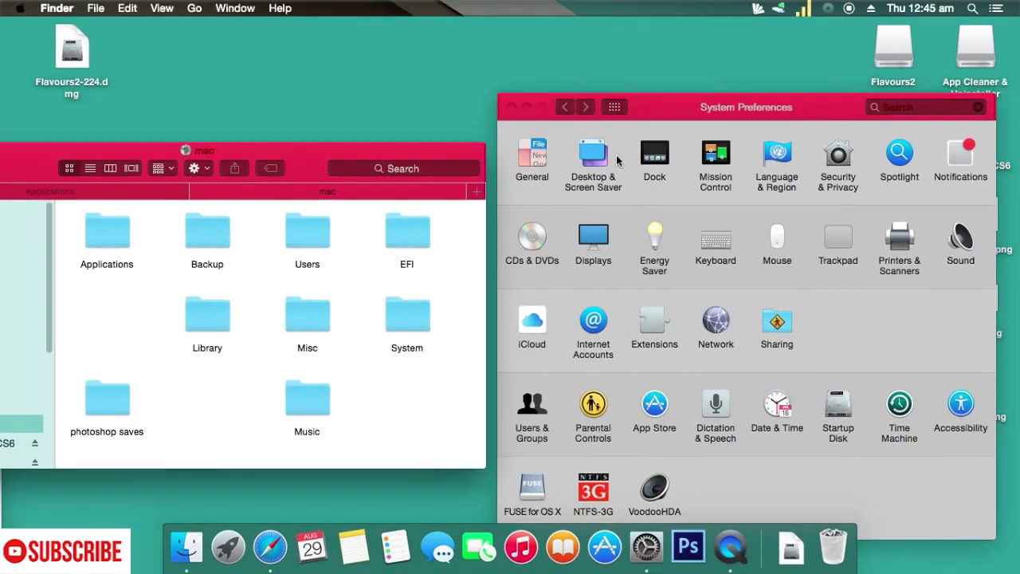
{"action": "left_click_drag", "start_coordinate": [658, 107], "coordinate": [677, 106]}
{"action": "left_click", "coordinate": [533, 103]}
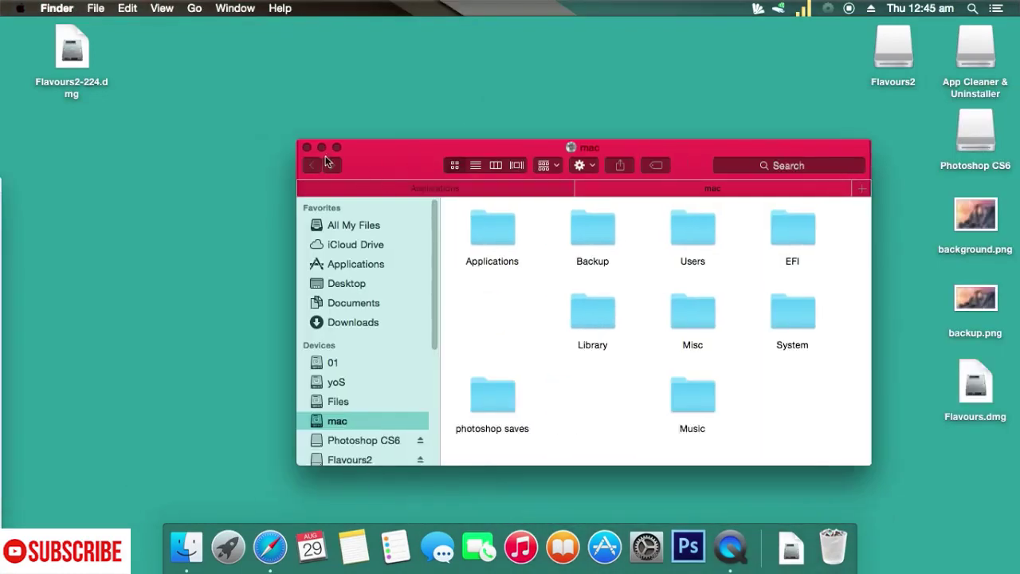
Close the Finder window, then switch to Google Chrome and search Google for "flavours mac"
{"action": "left_click", "coordinate": [308, 151]}
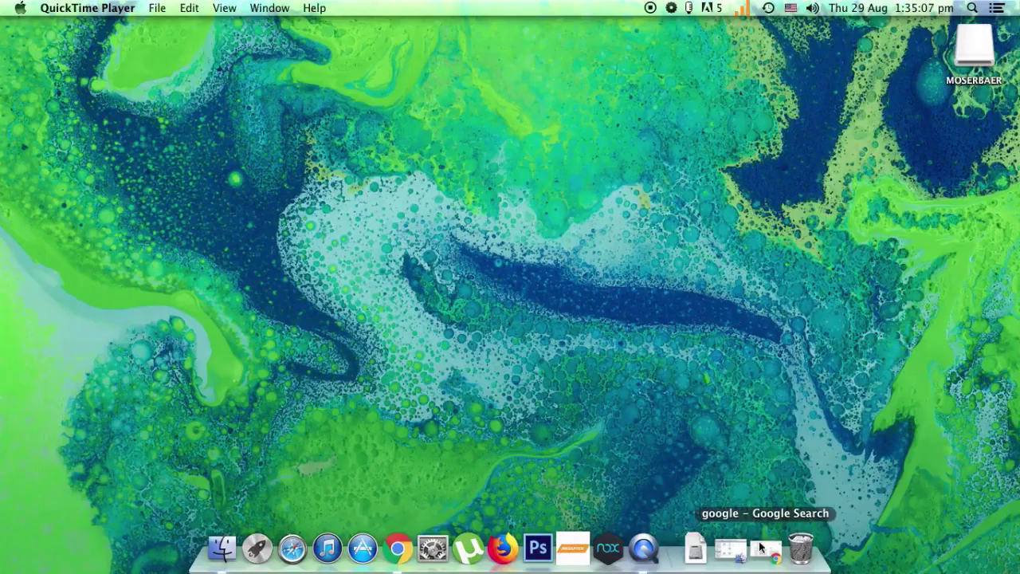
{"action": "left_click", "coordinate": [765, 551]}
{"action": "double_click", "coordinate": [183, 133]}
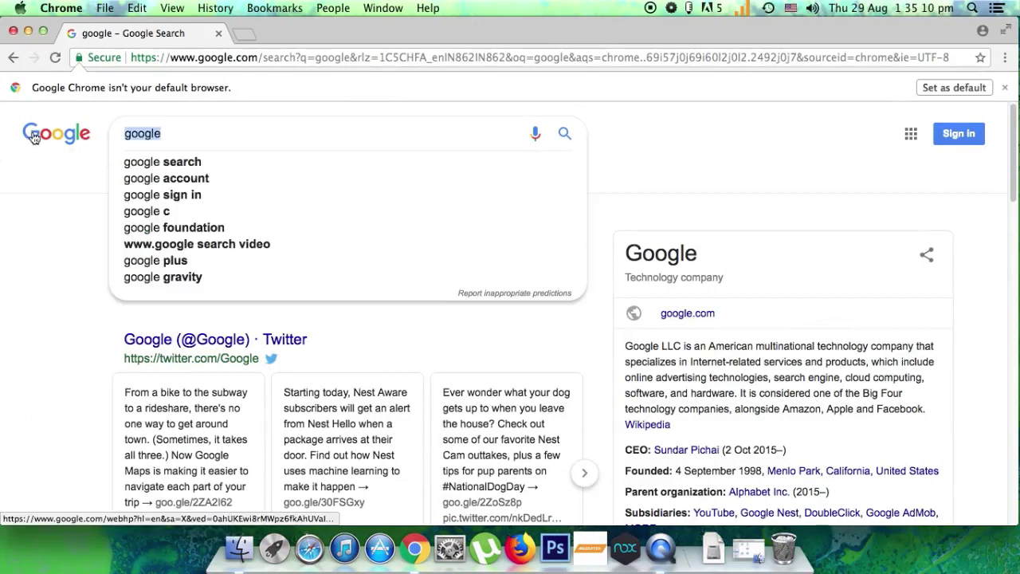
{"action": "type", "text": "flavours "}
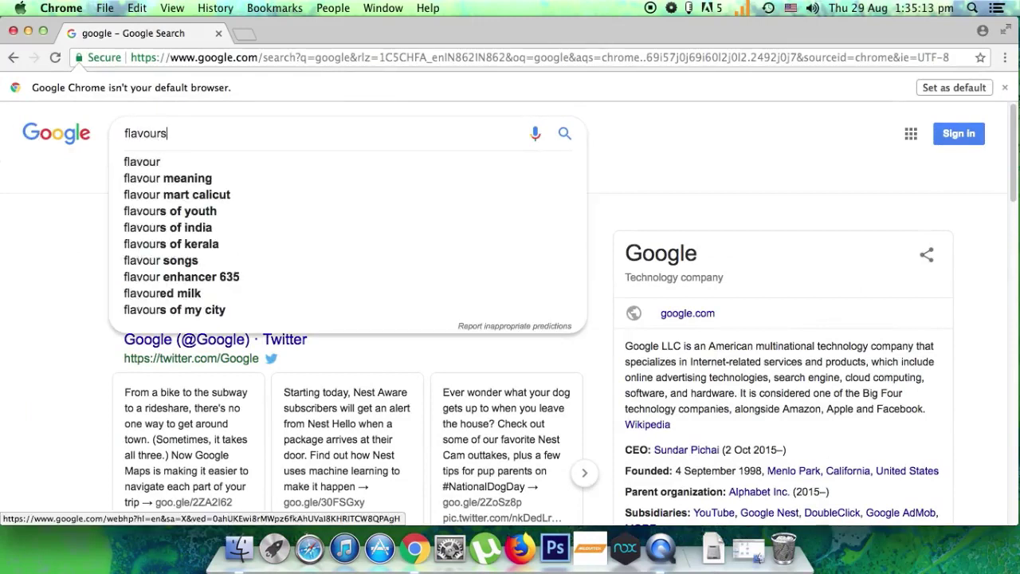
{"action": "type", "text": "mac"}
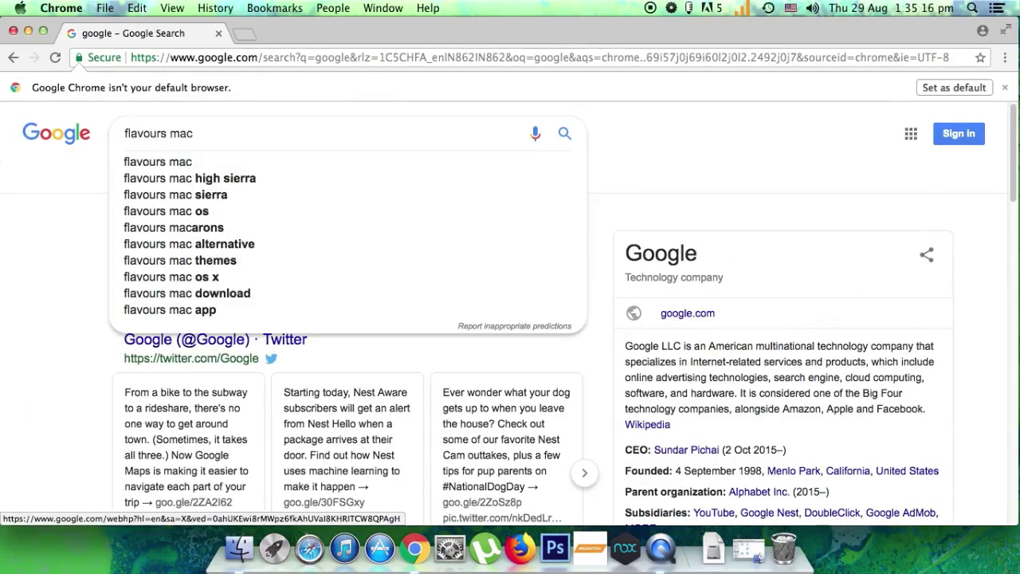
{"action": "key", "text": "Return"}
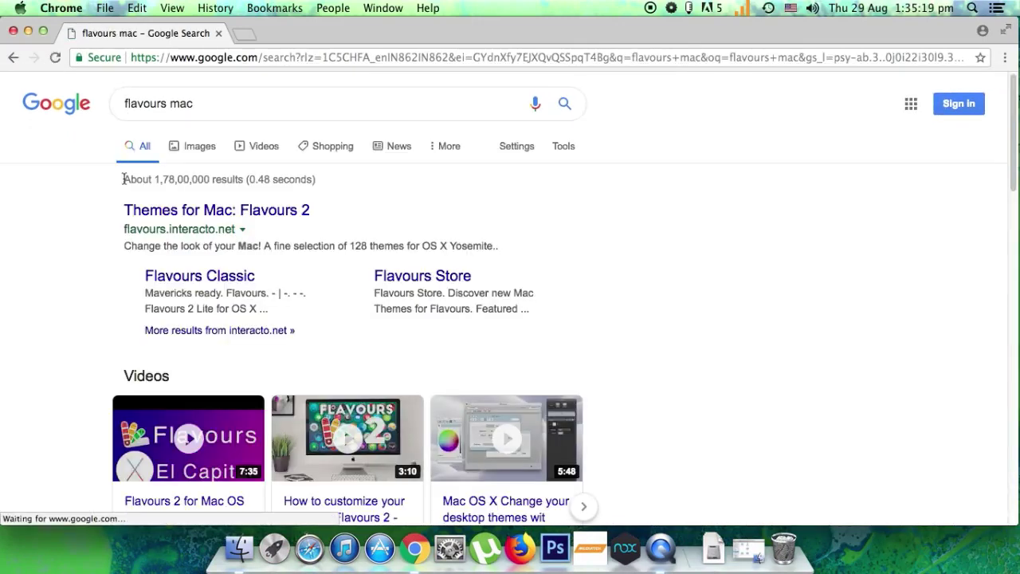
Look through the search results and open the "Themes for Mac: Flavours 2" page
{"action": "scroll", "coordinate": [410, 237], "scroll_direction": "down", "scroll_amount": 5}
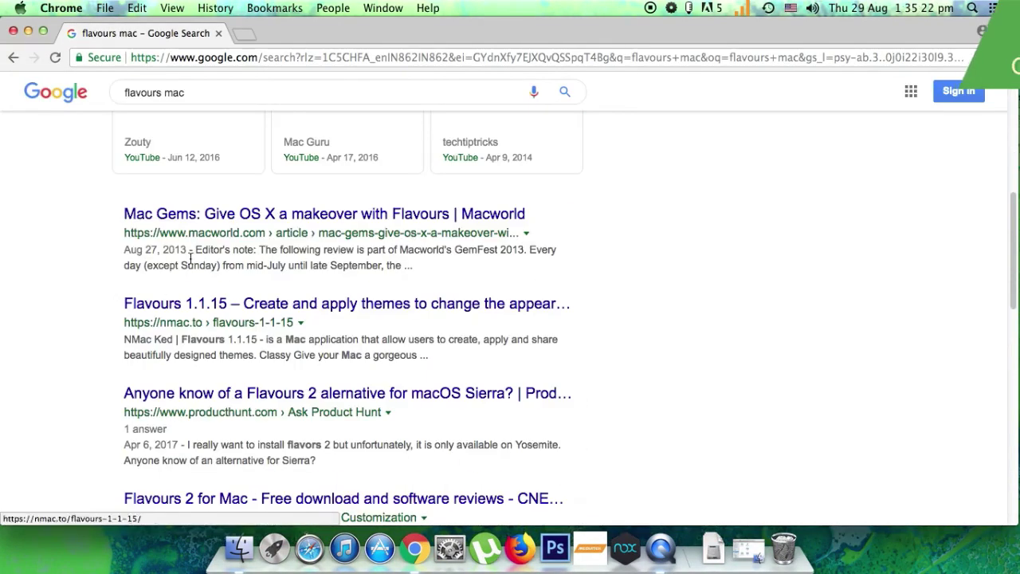
{"action": "scroll", "coordinate": [552, 247], "scroll_direction": "down", "scroll_amount": 1}
{"action": "scroll", "coordinate": [550, 247], "scroll_direction": "up", "scroll_amount": 6}
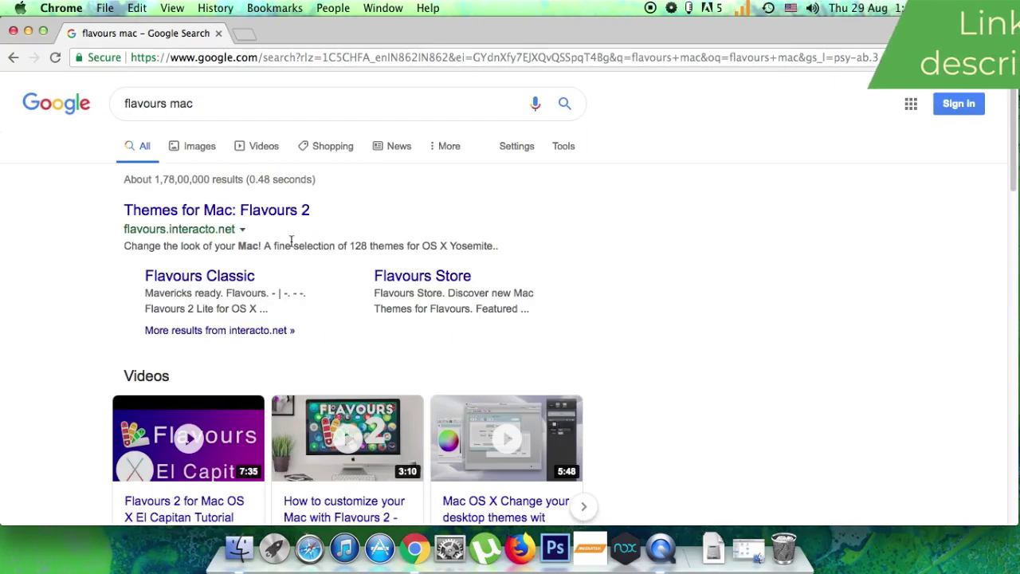
{"action": "left_click", "coordinate": [259, 211]}
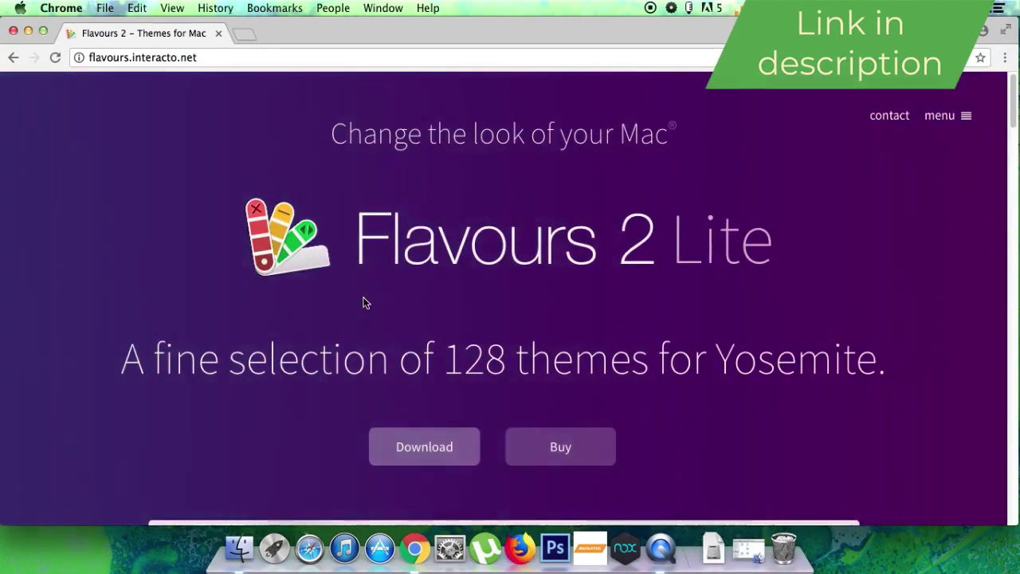
Look over the Flavours 2 site, go to its Download section and open the Flavours Classic page
{"action": "scroll", "coordinate": [363, 300], "scroll_direction": "down", "scroll_amount": 5}
{"action": "scroll", "coordinate": [363, 296], "scroll_direction": "down", "scroll_amount": 2}
{"action": "scroll", "coordinate": [360, 306], "scroll_direction": "up", "scroll_amount": 8}
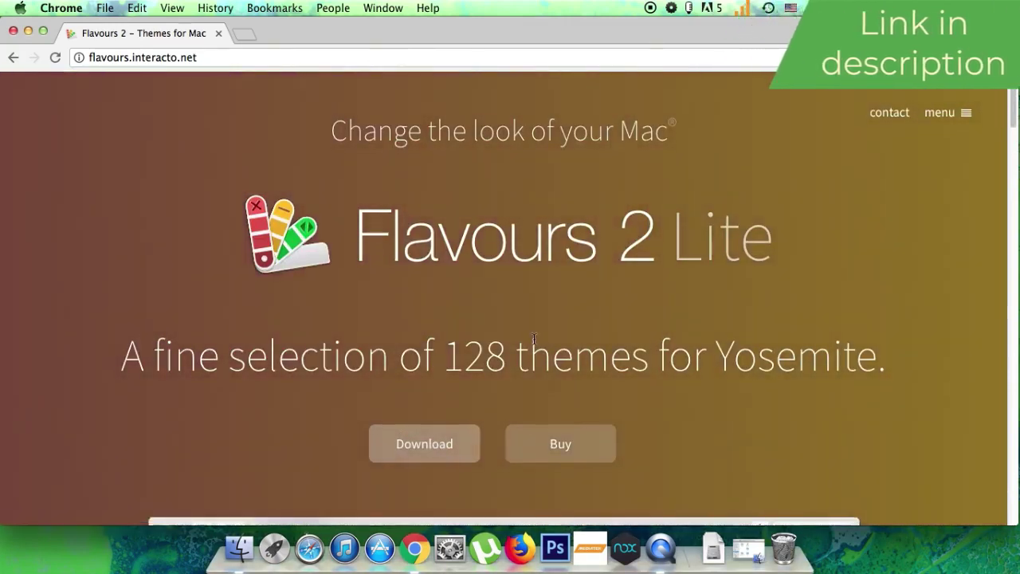
{"action": "scroll", "coordinate": [530, 332], "scroll_direction": "down", "scroll_amount": 10}
{"action": "left_click", "coordinate": [785, 93]}
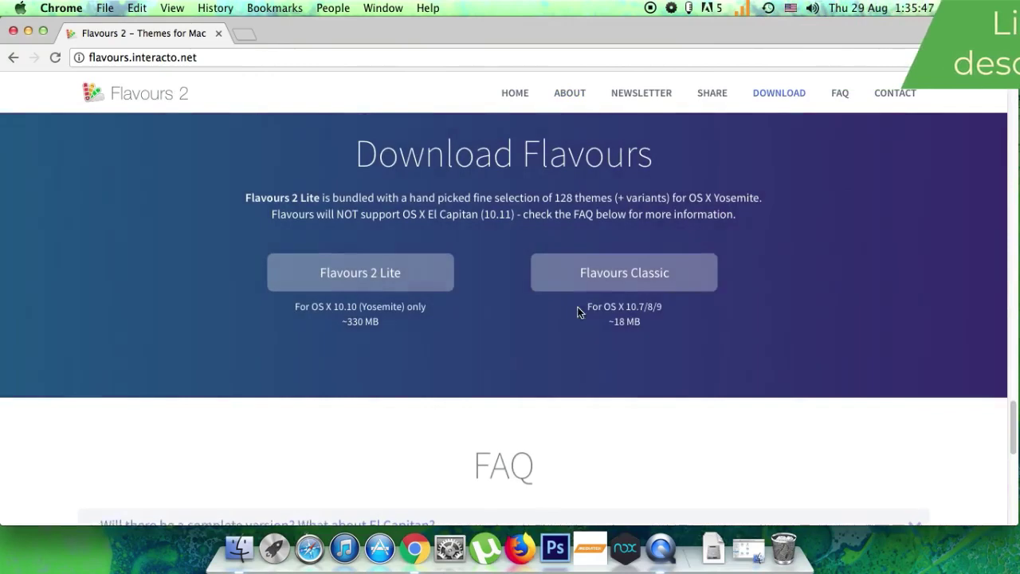
{"action": "left_click", "coordinate": [611, 275]}
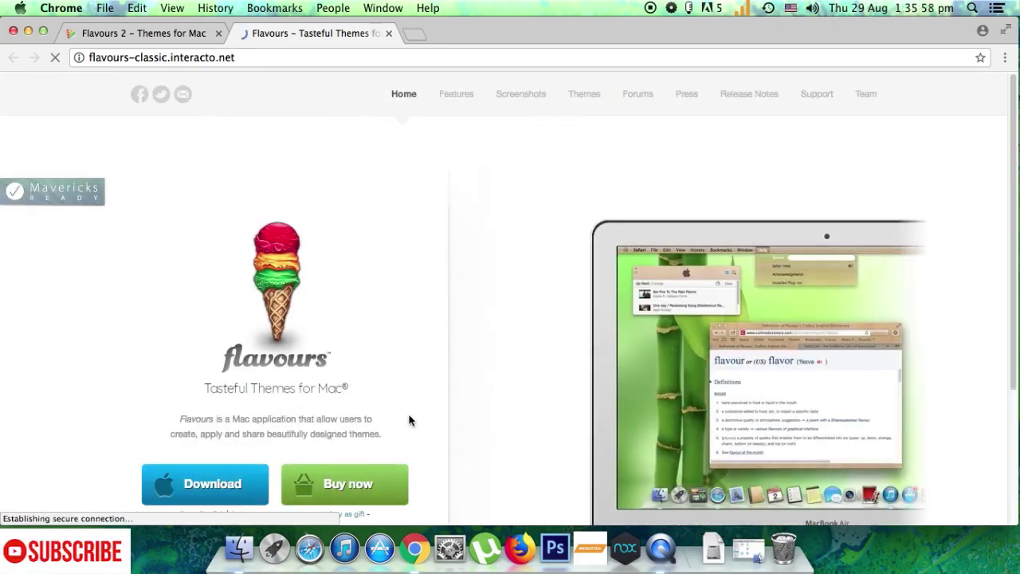
Look over the Flavours Classic home page and download Flavours 1.1.16
{"action": "scroll", "coordinate": [408, 420], "scroll_direction": "down", "scroll_amount": 5}
{"action": "scroll", "coordinate": [413, 418], "scroll_direction": "up", "scroll_amount": 5}
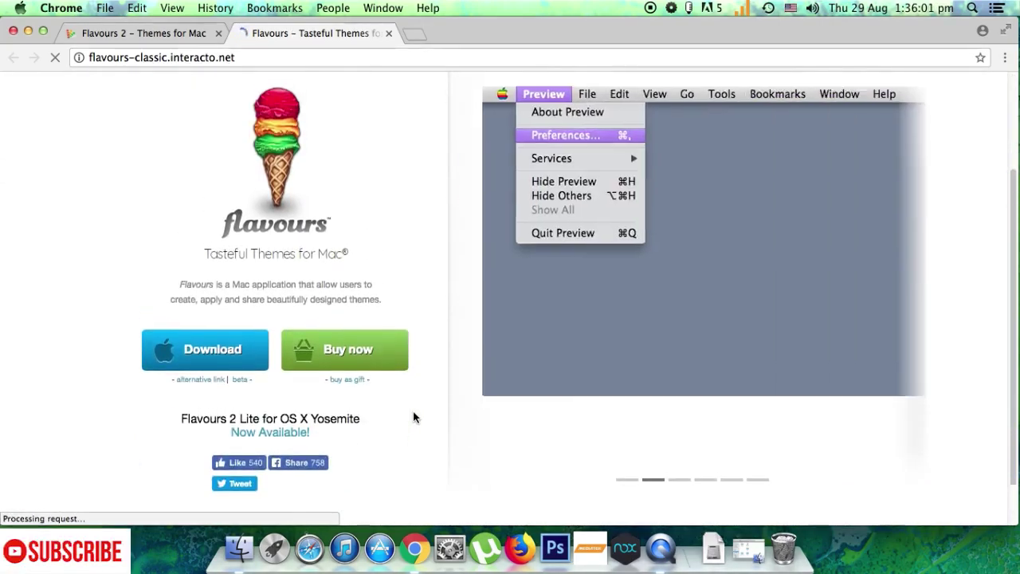
{"action": "scroll", "coordinate": [656, 209], "scroll_direction": "up", "scroll_amount": 4}
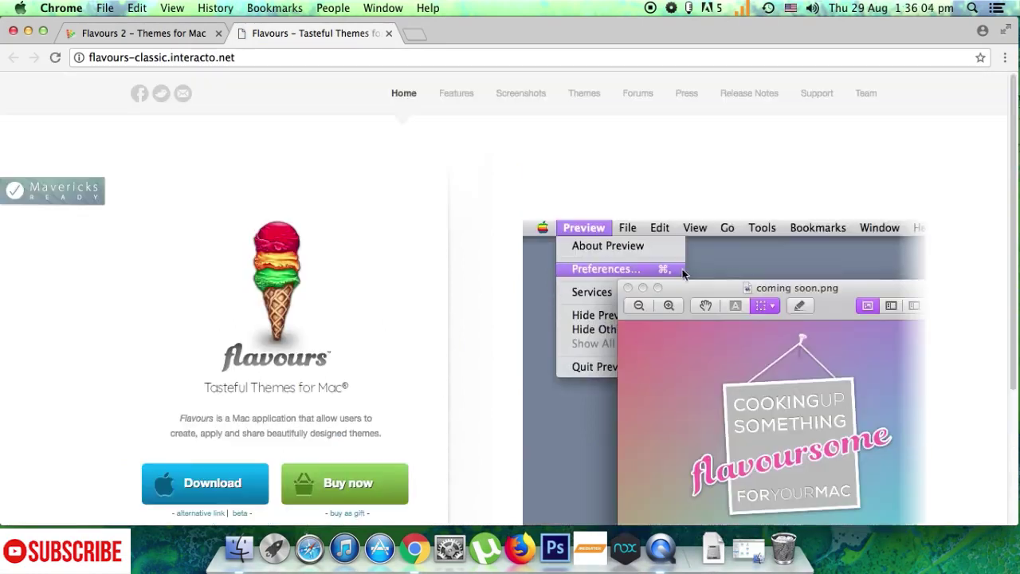
{"action": "scroll", "coordinate": [610, 265], "scroll_direction": "down", "scroll_amount": 1}
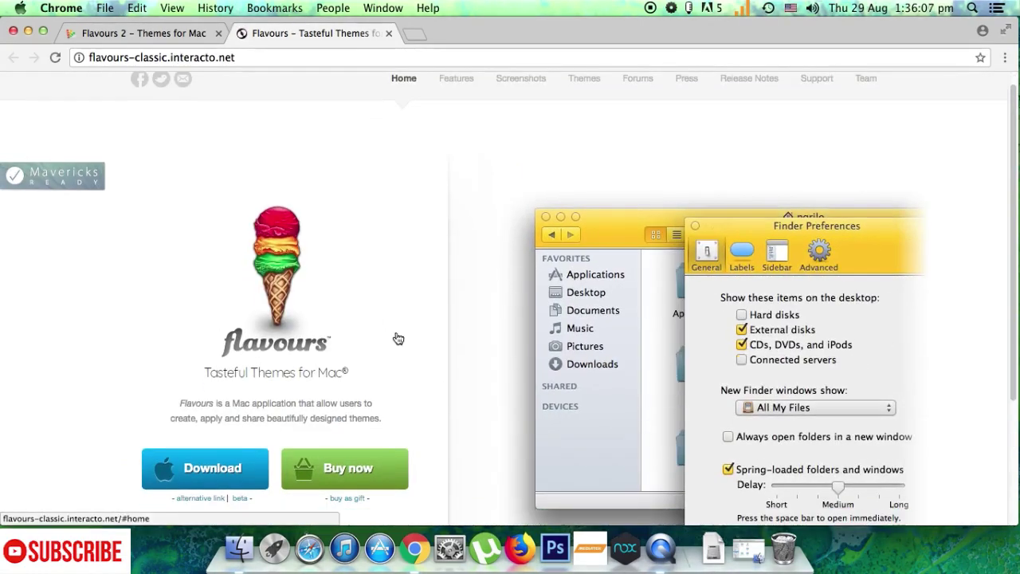
{"action": "mouse_move", "coordinate": [215, 482]}
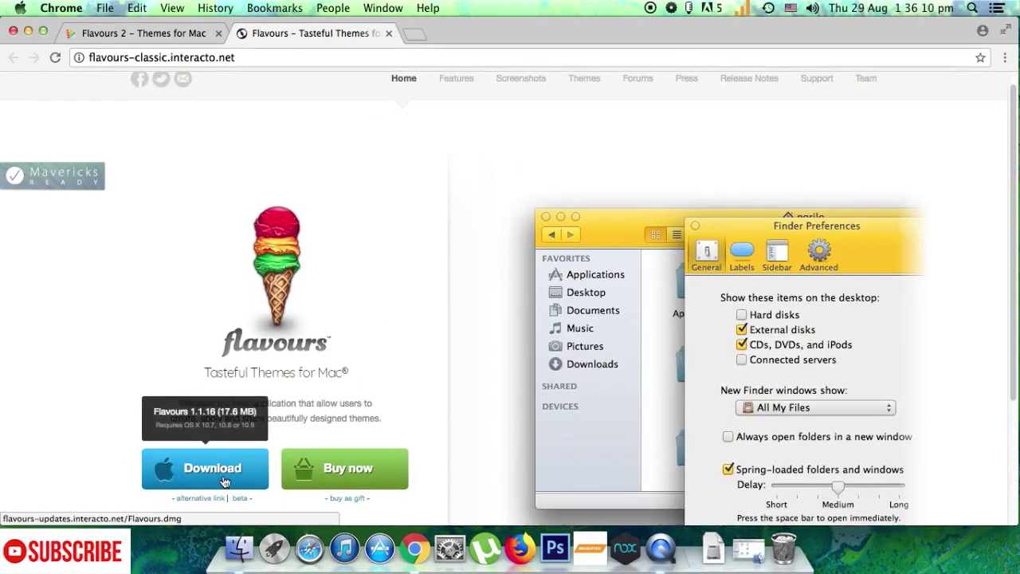
{"action": "left_click", "coordinate": [226, 482]}
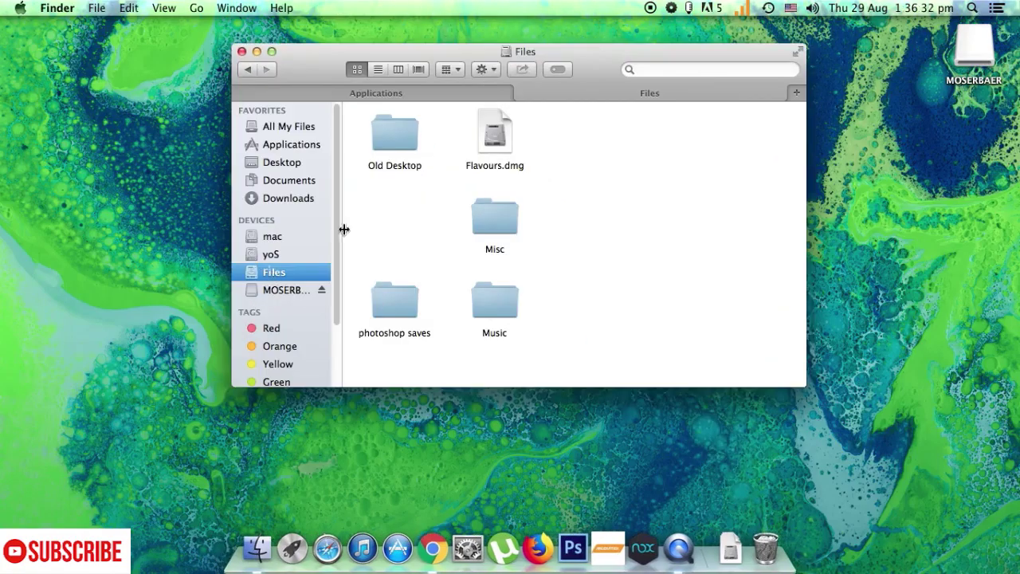
Open Flavours.dmg from the Files drive and copy the Flavours app into the Applications folder
{"action": "double_click", "coordinate": [500, 164]}
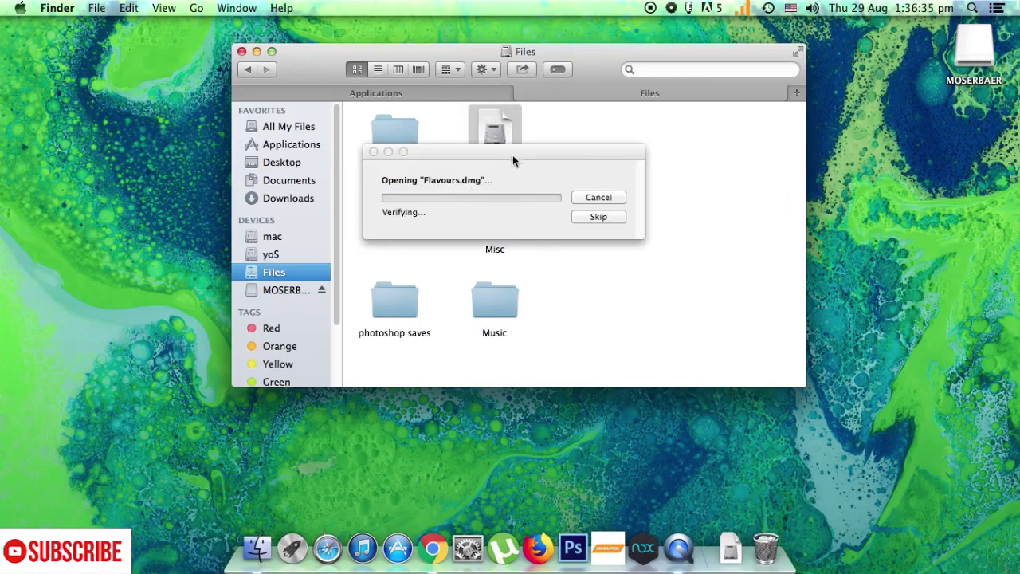
{"action": "left_click_drag", "start_coordinate": [512, 156], "coordinate": [570, 158]}
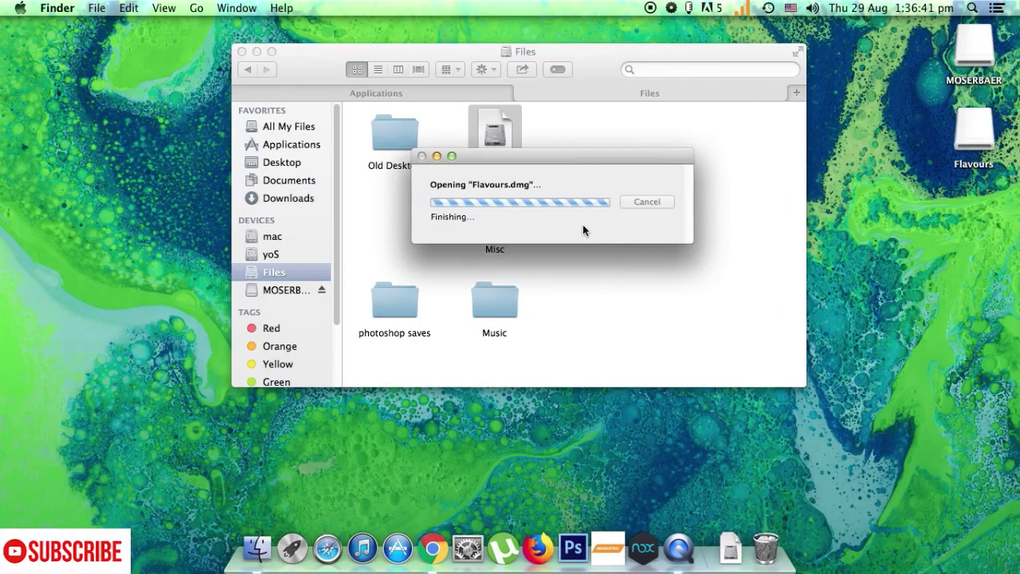
{"action": "left_click_drag", "start_coordinate": [114, 157], "coordinate": [351, 180]}
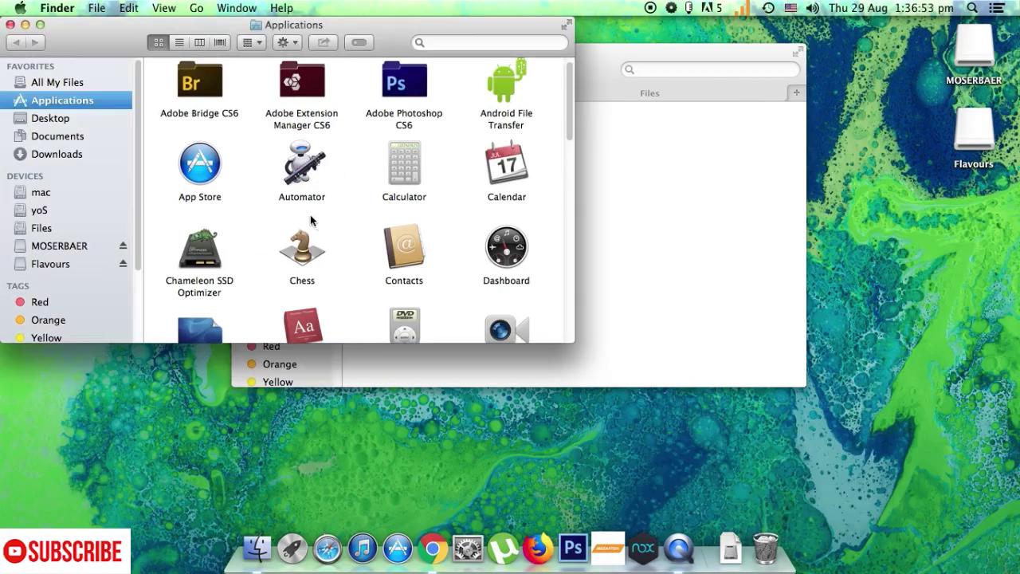
Find and launch Flavours in the Applications folder and accept its license agreement
{"action": "scroll", "coordinate": [322, 229], "scroll_direction": "down", "scroll_amount": 10}
{"action": "scroll", "coordinate": [340, 219], "scroll_direction": "up", "scroll_amount": 5}
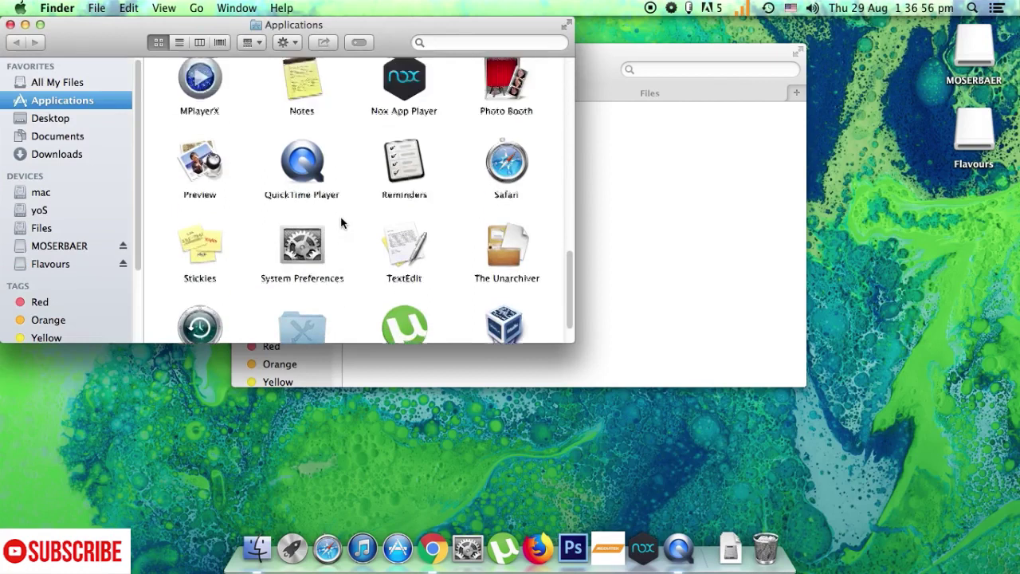
{"action": "scroll", "coordinate": [340, 220], "scroll_direction": "up", "scroll_amount": 5}
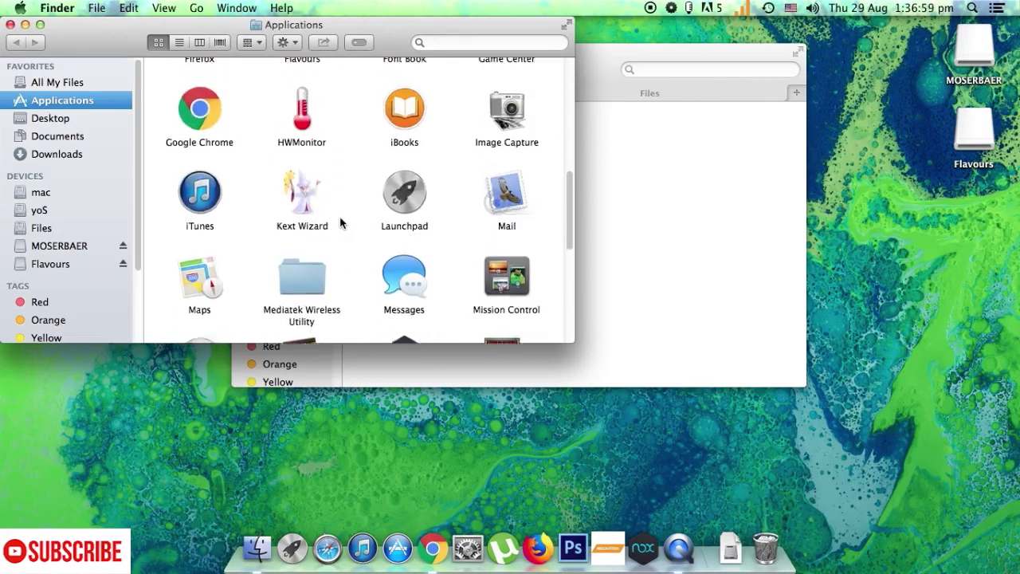
{"action": "double_click", "coordinate": [305, 162]}
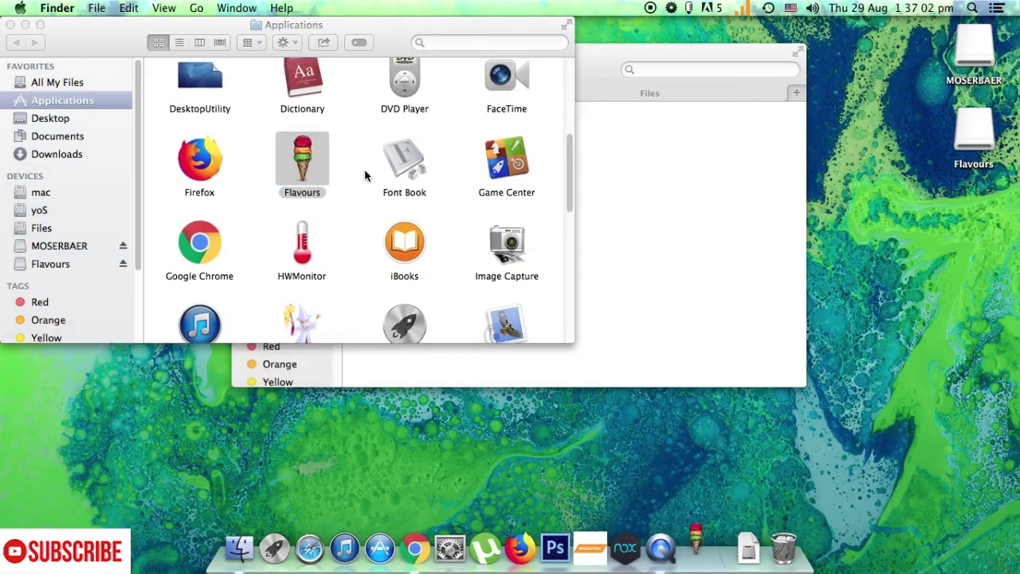
{"action": "scroll", "coordinate": [557, 335], "scroll_direction": "down", "scroll_amount": 5}
{"action": "scroll", "coordinate": [557, 335], "scroll_direction": "down", "scroll_amount": 5}
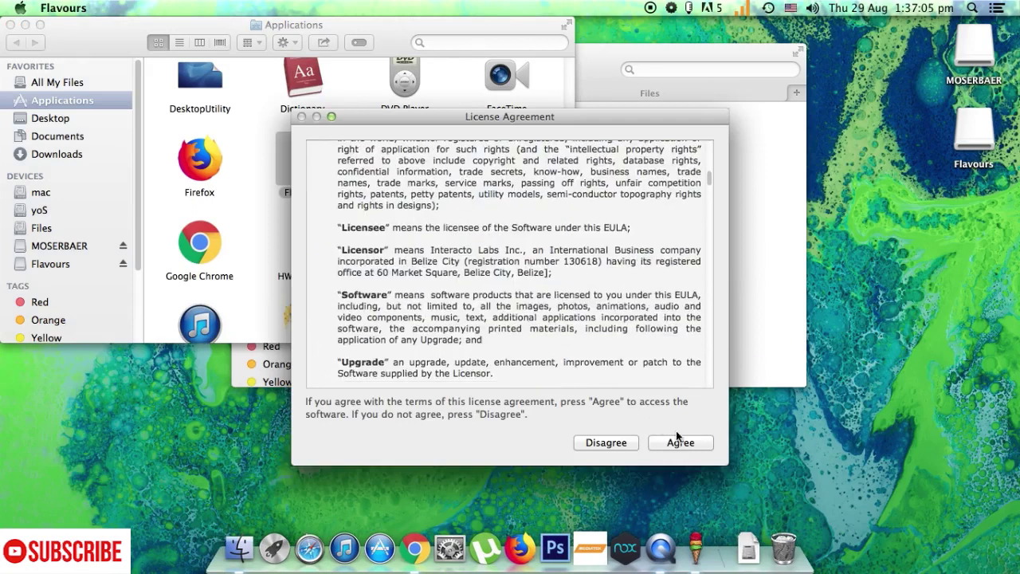
{"action": "left_click", "coordinate": [678, 441]}
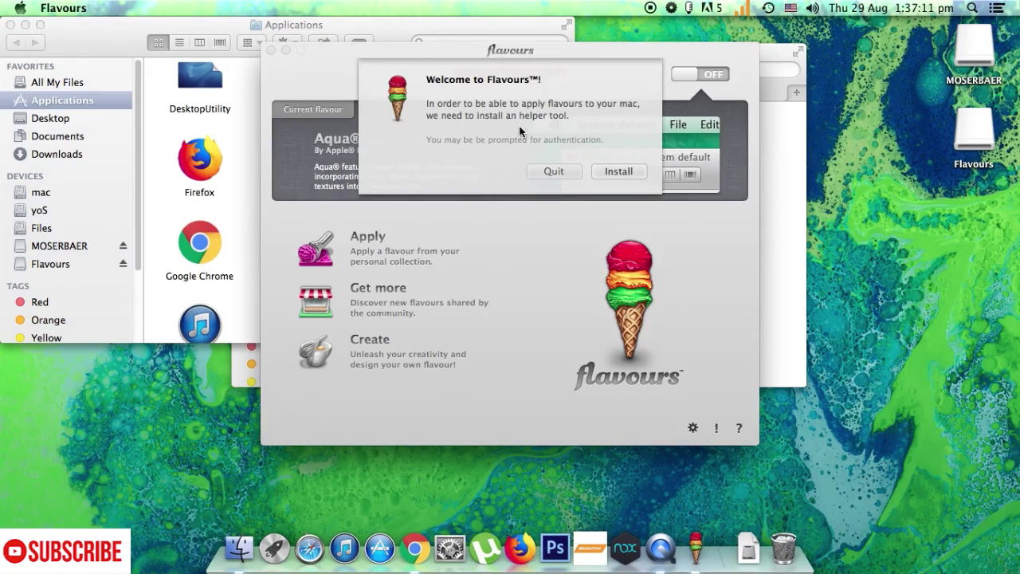
Install the Flavours helper tool by authorizing it with the account password, and continue in trial mode
{"action": "left_click", "coordinate": [618, 171]}
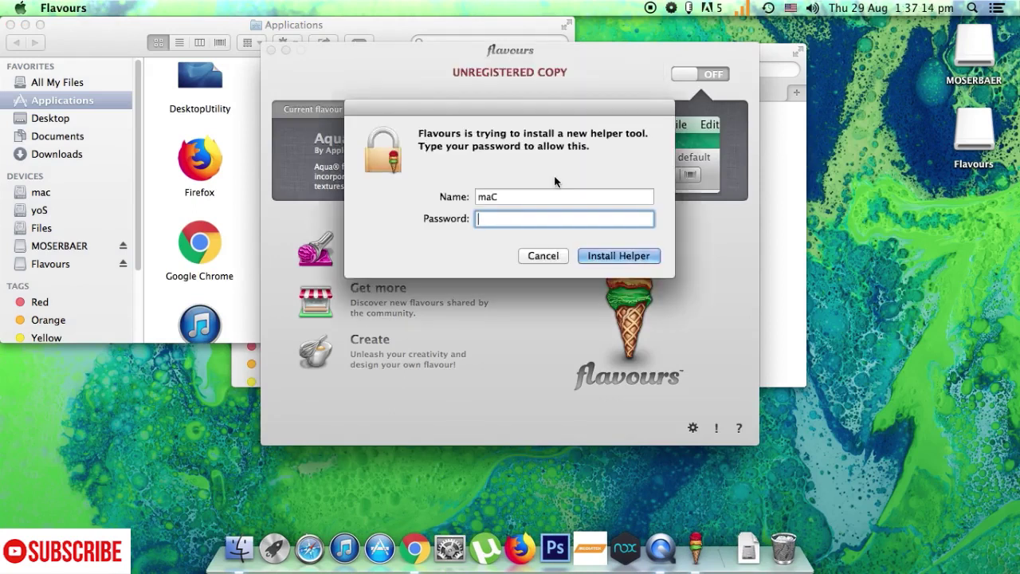
{"action": "key", "text": "Return"}
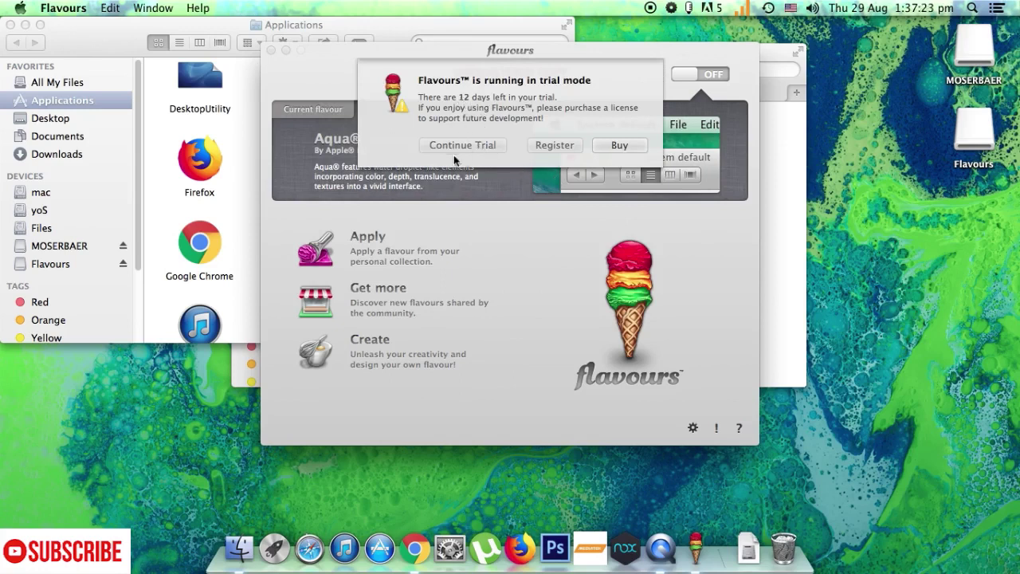
{"action": "left_click", "coordinate": [464, 144]}
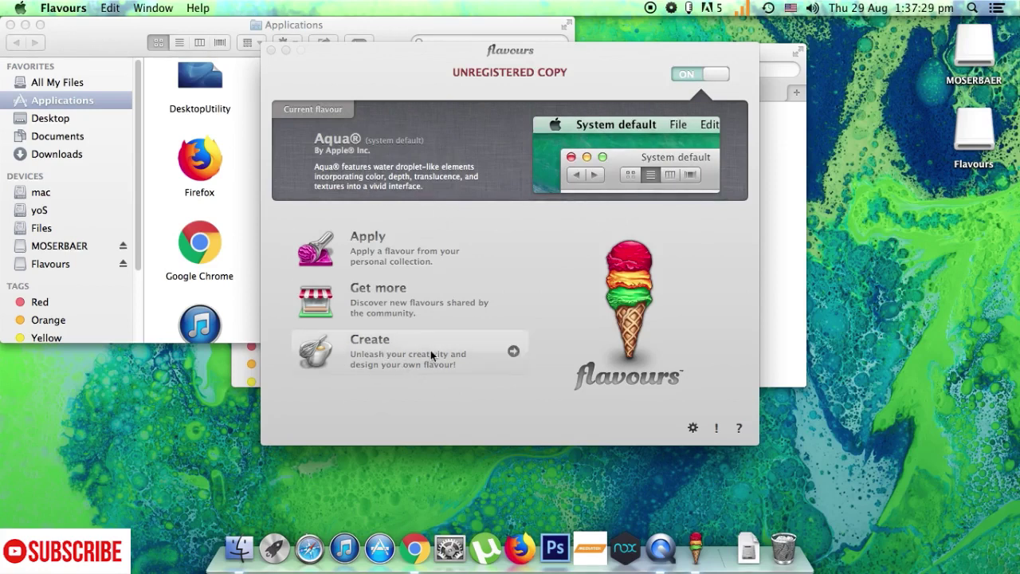
Open the Apply section of Flavours and check the Favorites, Publications and My flavours collections
{"action": "left_click", "coordinate": [412, 250]}
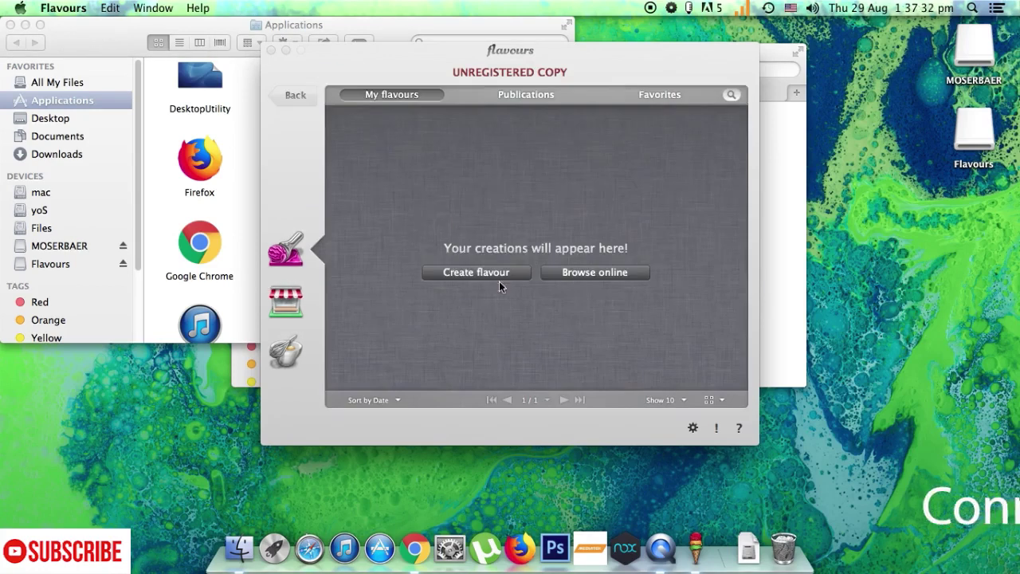
{"action": "left_click", "coordinate": [656, 93]}
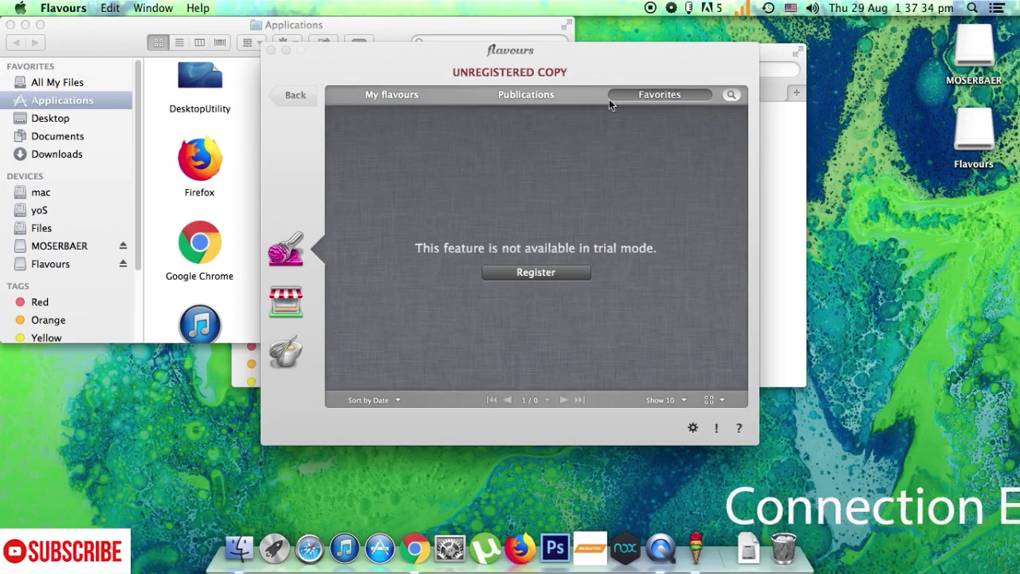
{"action": "left_click", "coordinate": [531, 94]}
{"action": "left_click", "coordinate": [399, 95]}
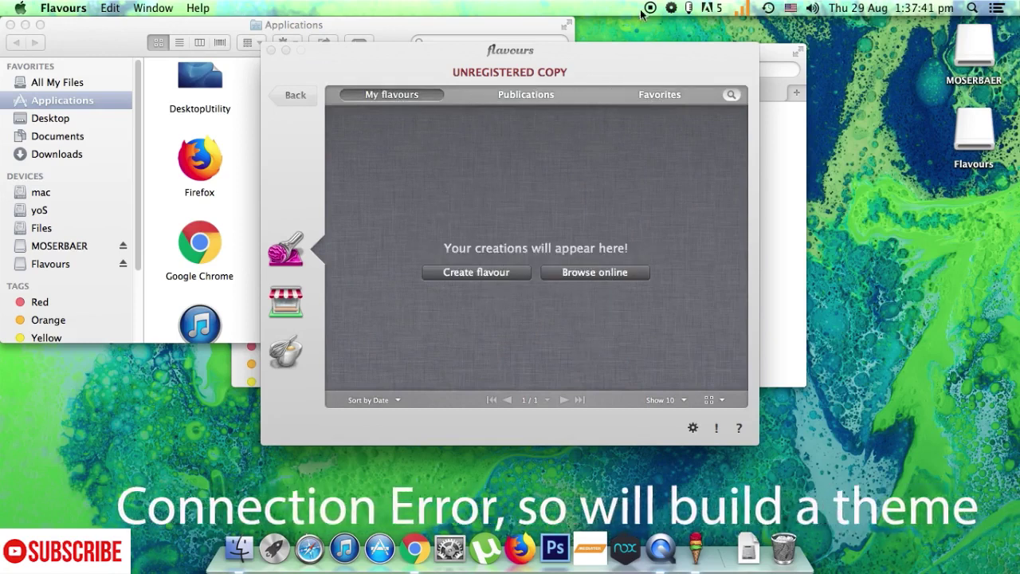
Open Wireless Utility from the menu bar and arrange its window beside the Flavours window
{"action": "left_click", "coordinate": [741, 8]}
{"action": "left_click", "coordinate": [769, 50]}
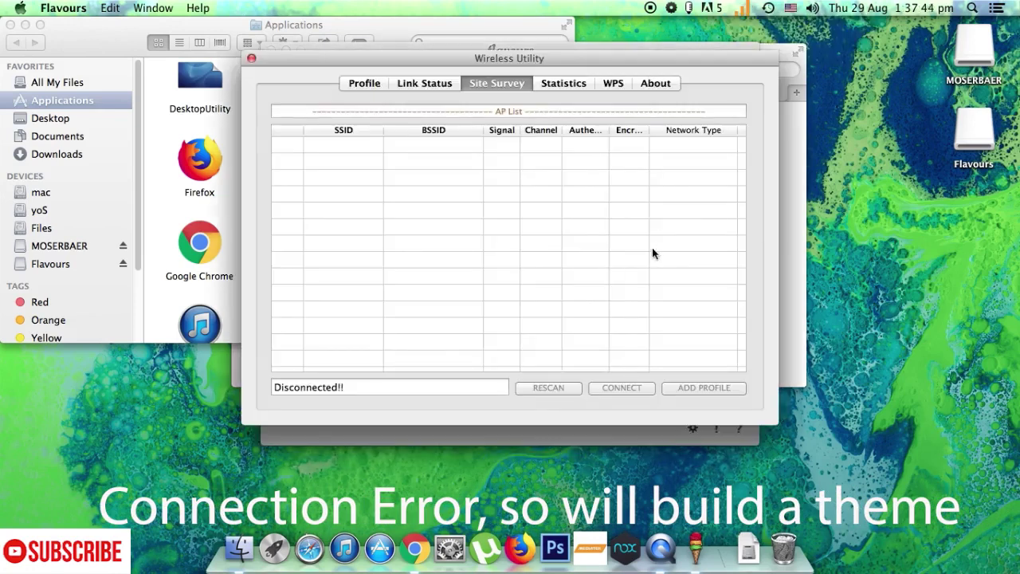
{"action": "left_click_drag", "start_coordinate": [468, 62], "coordinate": [733, 257]}
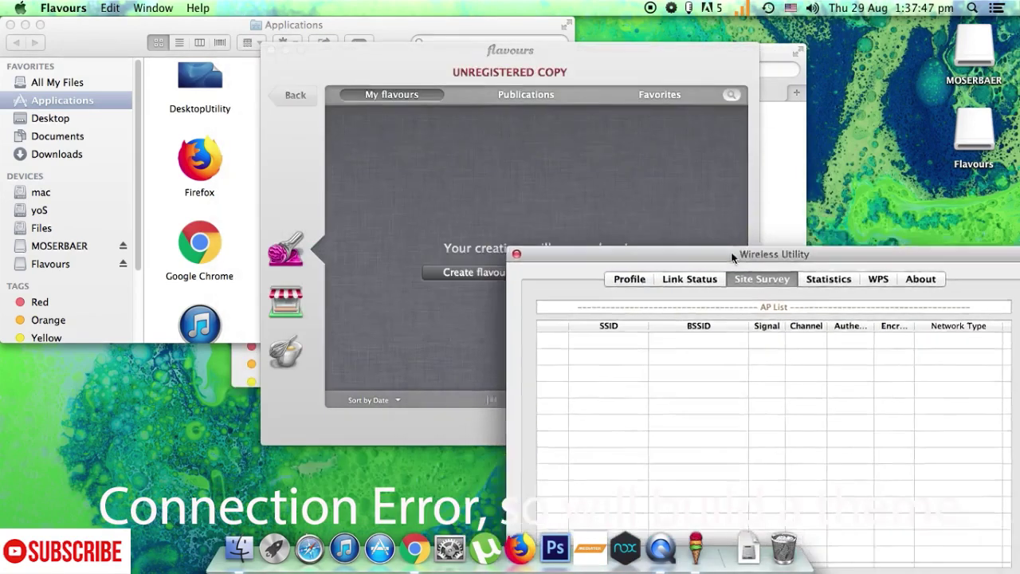
{"action": "left_click_drag", "start_coordinate": [444, 86], "coordinate": [166, 84]}
{"action": "left_click_drag", "start_coordinate": [552, 253], "coordinate": [549, 121]}
Connect to the XT1562 9330 wireless network, entering its WPA pre-shared key
{"action": "left_click", "coordinate": [658, 206]}
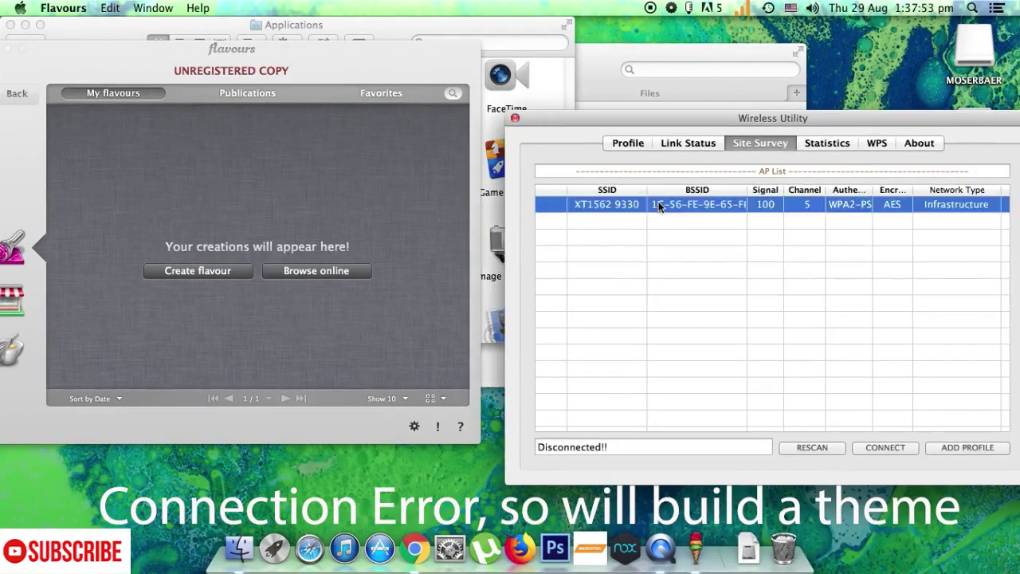
{"action": "left_click", "coordinate": [886, 447]}
{"action": "type", "text": "•••••"}
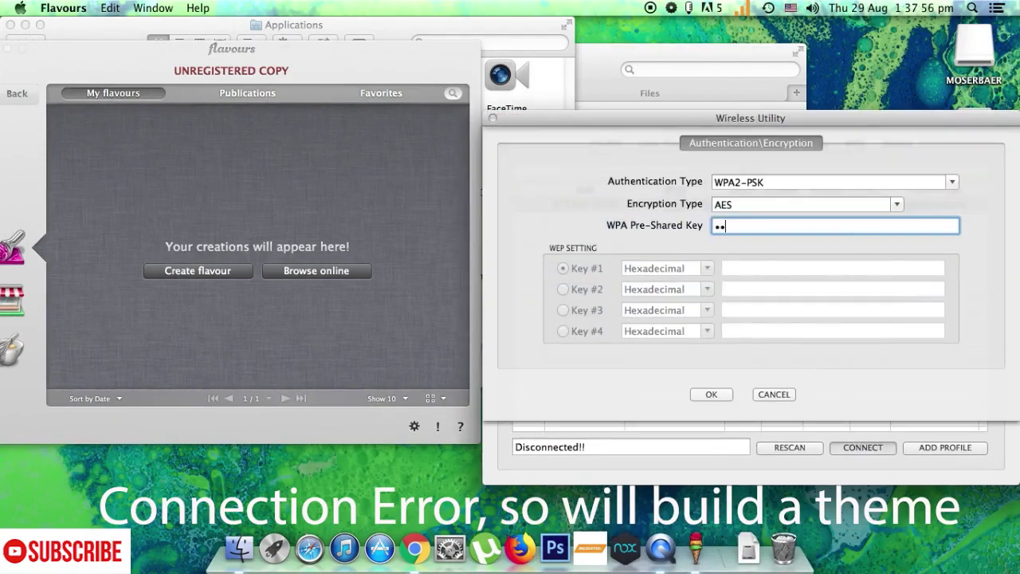
{"action": "left_click", "coordinate": [727, 396]}
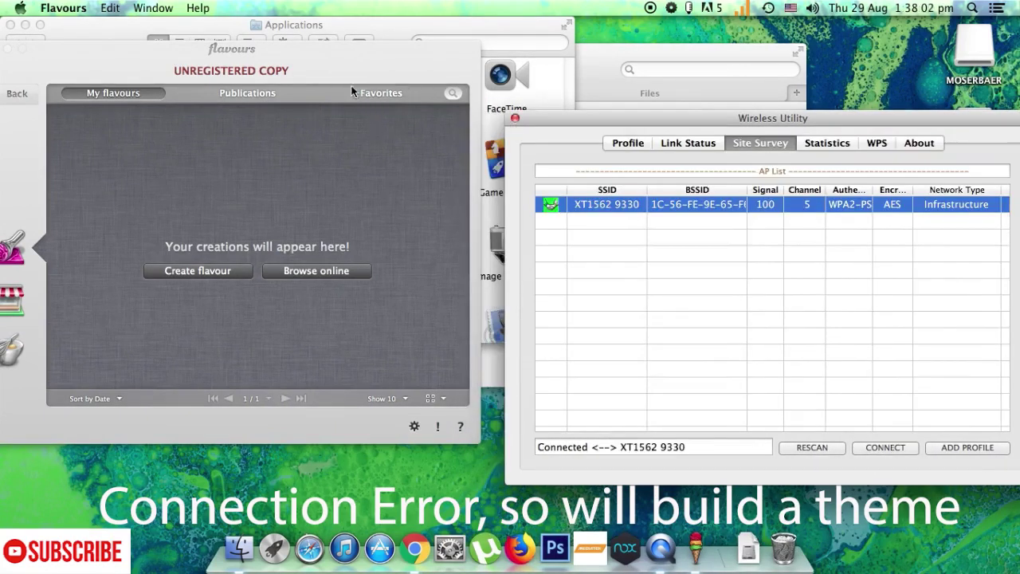
Reposition the Flavours window and try to browse the online flavours
{"action": "left_click_drag", "start_coordinate": [350, 86], "coordinate": [502, 97]}
{"action": "left_click", "coordinate": [447, 283]}
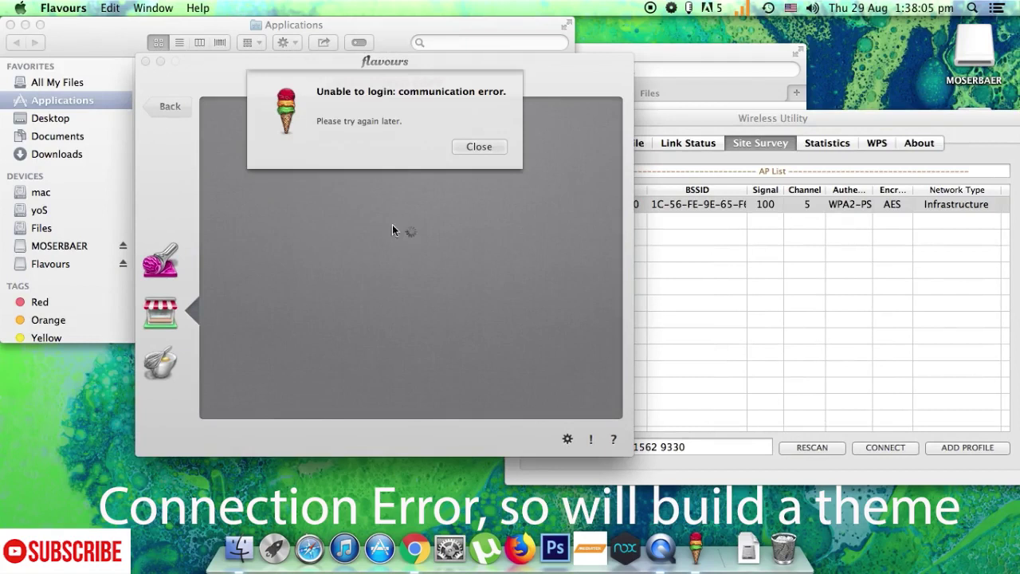
{"action": "left_click", "coordinate": [479, 147]}
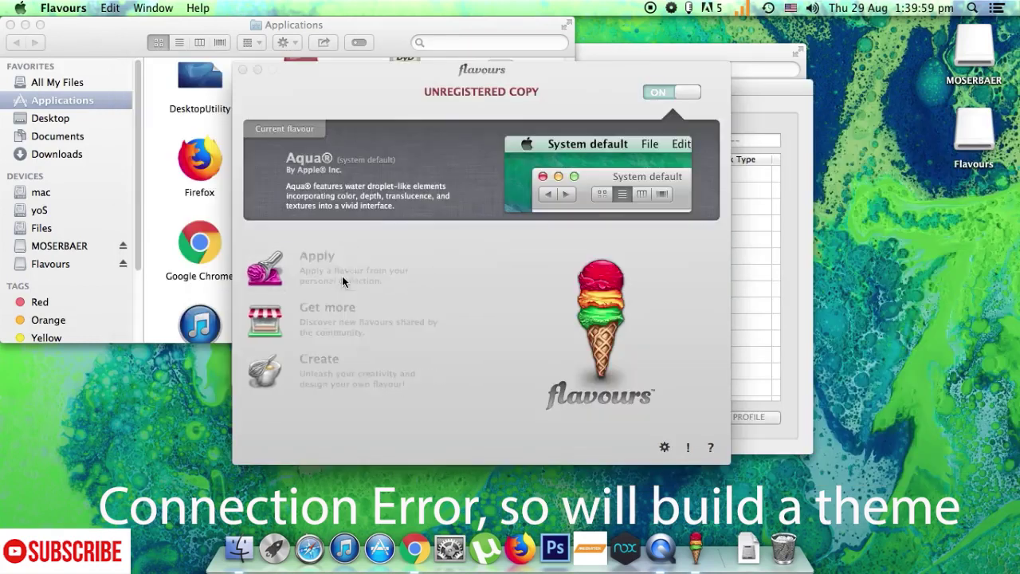
Open the flavour creation section, preview an Aqua-like flavour's Info and UI Styles, and cancel it
{"action": "left_click", "coordinate": [342, 279]}
{"action": "left_click", "coordinate": [494, 293]}
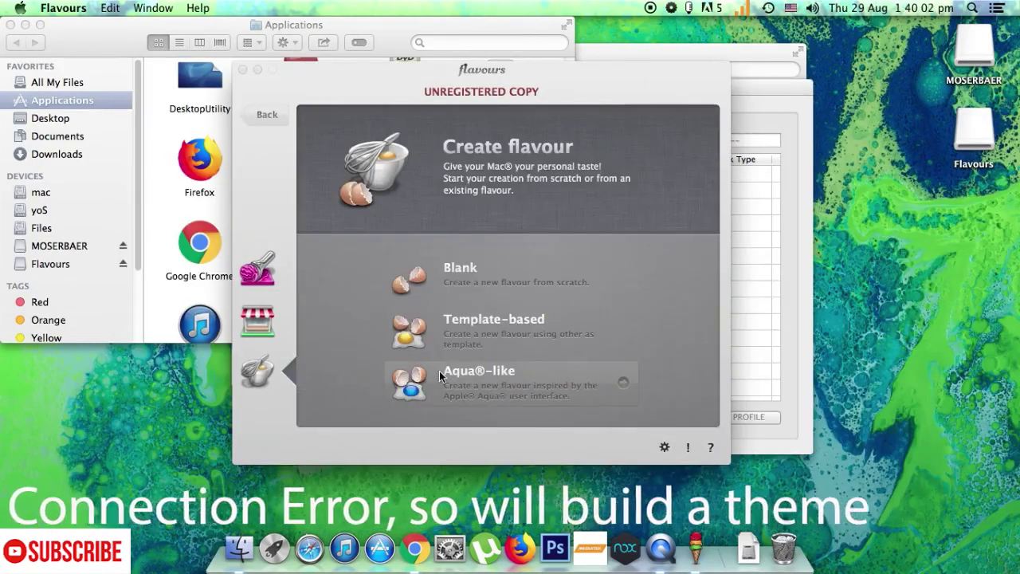
{"action": "left_click", "coordinate": [545, 386]}
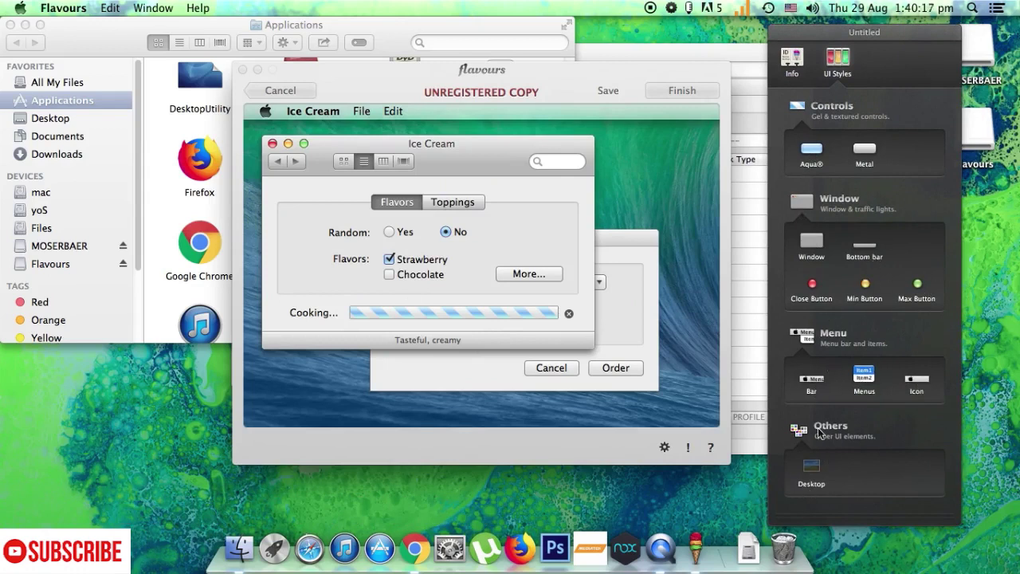
{"action": "left_click", "coordinate": [793, 60]}
{"action": "left_click", "coordinate": [839, 60]}
{"action": "left_click", "coordinate": [279, 91]}
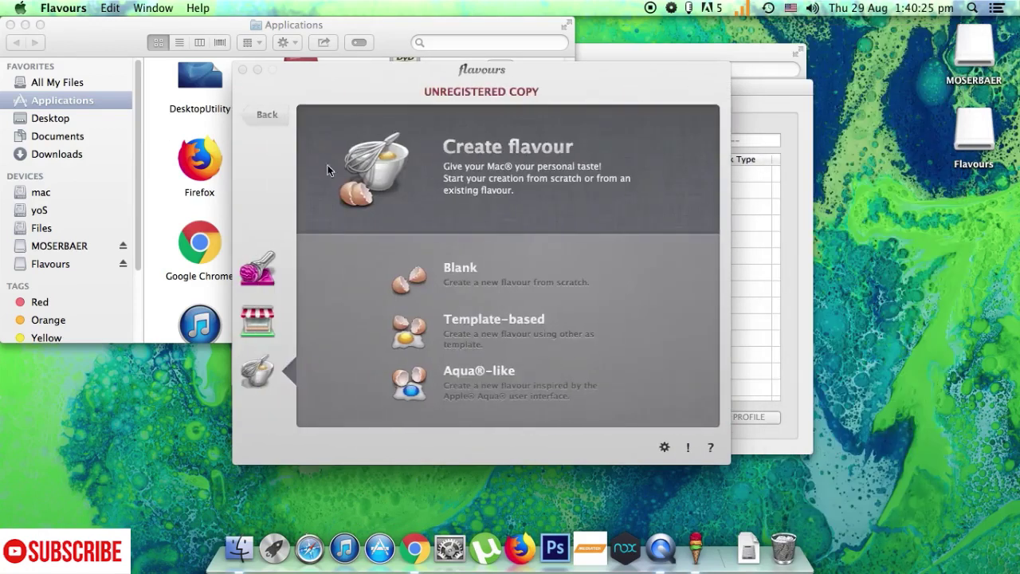
{"action": "left_click", "coordinate": [481, 333]}
{"action": "left_click", "coordinate": [414, 286]}
{"action": "left_click", "coordinate": [389, 315]}
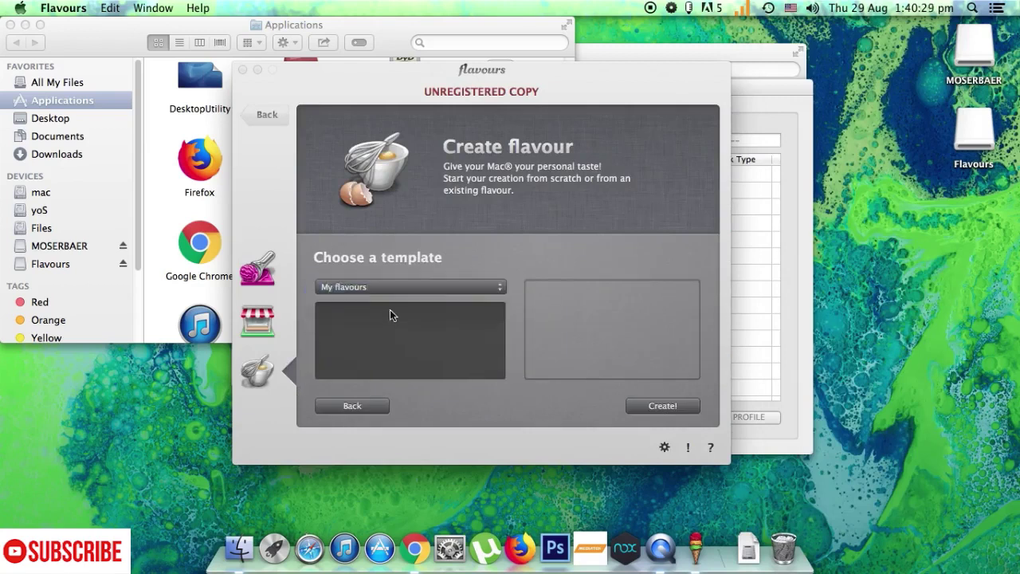
{"action": "left_click", "coordinate": [658, 406]}
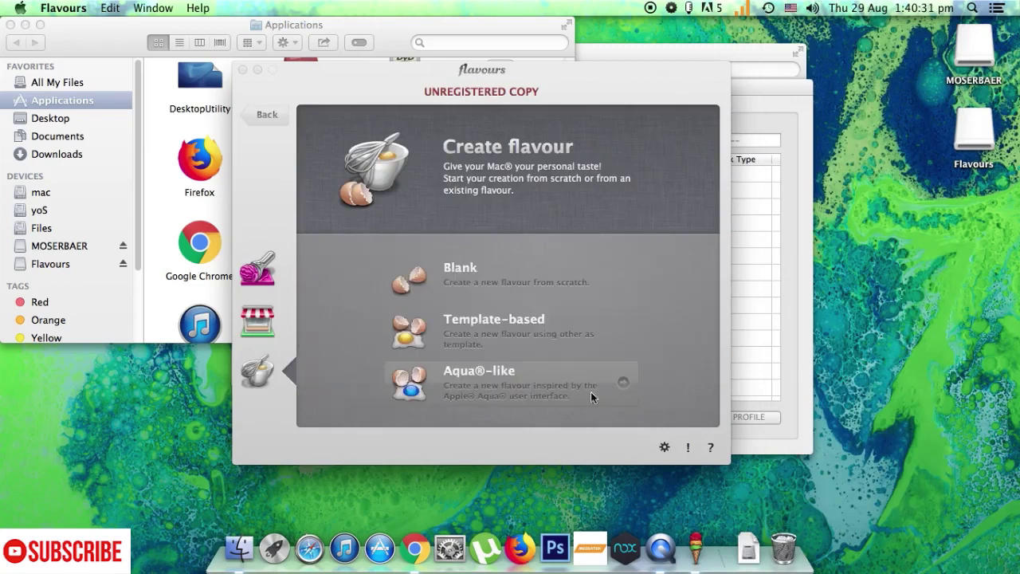
Create a new blank flavour and try out the Ice Cream preview's window and menus
{"action": "left_click", "coordinate": [479, 279]}
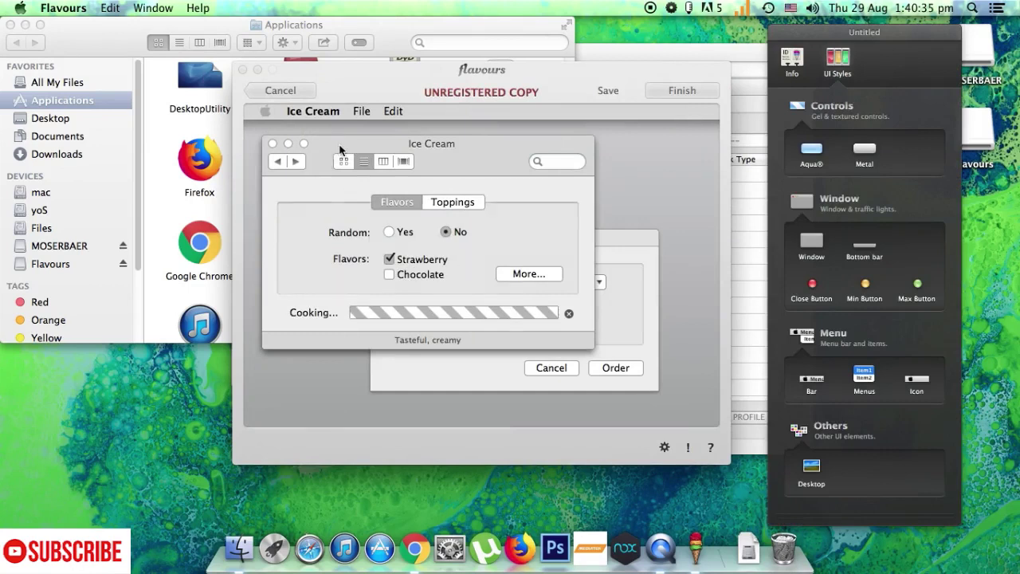
{"action": "mouse_move", "coordinate": [333, 141]}
{"action": "left_mouse_down"}
{"action": "mouse_move", "coordinate": [381, 160]}
{"action": "mouse_move", "coordinate": [312, 139]}
{"action": "mouse_move", "coordinate": [336, 146]}
{"action": "left_mouse_up"}
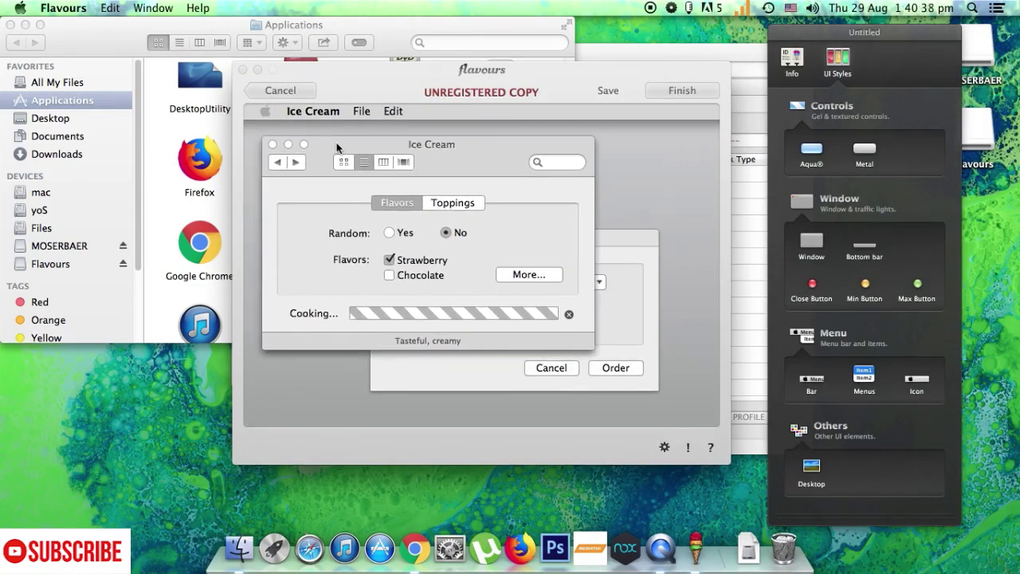
{"action": "left_click", "coordinate": [367, 108]}
{"action": "left_click", "coordinate": [365, 111]}
{"action": "left_click", "coordinate": [314, 111]}
{"action": "left_click", "coordinate": [270, 113]}
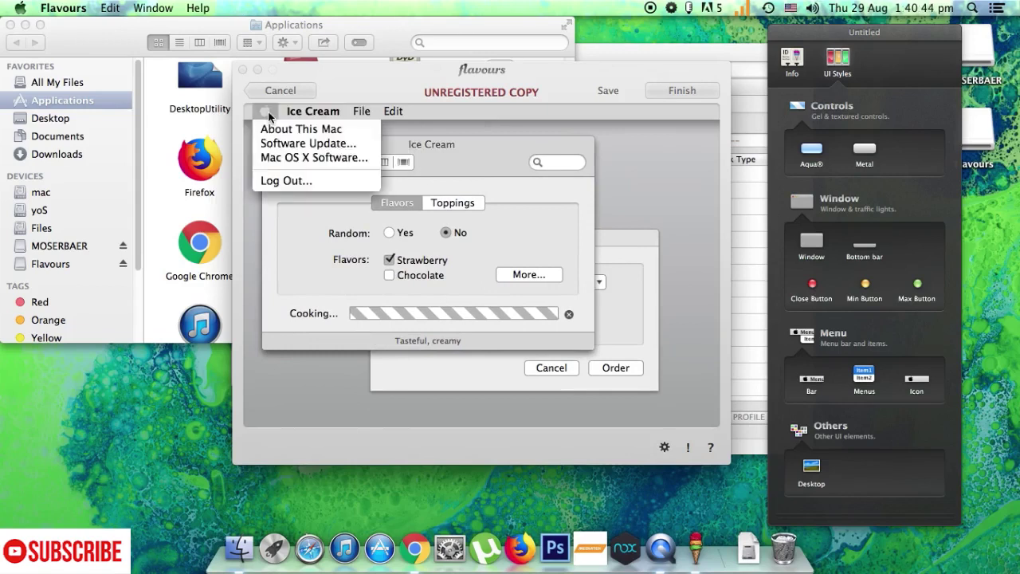
{"action": "left_click", "coordinate": [270, 114]}
{"action": "left_click", "coordinate": [394, 111]}
{"action": "left_click", "coordinate": [401, 114]}
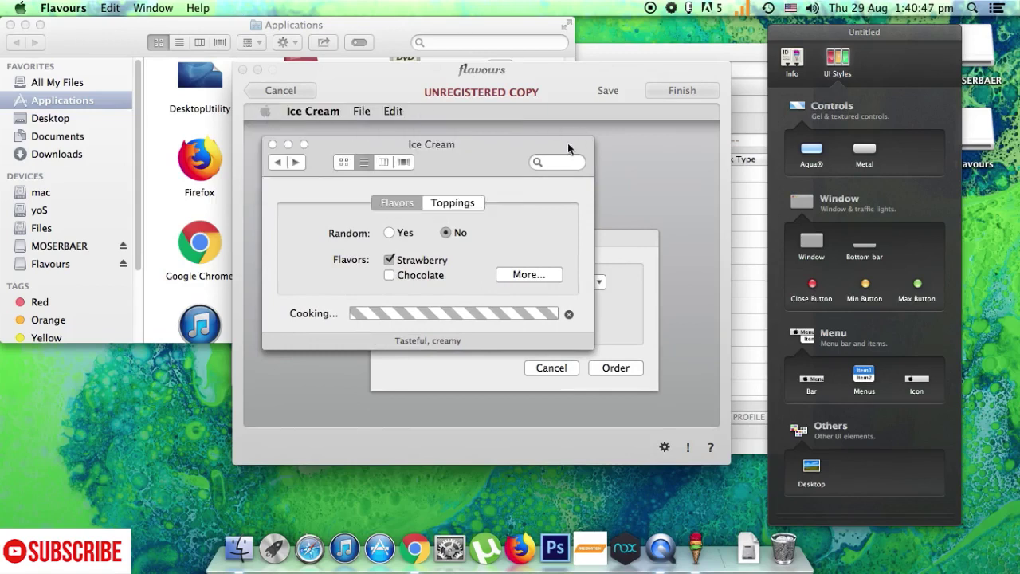
Examine the Metal control style's states, its layer options and the layer types that can be added
{"action": "left_click", "coordinate": [864, 151]}
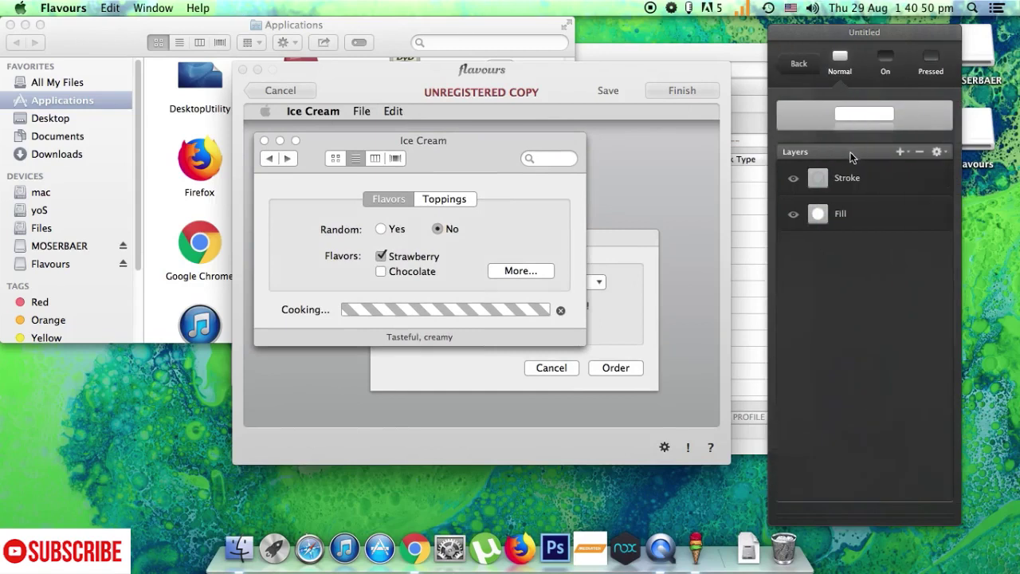
{"action": "left_click", "coordinate": [938, 151]}
{"action": "left_click", "coordinate": [909, 151]}
{"action": "left_click", "coordinate": [901, 152]}
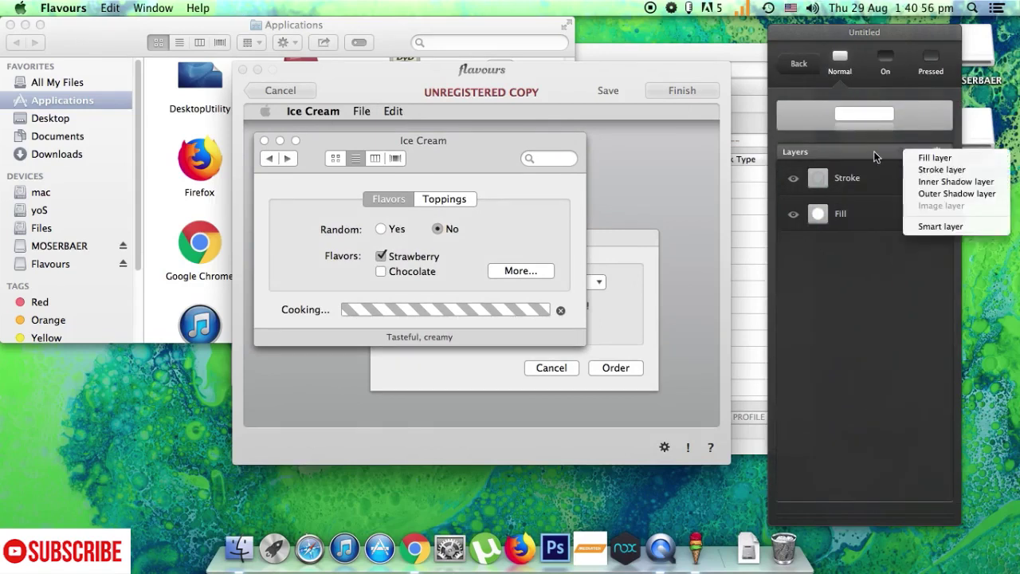
{"action": "left_click", "coordinate": [873, 150]}
{"action": "left_click", "coordinate": [886, 64]}
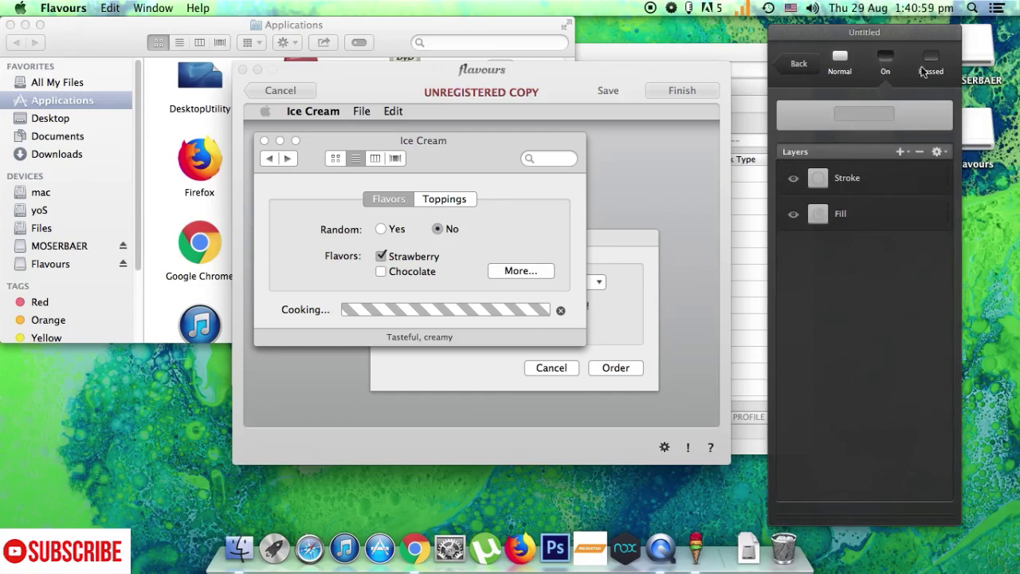
{"action": "left_click", "coordinate": [841, 62]}
{"action": "left_click", "coordinate": [800, 64]}
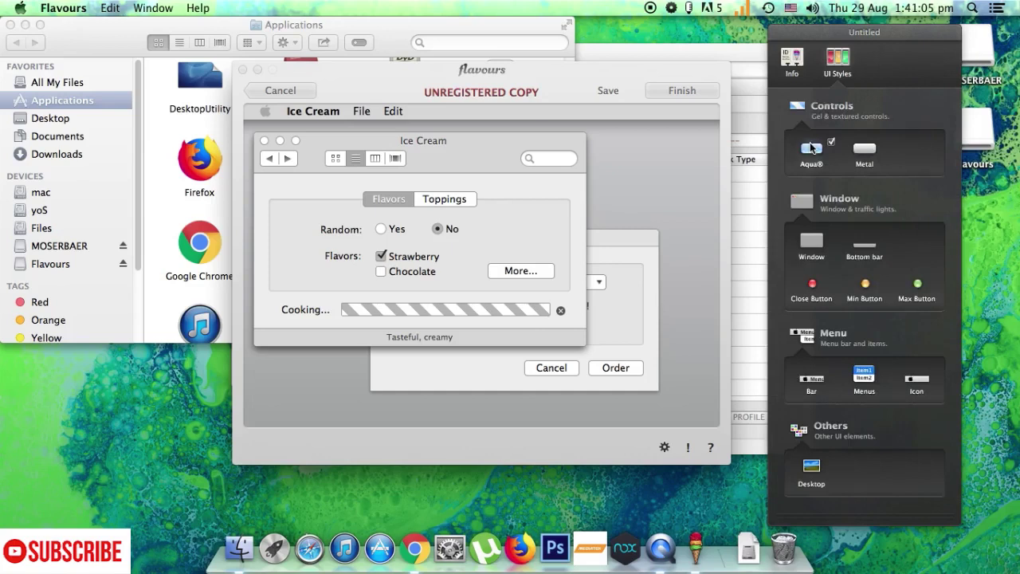
Examine the Aqua control style's Normal, Active and Pressed states
{"action": "left_click", "coordinate": [810, 144]}
{"action": "left_click", "coordinate": [886, 61]}
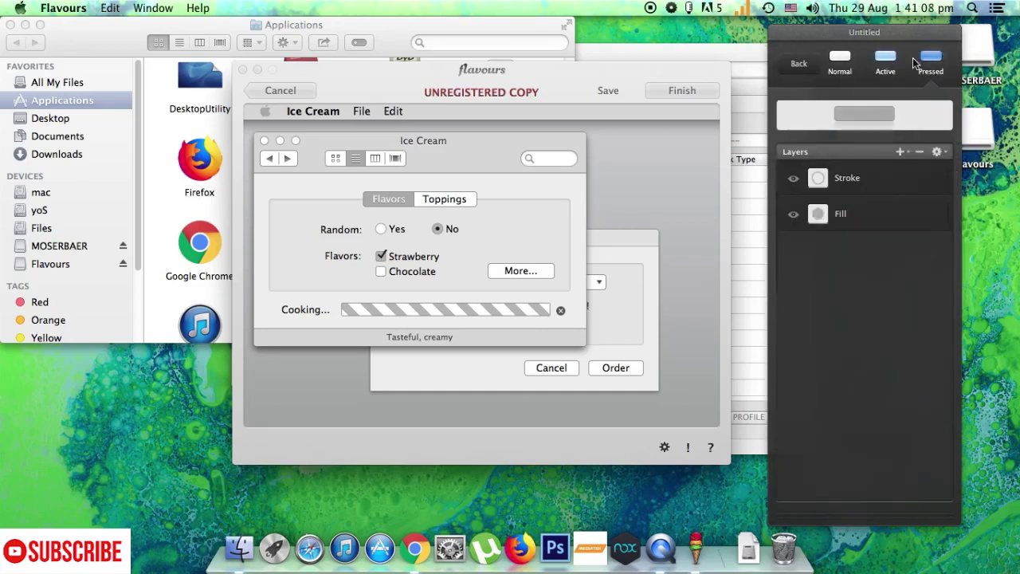
{"action": "left_click", "coordinate": [841, 60]}
{"action": "left_click", "coordinate": [800, 63]}
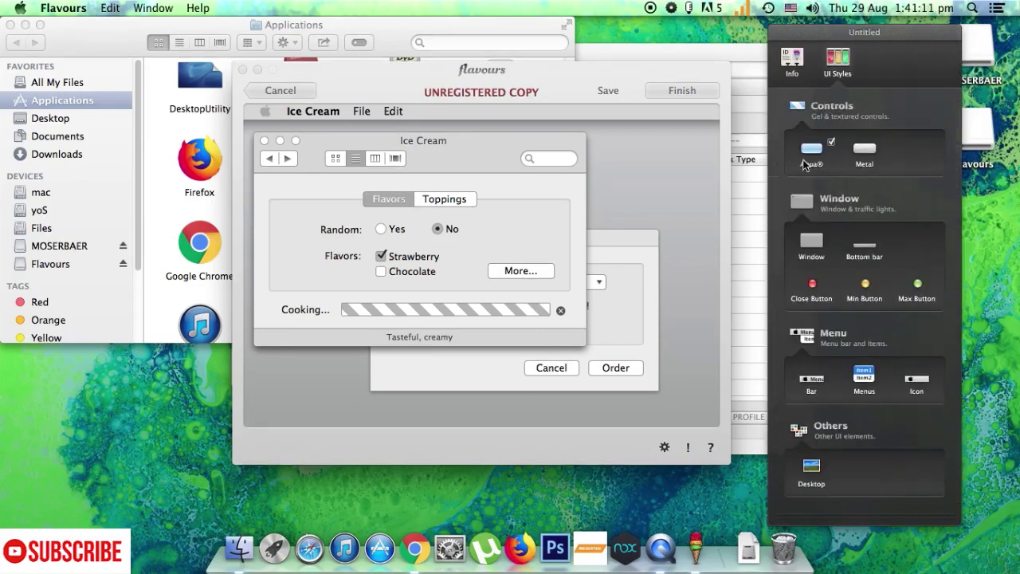
Add a second Fill layer to the Window style's Active state
{"action": "left_click", "coordinate": [812, 241]}
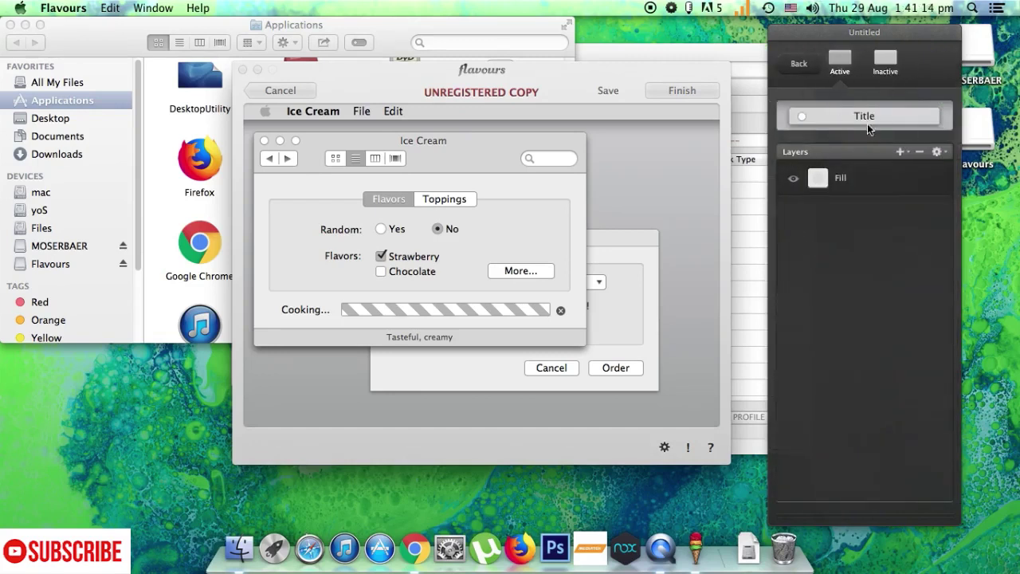
{"action": "left_click", "coordinate": [900, 152]}
{"action": "left_click", "coordinate": [922, 151]}
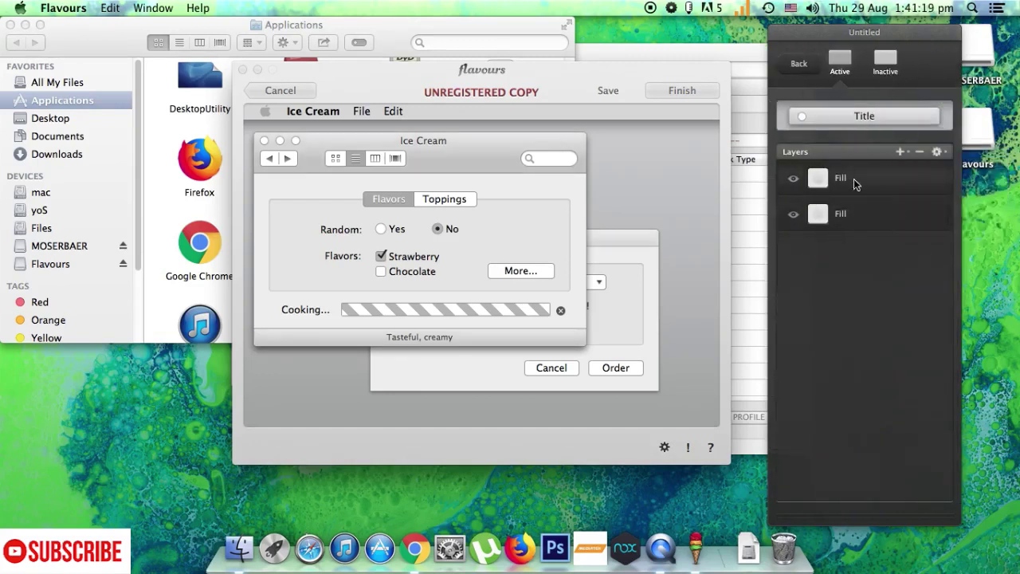
Set the Window style's lower Fill layer to the Gloss fill type with a teal colour
{"action": "left_click", "coordinate": [845, 213]}
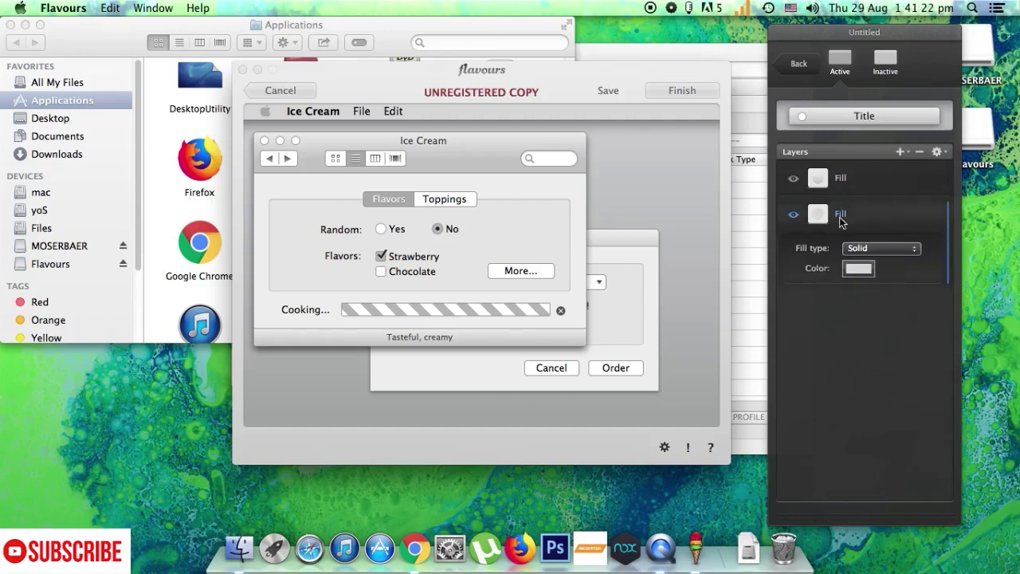
{"action": "left_click", "coordinate": [876, 247]}
{"action": "left_click", "coordinate": [878, 259]}
{"action": "left_click", "coordinate": [872, 268]}
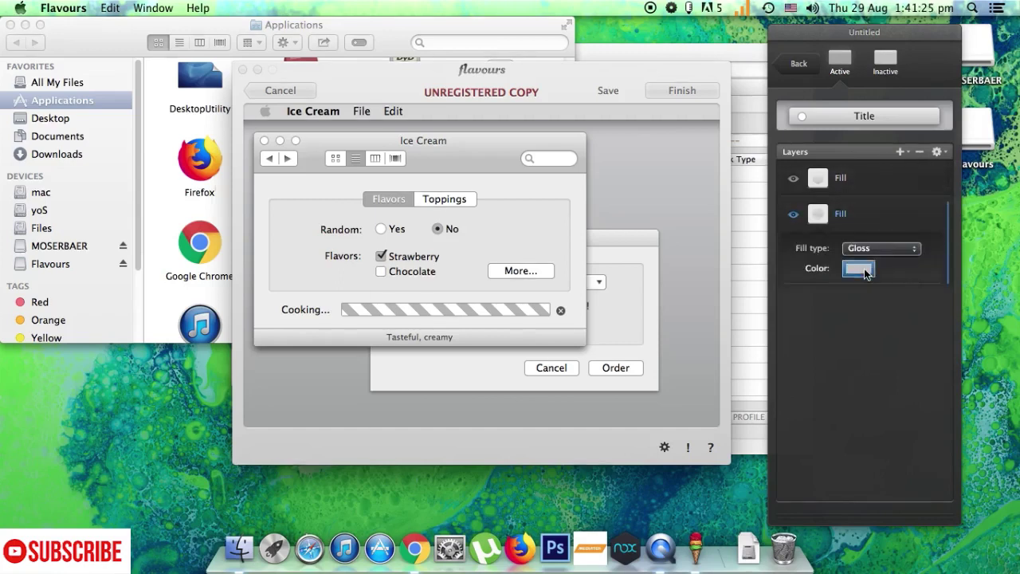
{"action": "left_click", "coordinate": [261, 289]}
{"action": "left_click", "coordinate": [246, 315]}
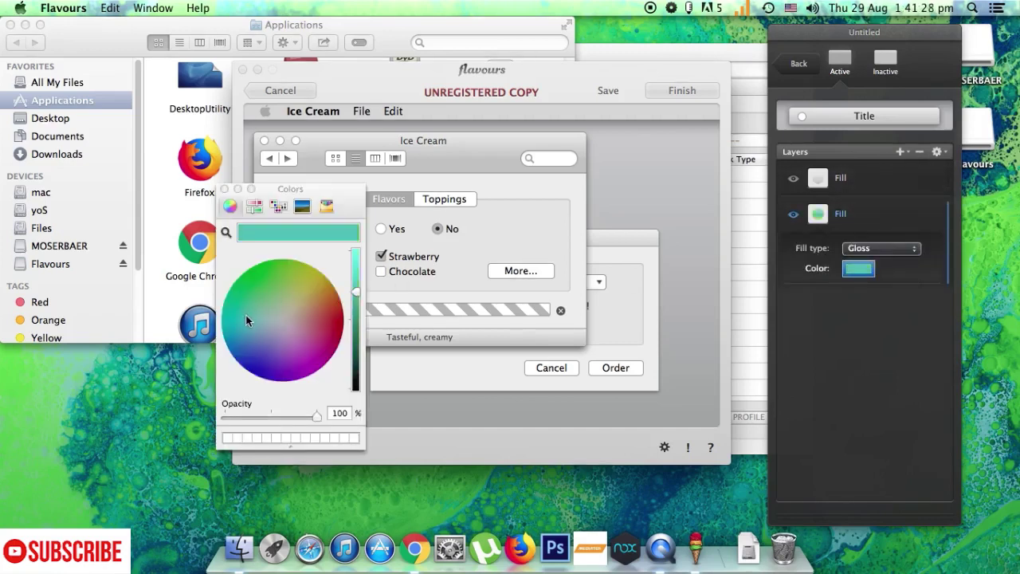
{"action": "left_click", "coordinate": [225, 189]}
Apply the light blue preset to the Window style's upper gradient Fill layer and return to the style list
{"action": "left_click", "coordinate": [843, 185]}
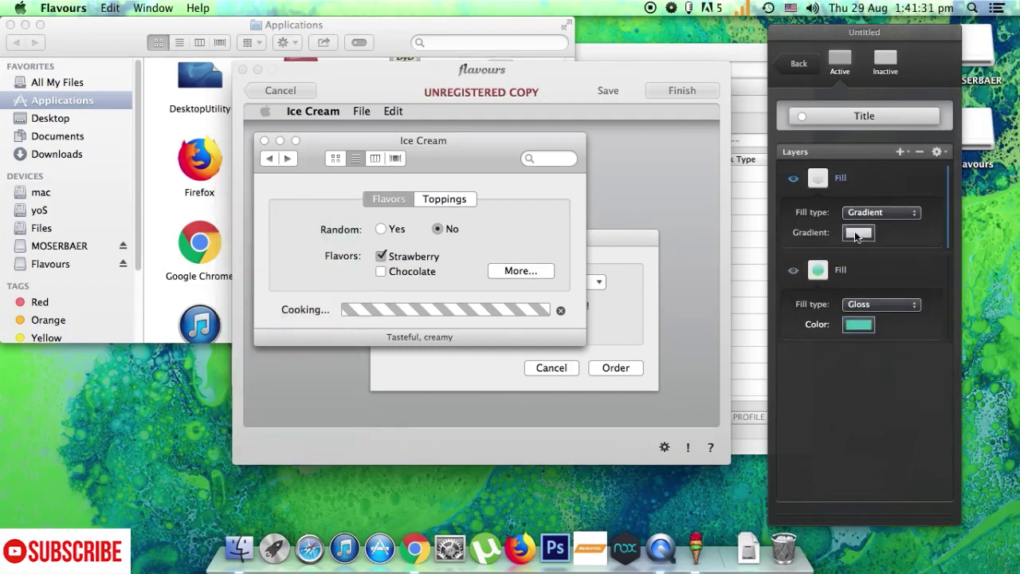
{"action": "left_click", "coordinate": [858, 238]}
{"action": "left_click", "coordinate": [804, 327]}
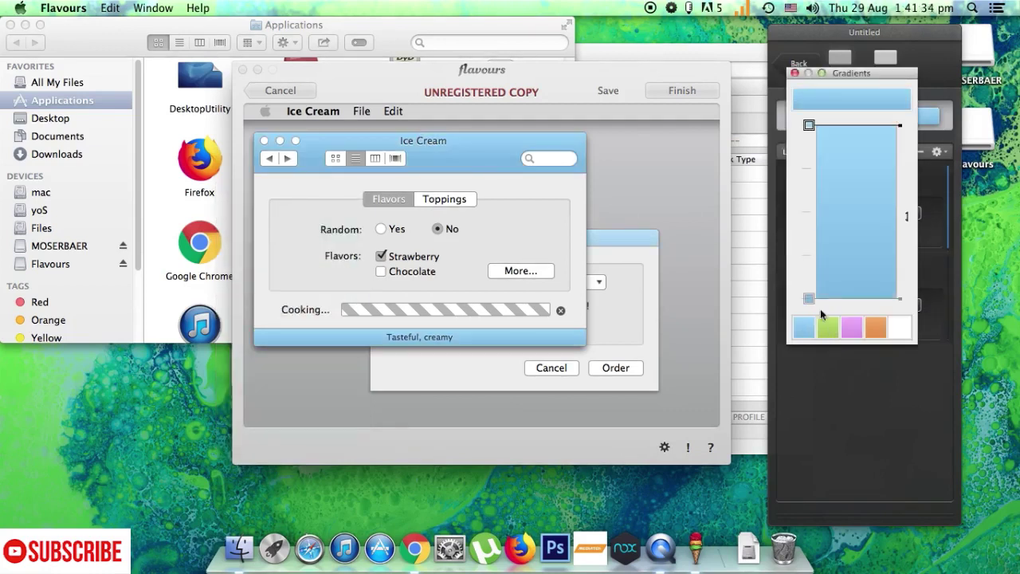
{"action": "left_click", "coordinate": [794, 73]}
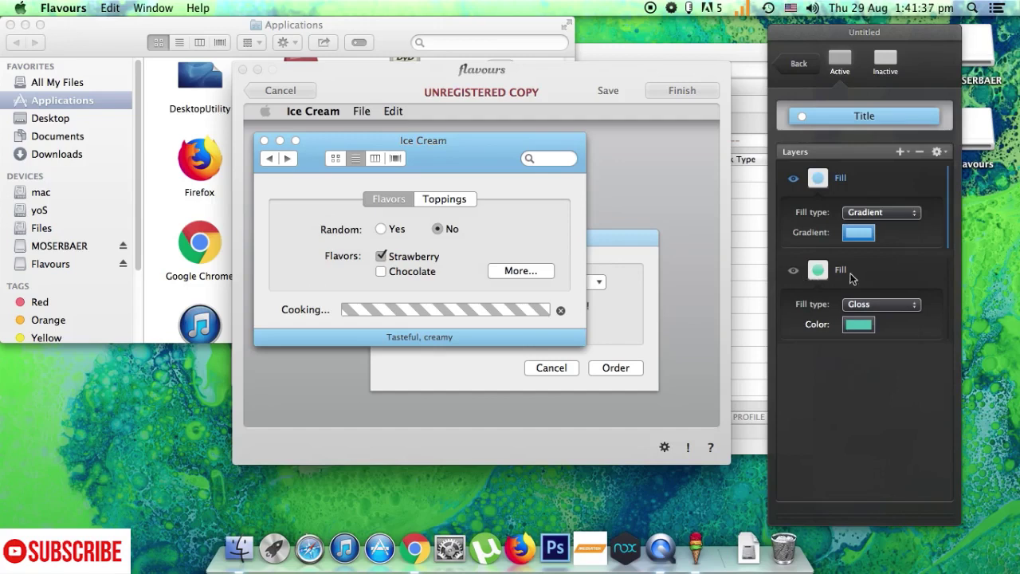
{"action": "left_click", "coordinate": [803, 67]}
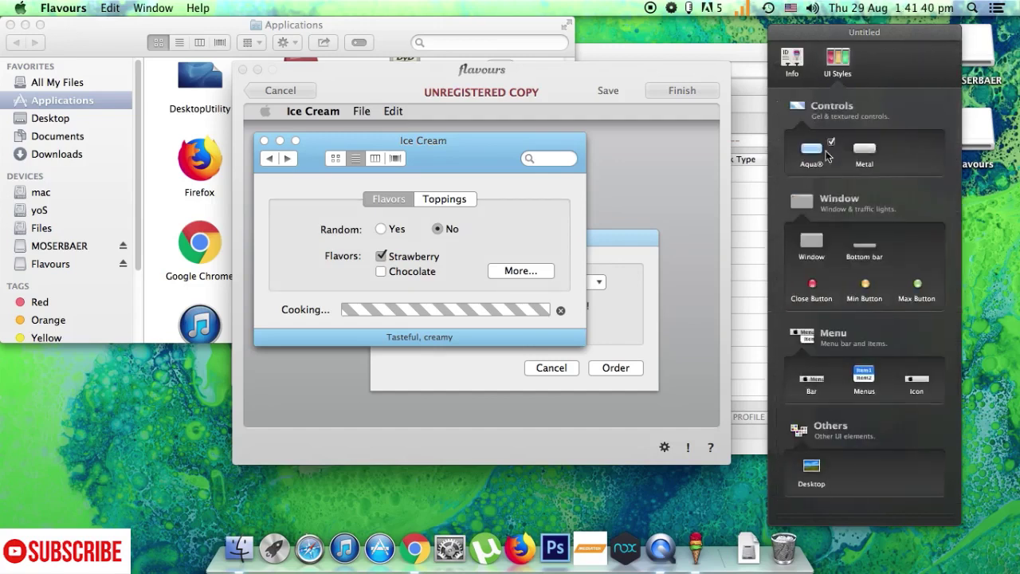
Examine the Smart Layer of the Bottom bar style and the styles it can be linked to
{"action": "left_click", "coordinate": [864, 244]}
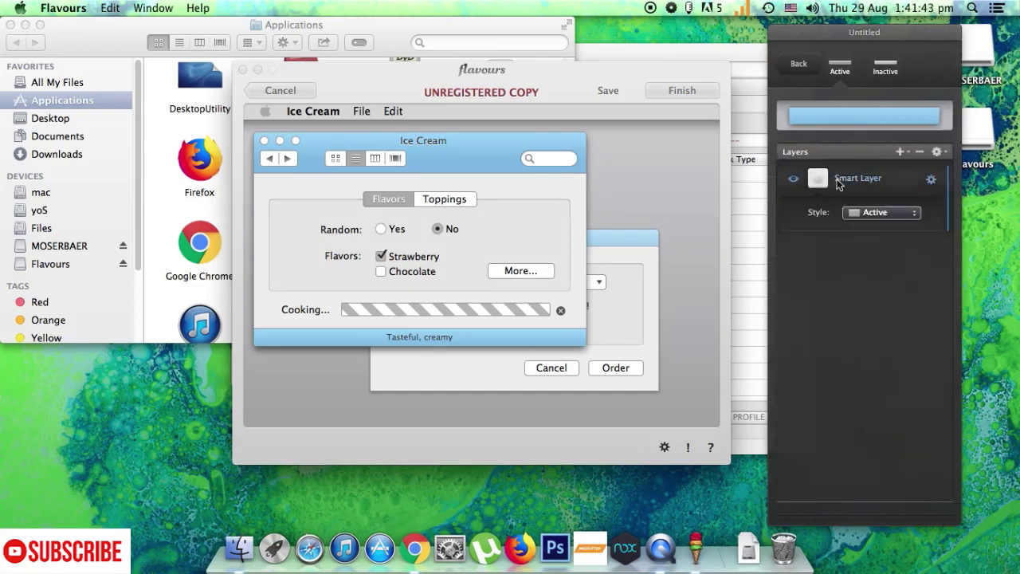
{"action": "left_click", "coordinate": [877, 212]}
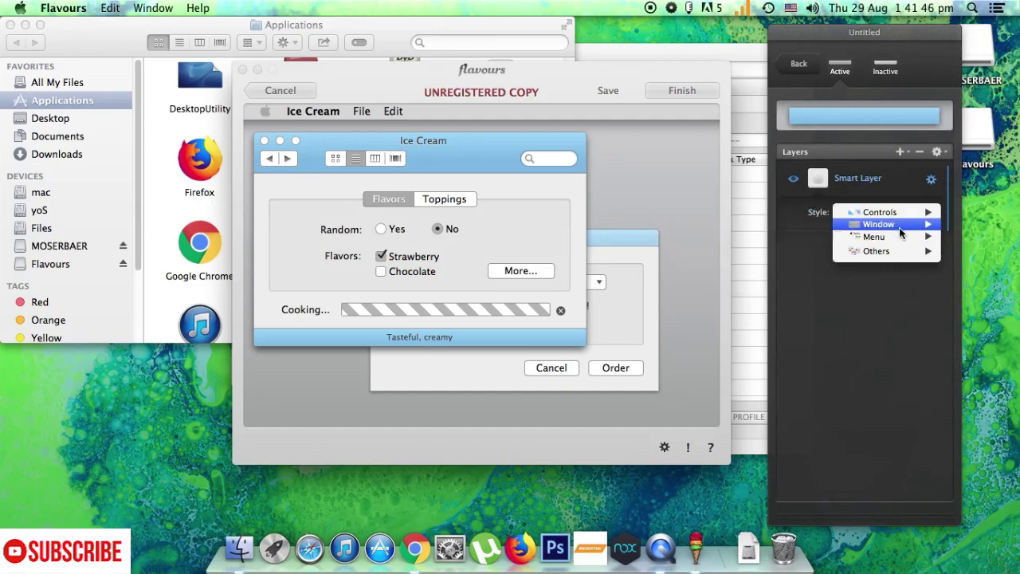
{"action": "mouse_move", "coordinate": [876, 212]}
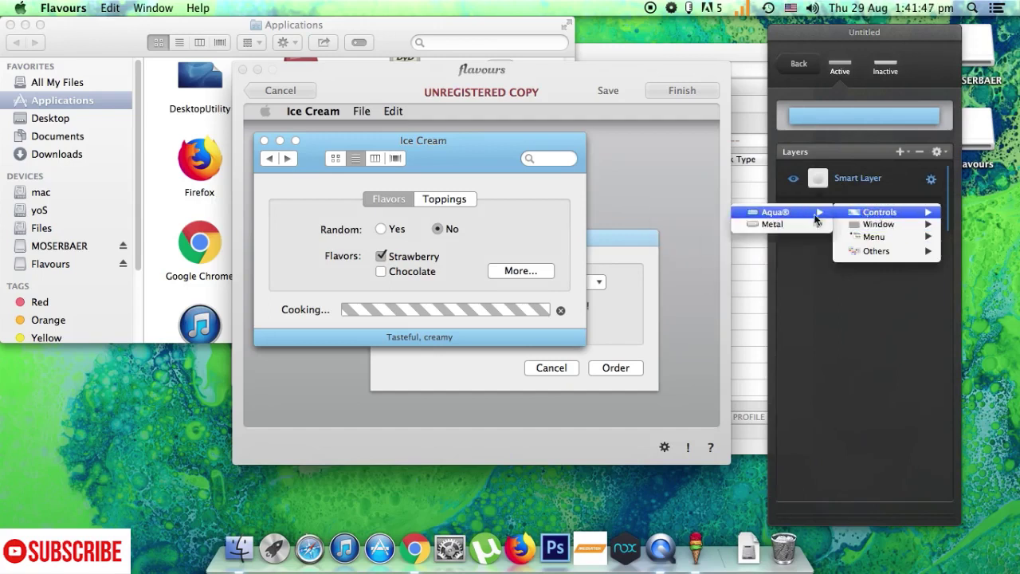
{"action": "left_click", "coordinate": [934, 185]}
{"action": "left_click", "coordinate": [933, 182]}
{"action": "left_click", "coordinate": [931, 180]}
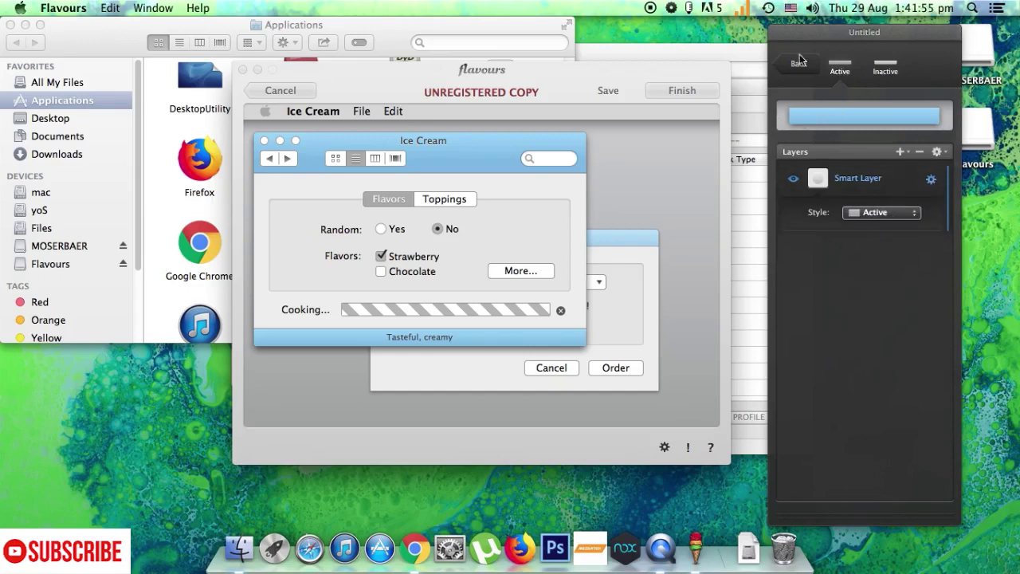
{"action": "left_click", "coordinate": [798, 63]}
Try sizes 20 and 39 for the menu bar's Apple icon, and set its size to 30
{"action": "left_click", "coordinate": [875, 388]}
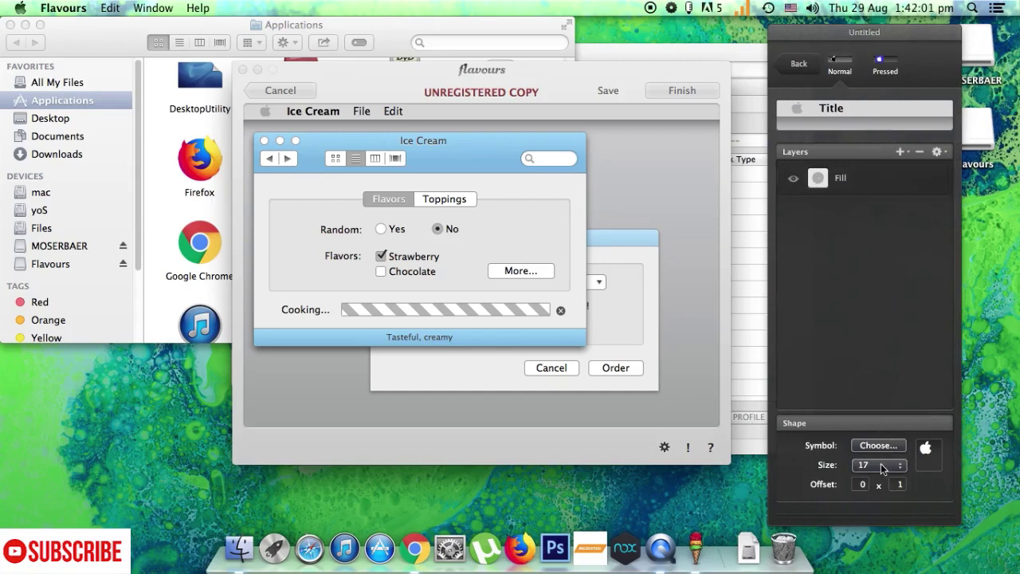
{"action": "left_click", "coordinate": [881, 463]}
{"action": "left_click", "coordinate": [867, 496]}
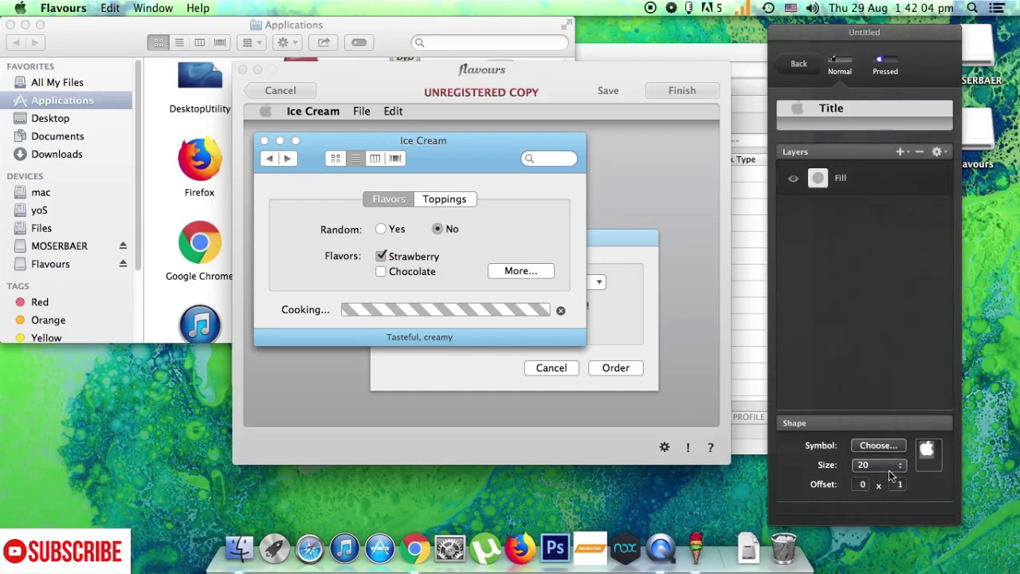
{"action": "left_click", "coordinate": [890, 469]}
{"action": "left_click", "coordinate": [871, 499]}
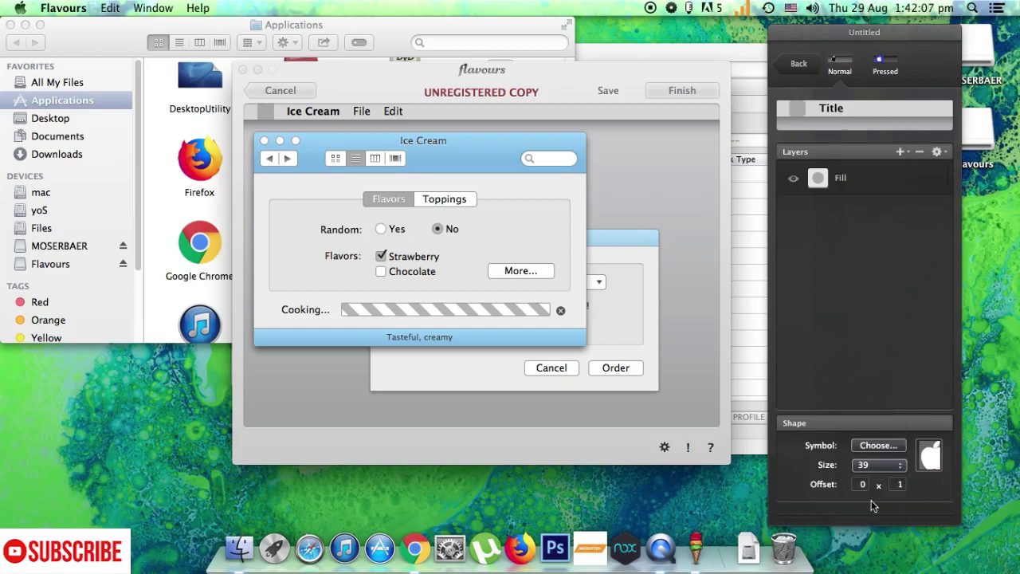
{"action": "left_click", "coordinate": [876, 466]}
{"action": "left_click", "coordinate": [876, 393]}
{"action": "left_click", "coordinate": [880, 466]}
{"action": "left_click", "coordinate": [869, 430]}
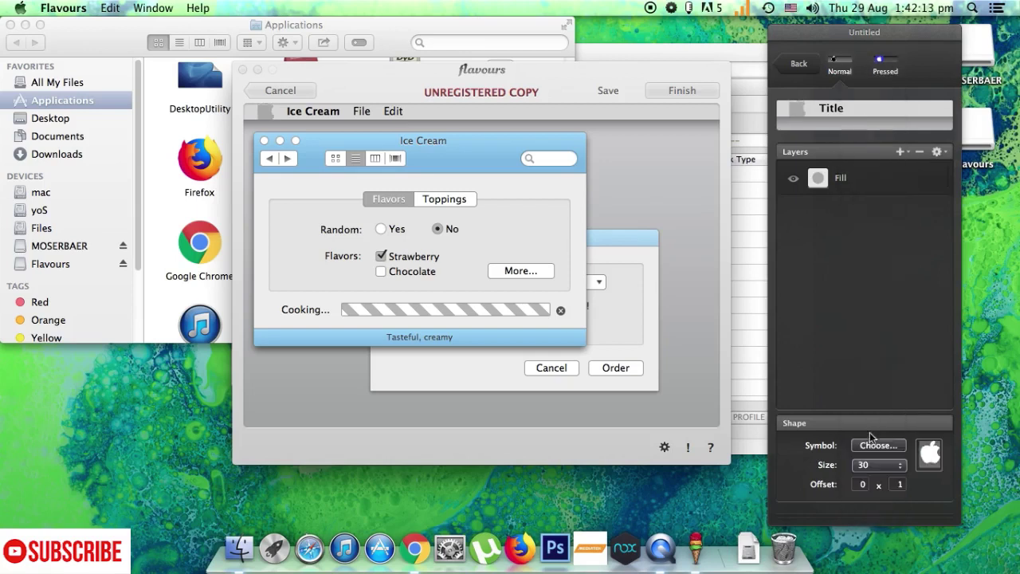
Change the menu Bar style's Fill layer to a solid turquoise colour and return to the style list
{"action": "left_click", "coordinate": [806, 65]}
{"action": "left_click", "coordinate": [816, 380]}
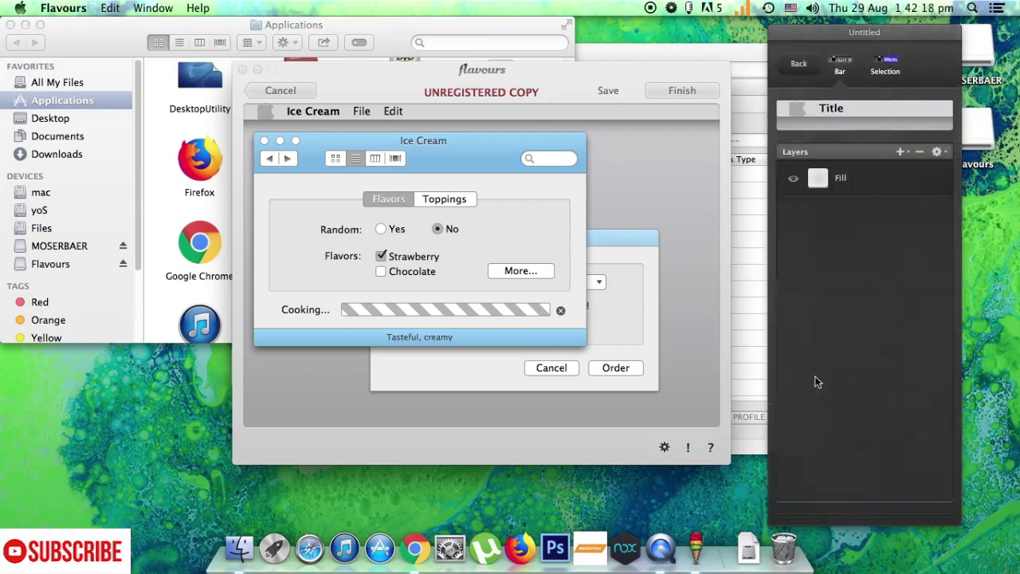
{"action": "left_click", "coordinate": [848, 178]}
{"action": "left_click", "coordinate": [859, 232]}
{"action": "left_click", "coordinate": [237, 316]}
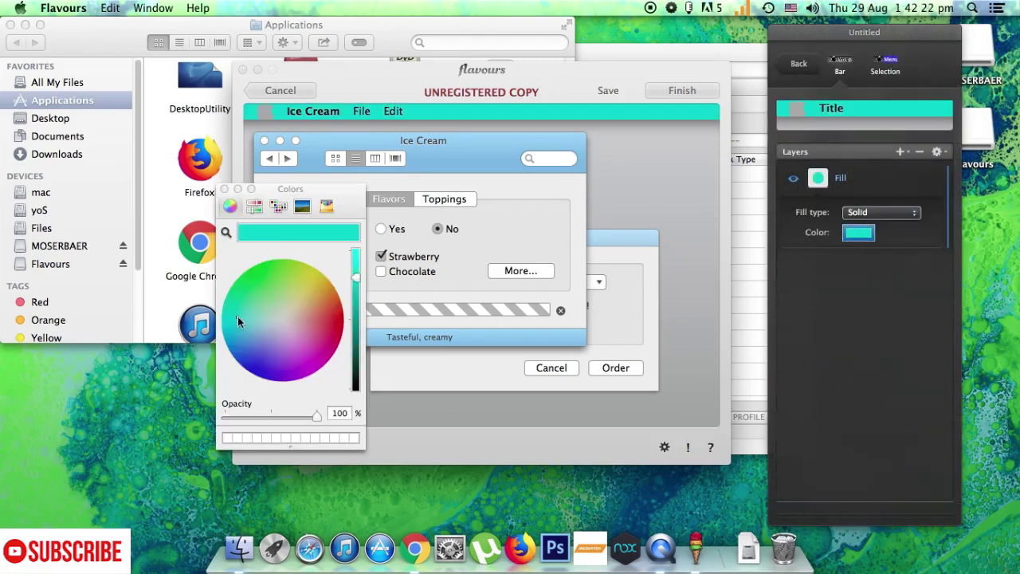
{"action": "left_click", "coordinate": [225, 189]}
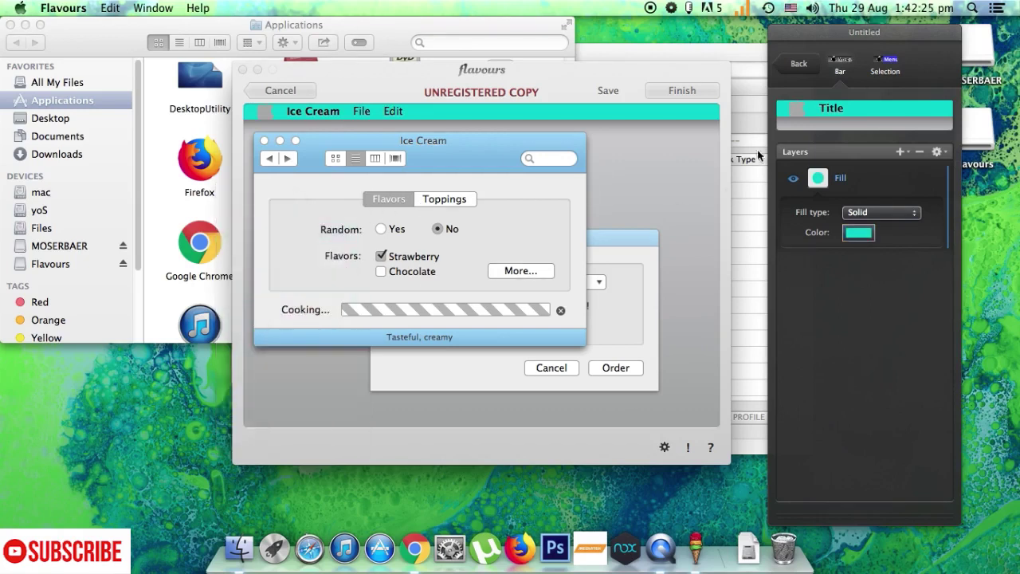
{"action": "left_click", "coordinate": [801, 66]}
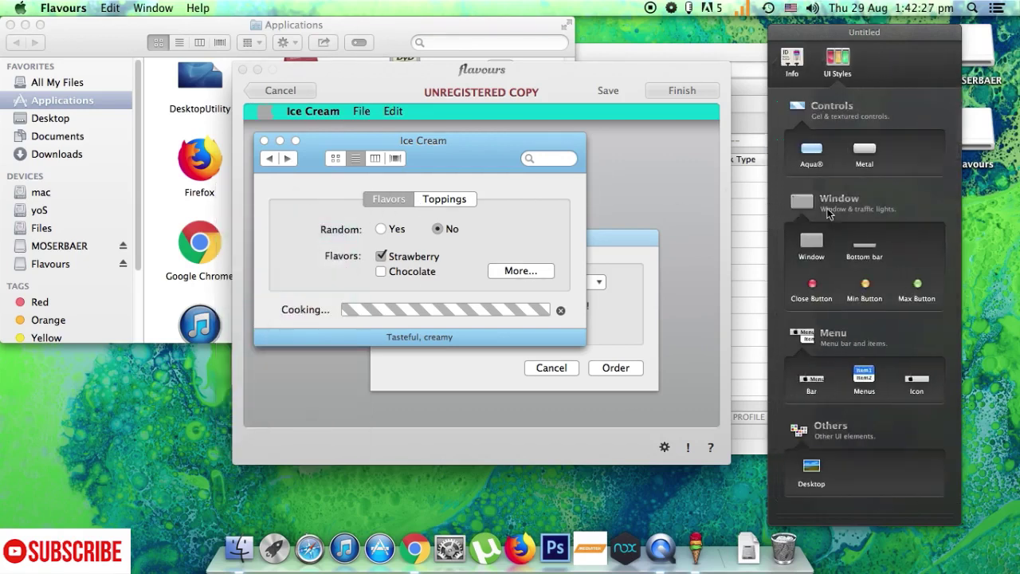
Set the size of the menu bar's Apple icon to 25
{"action": "left_click", "coordinate": [923, 386]}
{"action": "left_click", "coordinate": [890, 468]}
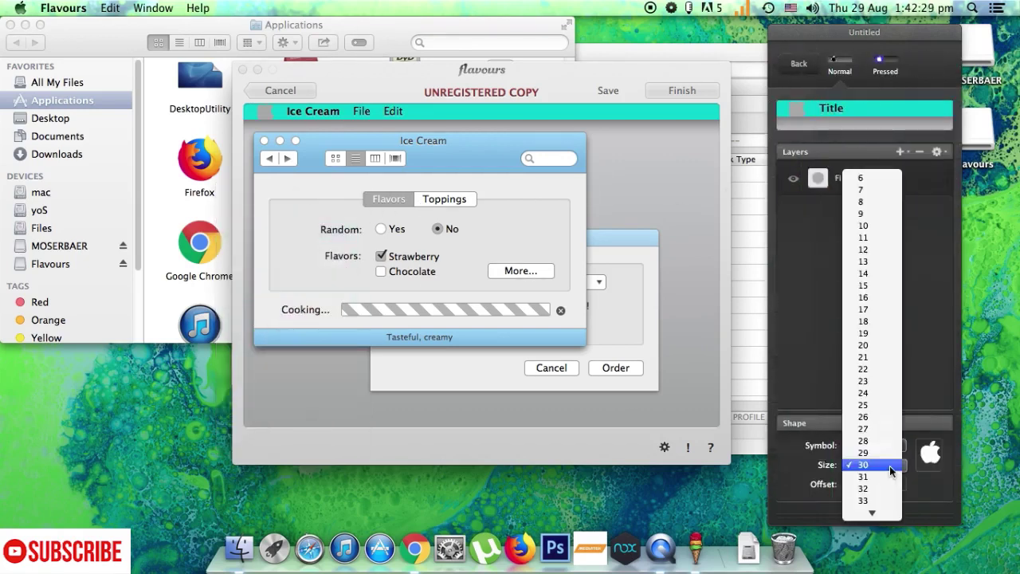
{"action": "left_click", "coordinate": [877, 405]}
{"action": "left_click", "coordinate": [801, 65]}
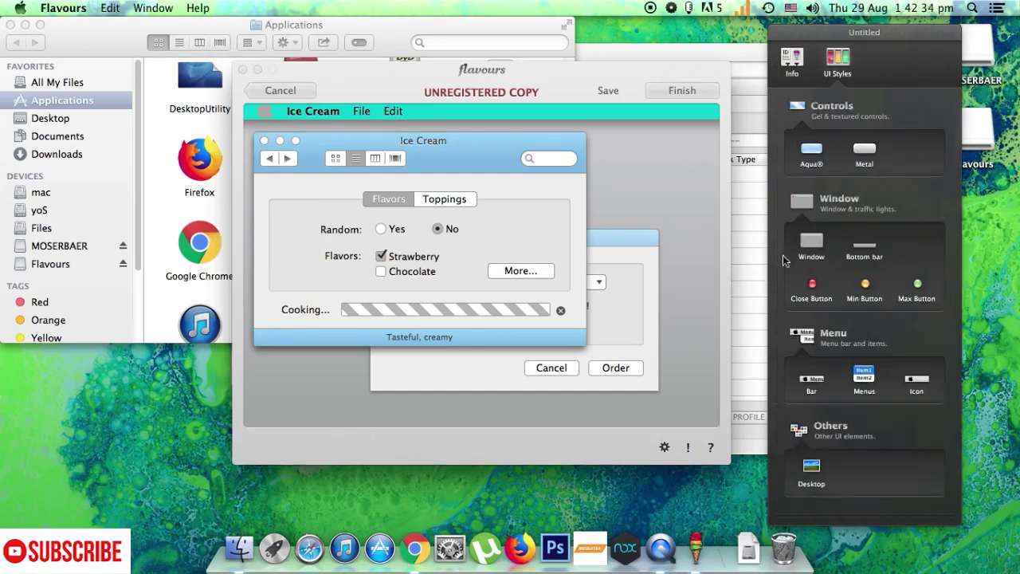
Give the Menus style's Fill layer a solid pale turquoise colour for the normal menu state
{"action": "left_click", "coordinate": [863, 385]}
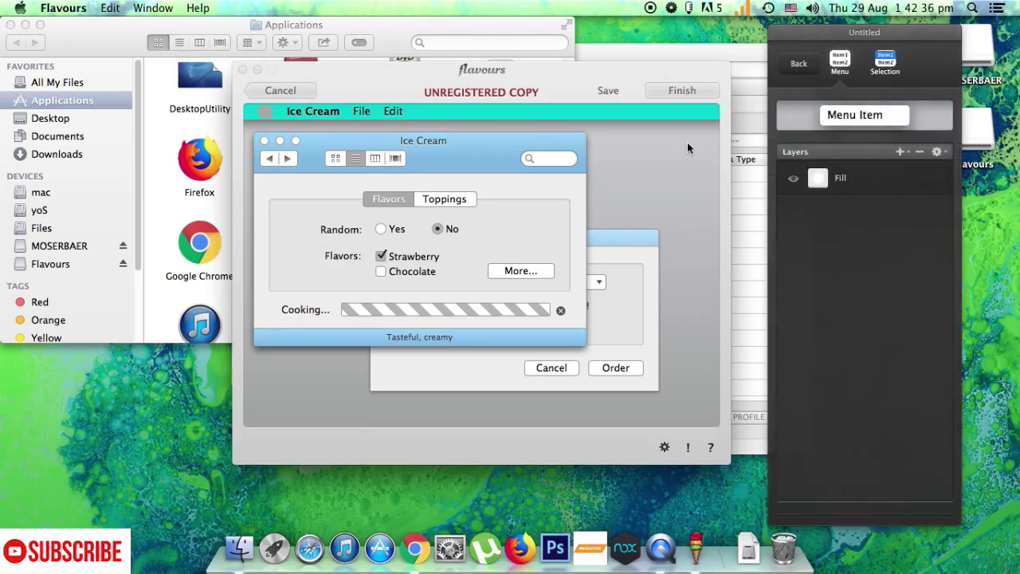
{"action": "left_click", "coordinate": [840, 178]}
{"action": "left_click", "coordinate": [858, 231]}
{"action": "left_click", "coordinate": [253, 322]}
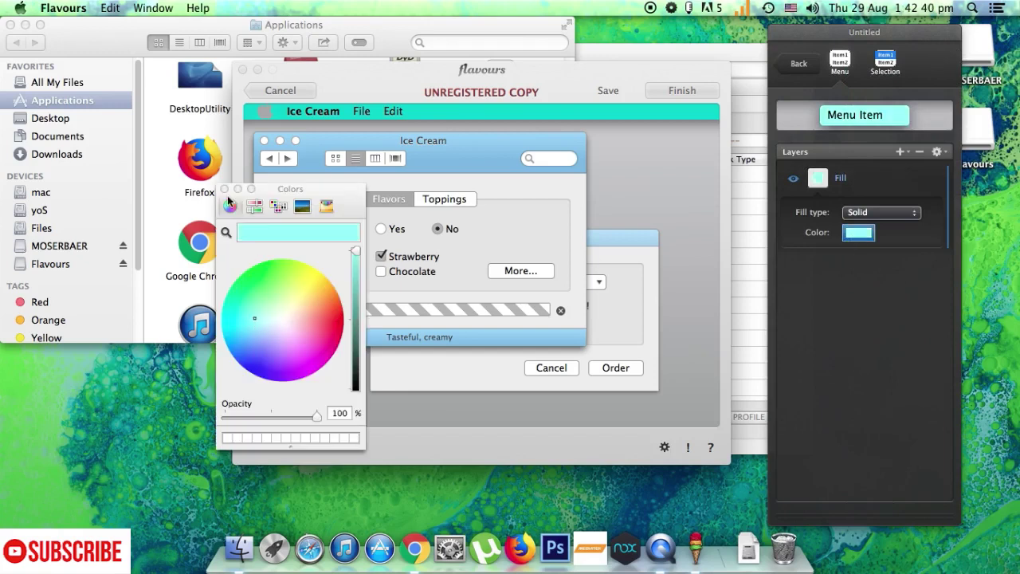
{"action": "left_click", "coordinate": [226, 188]}
{"action": "left_click", "coordinate": [798, 64]}
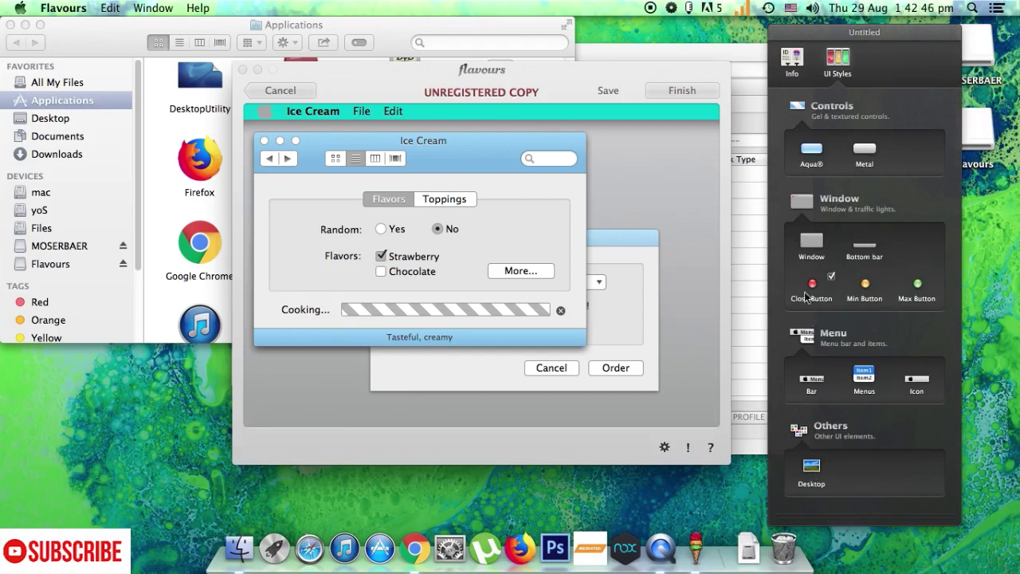
Colour the Fill layer of the Close Button's Inactive state solid light red
{"action": "left_click", "coordinate": [819, 298]}
{"action": "left_click", "coordinate": [837, 178]}
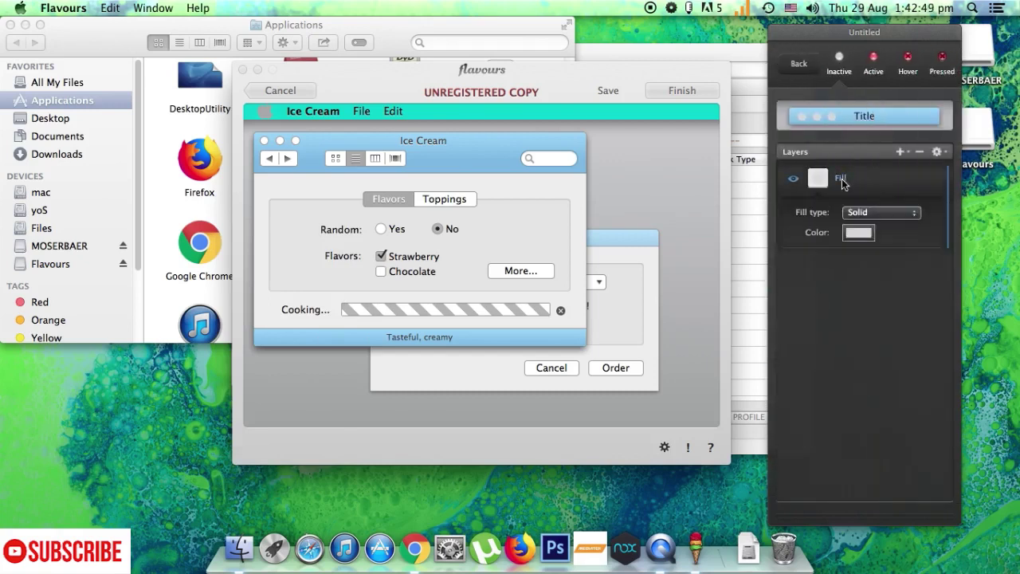
{"action": "left_click", "coordinate": [854, 233]}
{"action": "left_click", "coordinate": [320, 314]}
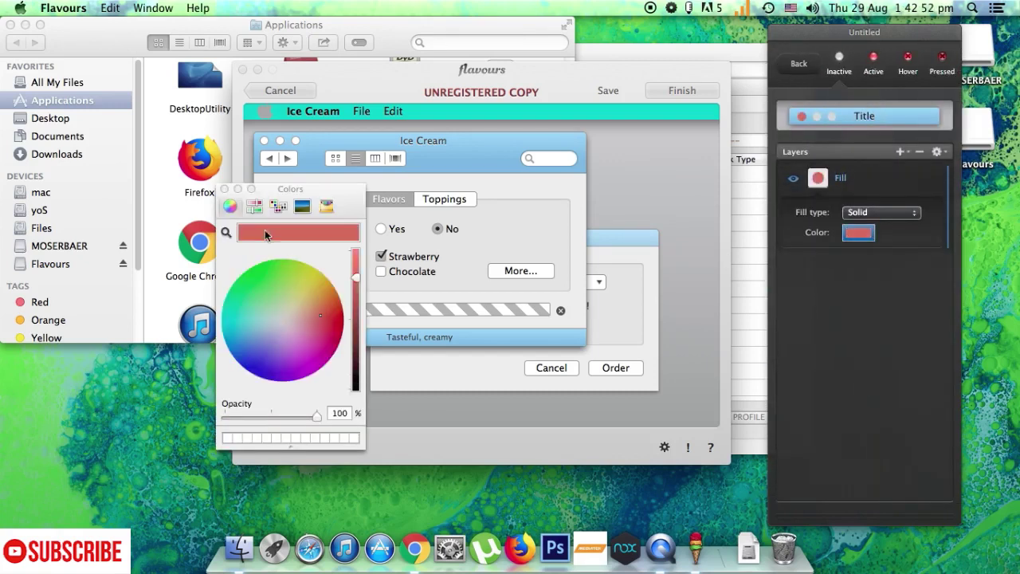
{"action": "left_click", "coordinate": [225, 189]}
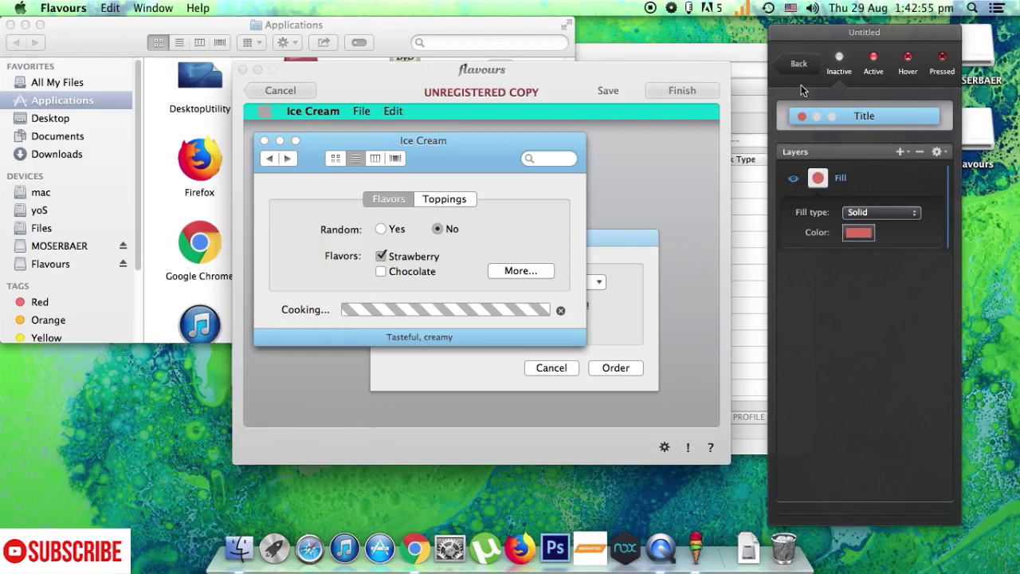
{"action": "left_click", "coordinate": [804, 70]}
Colour the Fill layer of the Max Button's Inactive state solid lime green
{"action": "left_click", "coordinate": [921, 289]}
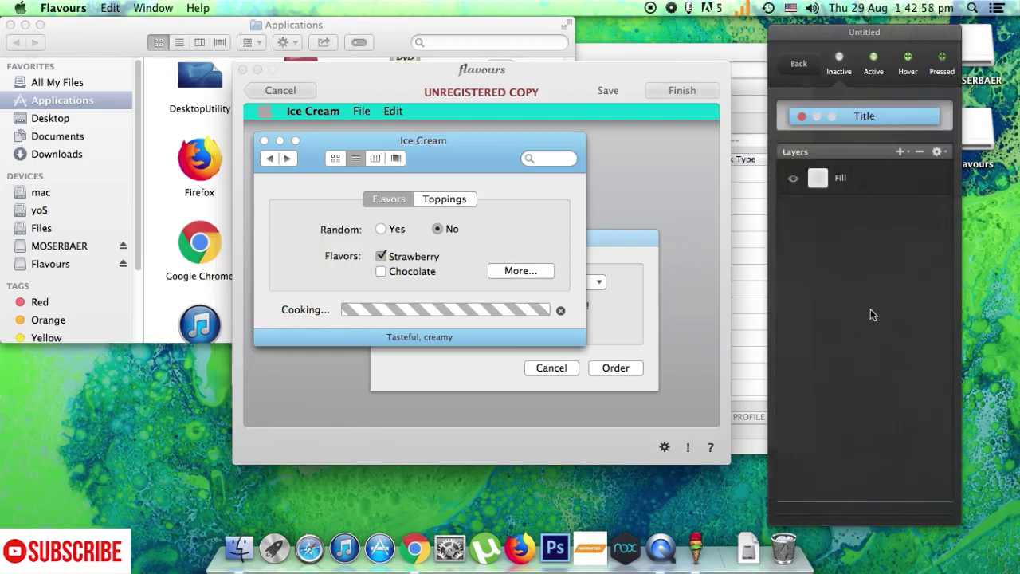
{"action": "left_click", "coordinate": [852, 184]}
{"action": "left_click", "coordinate": [858, 232]}
{"action": "left_click", "coordinate": [294, 270]}
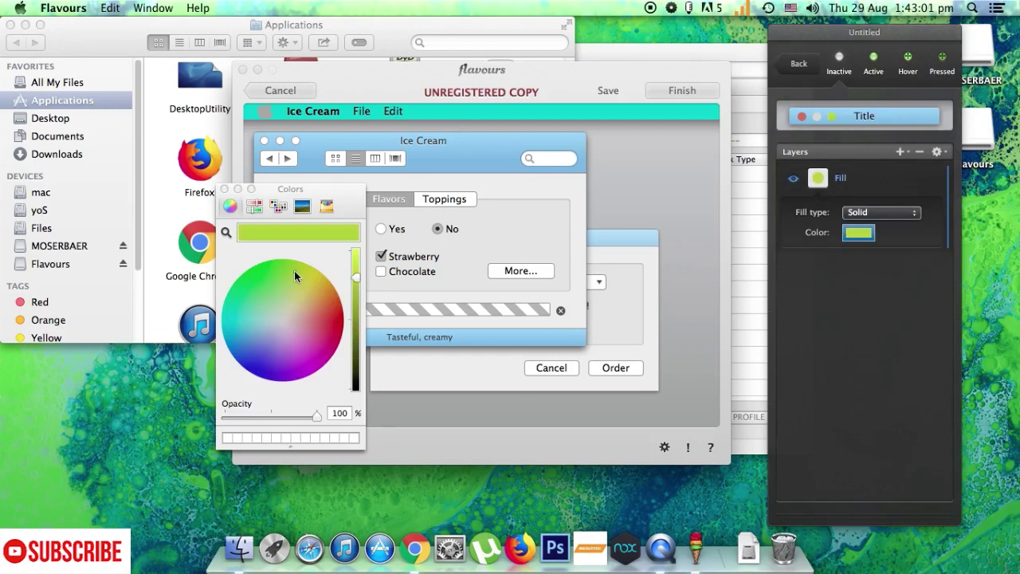
{"action": "left_click", "coordinate": [224, 189]}
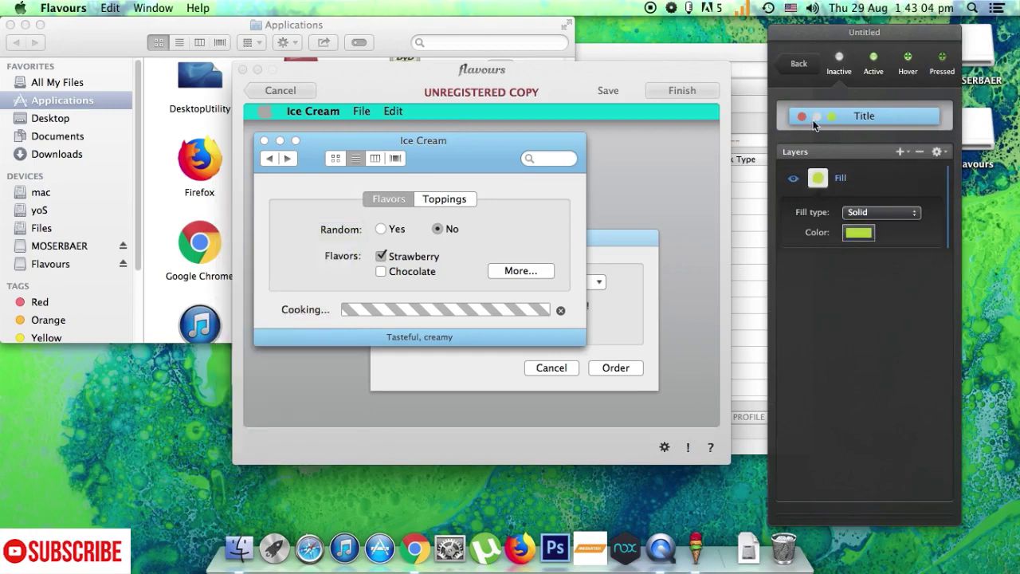
{"action": "left_click", "coordinate": [799, 63]}
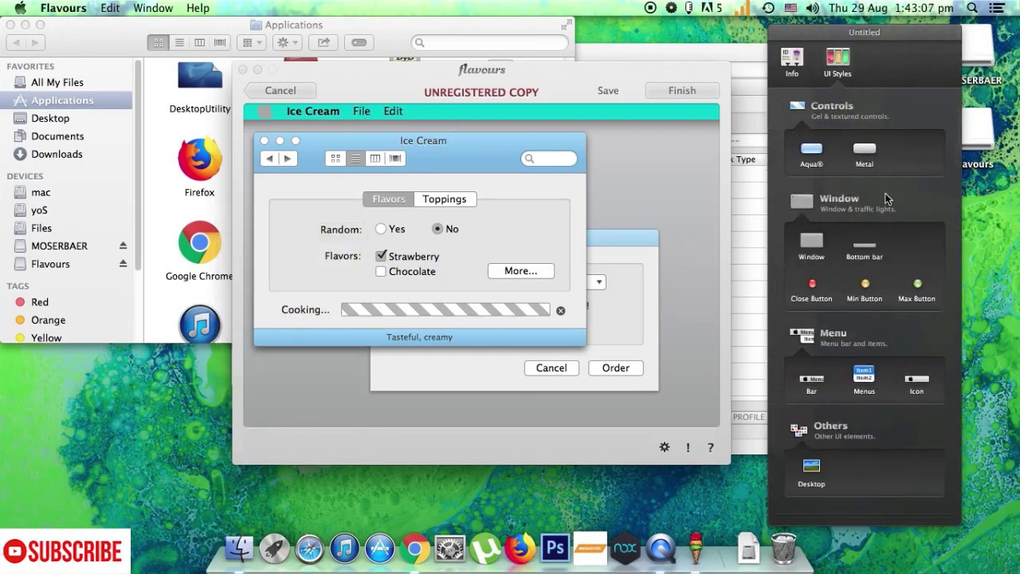
Link the Smart Layer of the Bottom bar's Active state to the Active style of the Aqua controls
{"action": "left_click", "coordinate": [862, 246]}
{"action": "left_click", "coordinate": [859, 179]}
{"action": "left_click", "coordinate": [862, 216]}
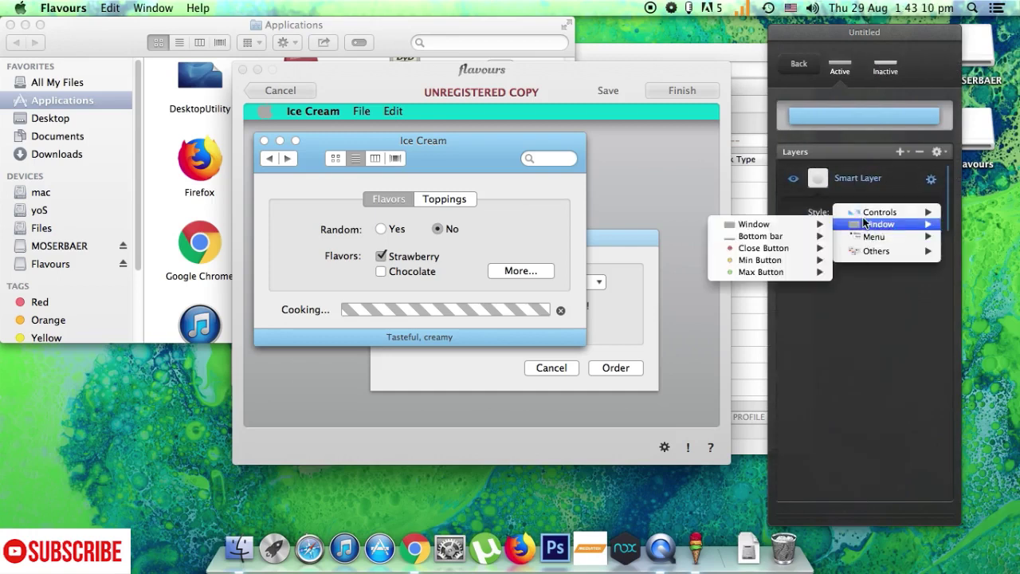
{"action": "mouse_move", "coordinate": [868, 212]}
{"action": "mouse_move", "coordinate": [794, 213]}
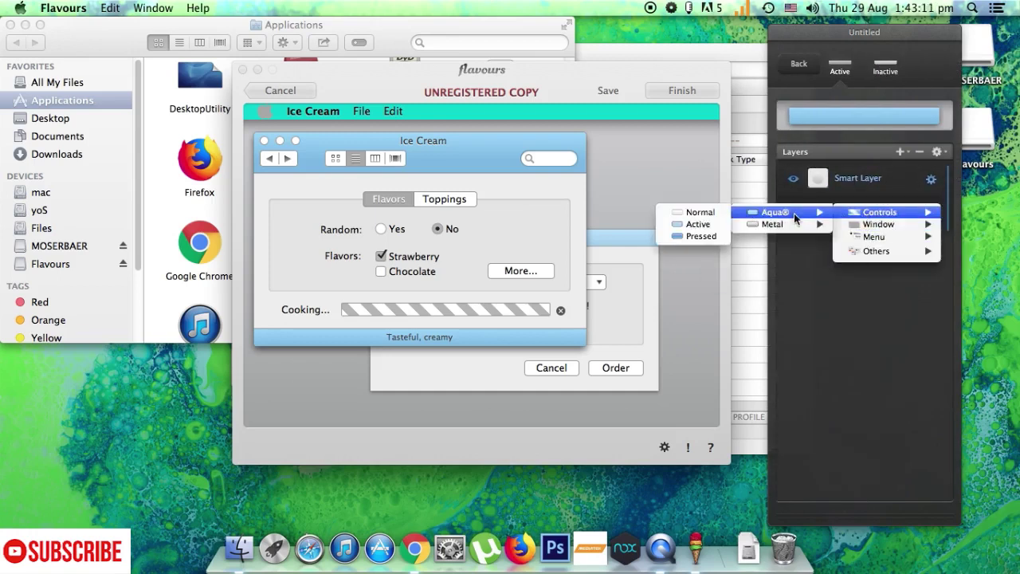
{"action": "left_click", "coordinate": [698, 224]}
{"action": "left_click", "coordinate": [801, 66]}
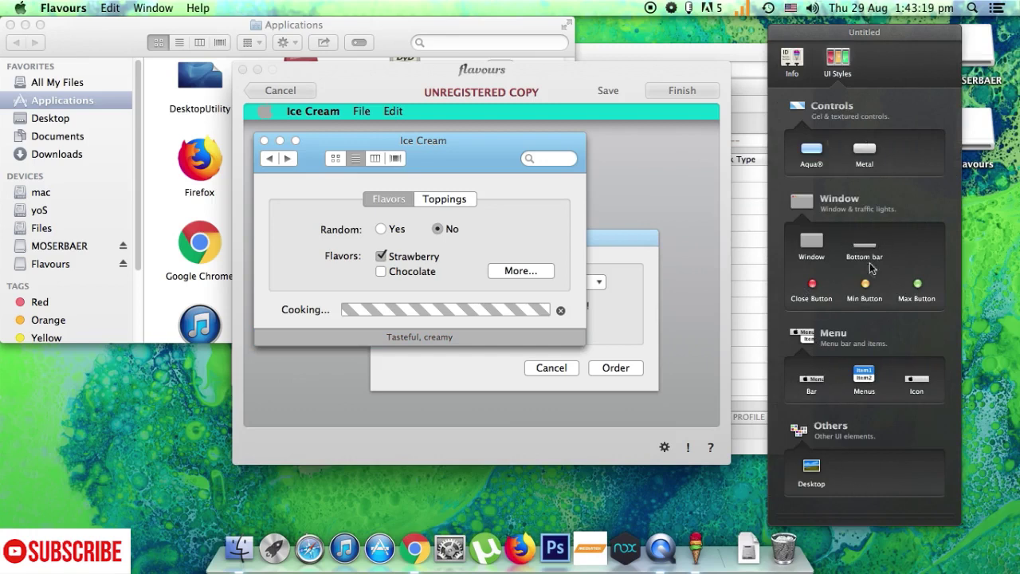
Examine the preview's Express Delivery window, including its Deliver options, and move it around to compare it with the Ice Cream window
{"action": "mouse_move", "coordinate": [863, 146]}
{"action": "left_click", "coordinate": [639, 246]}
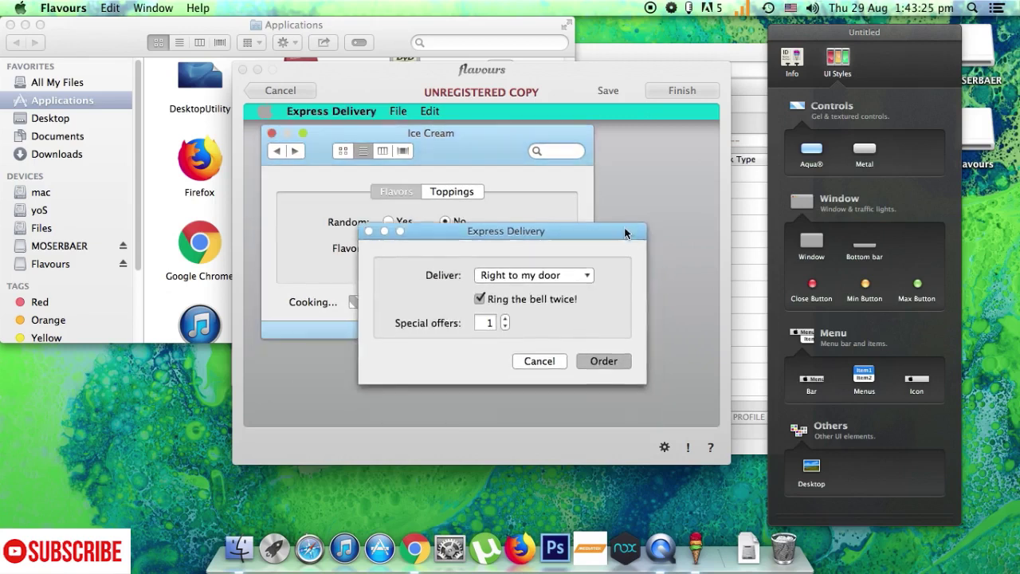
{"action": "left_click", "coordinate": [552, 271]}
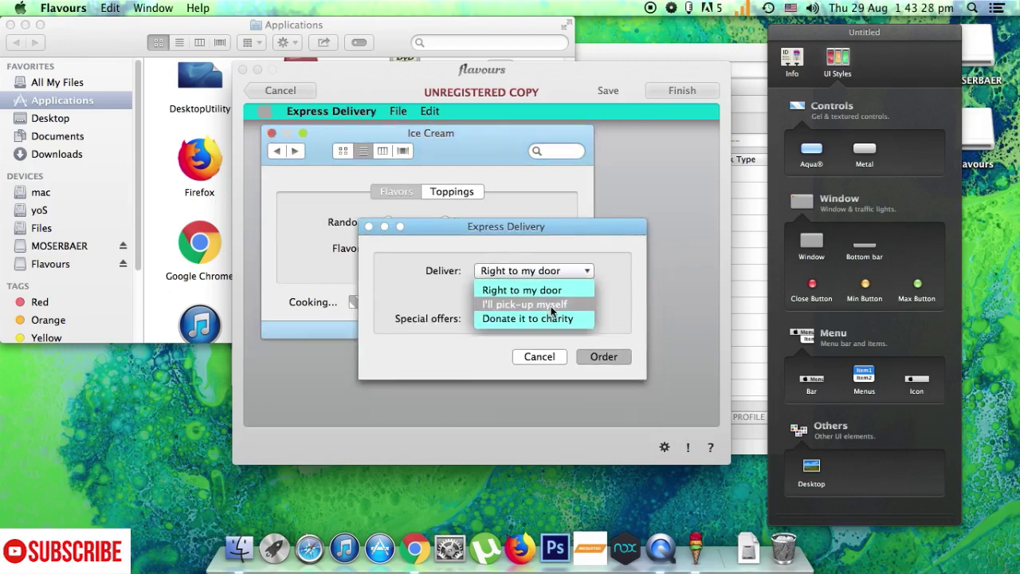
{"action": "left_click", "coordinate": [547, 295]}
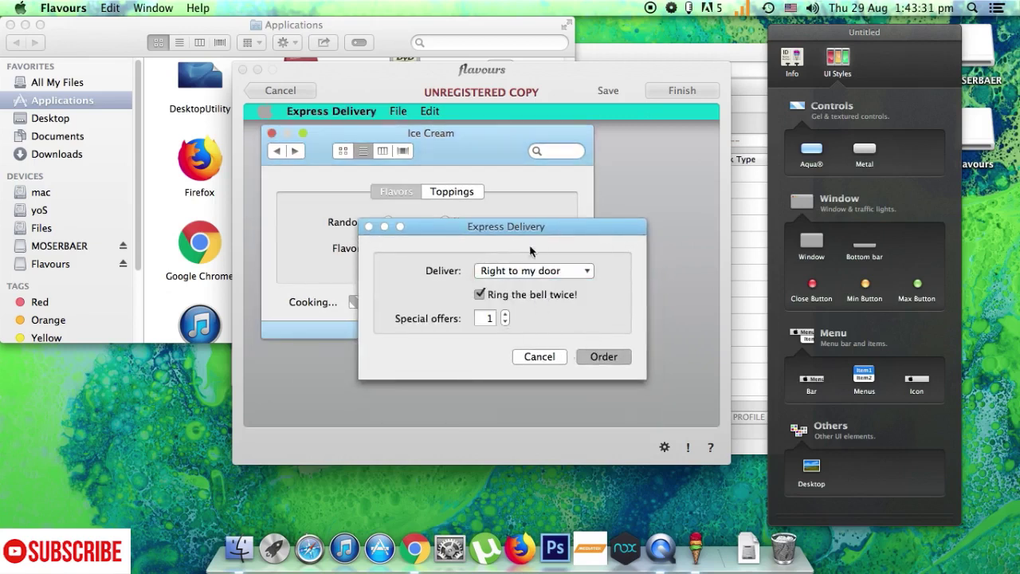
{"action": "left_click_drag", "start_coordinate": [554, 229], "coordinate": [719, 245]}
{"action": "left_click", "coordinate": [617, 359]}
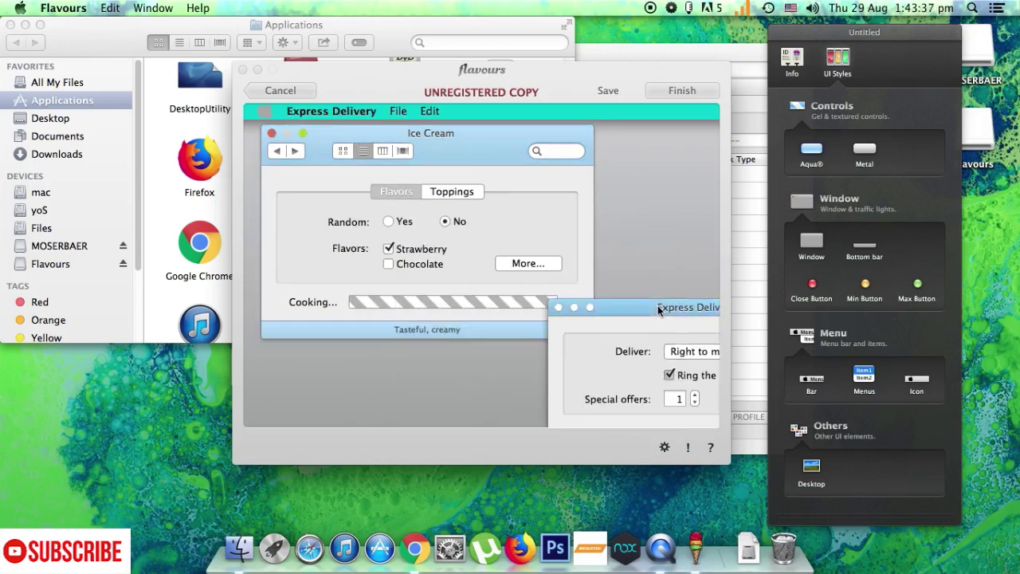
{"action": "left_click_drag", "start_coordinate": [673, 310], "coordinate": [474, 200]}
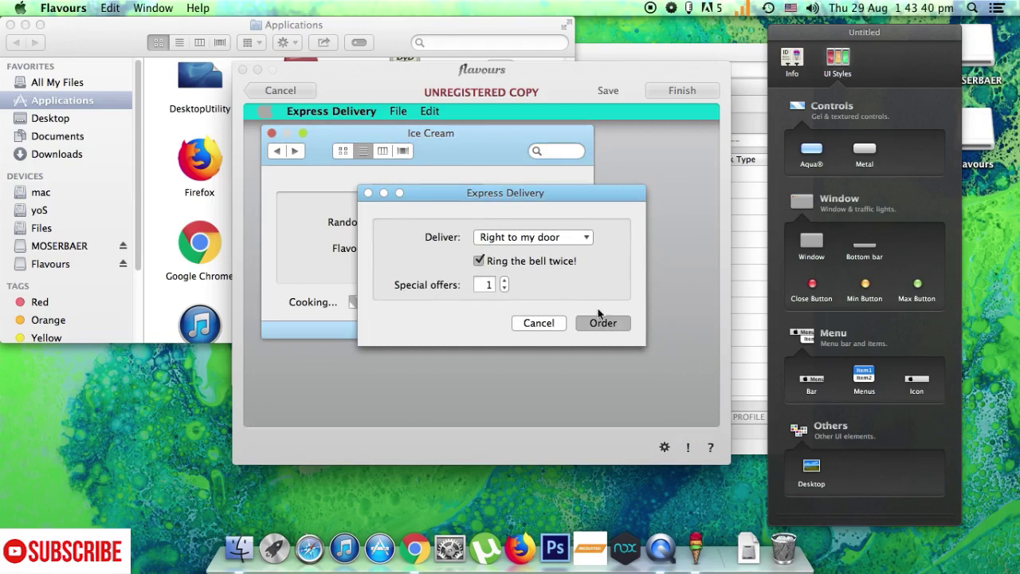
Try to save and finish the flavour without a title or description
{"action": "left_click", "coordinate": [610, 94]}
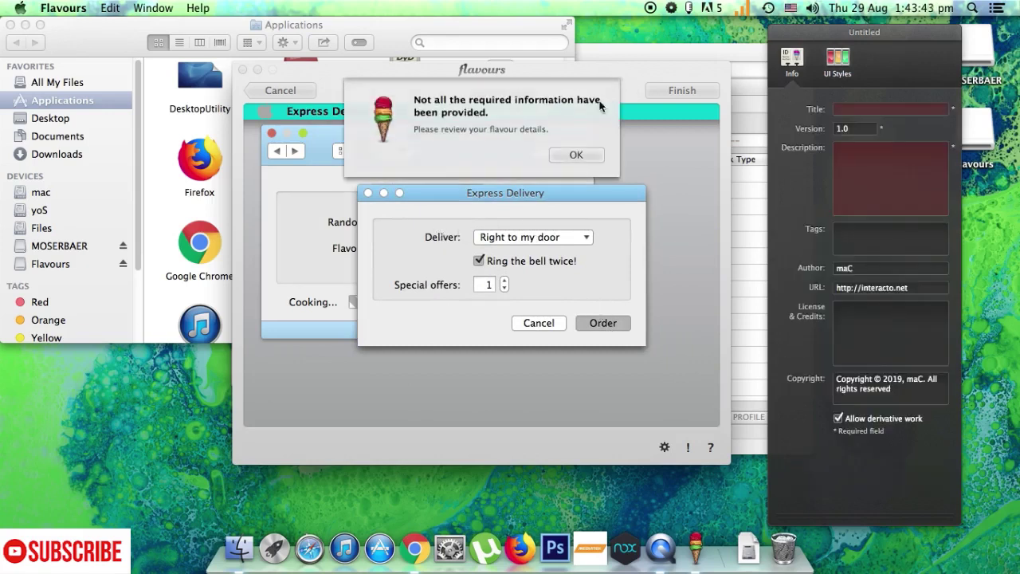
{"action": "left_click", "coordinate": [571, 154]}
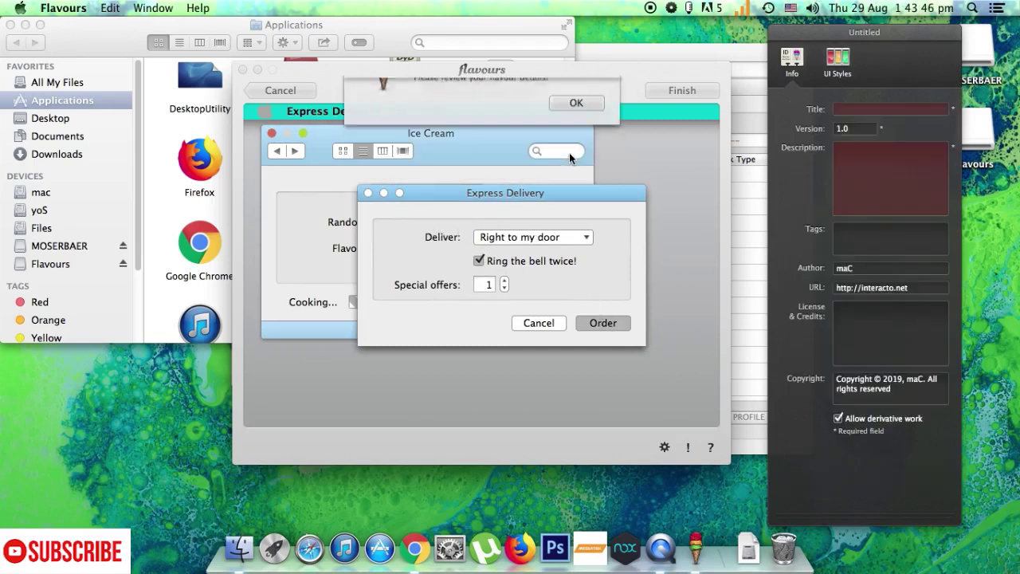
{"action": "left_click", "coordinate": [684, 90]}
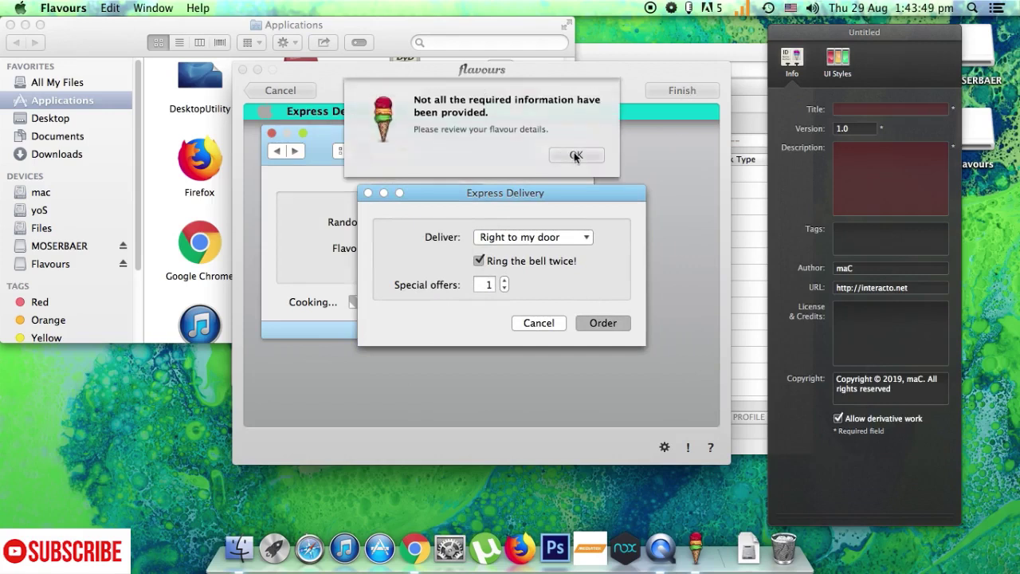
{"action": "left_click", "coordinate": [576, 156]}
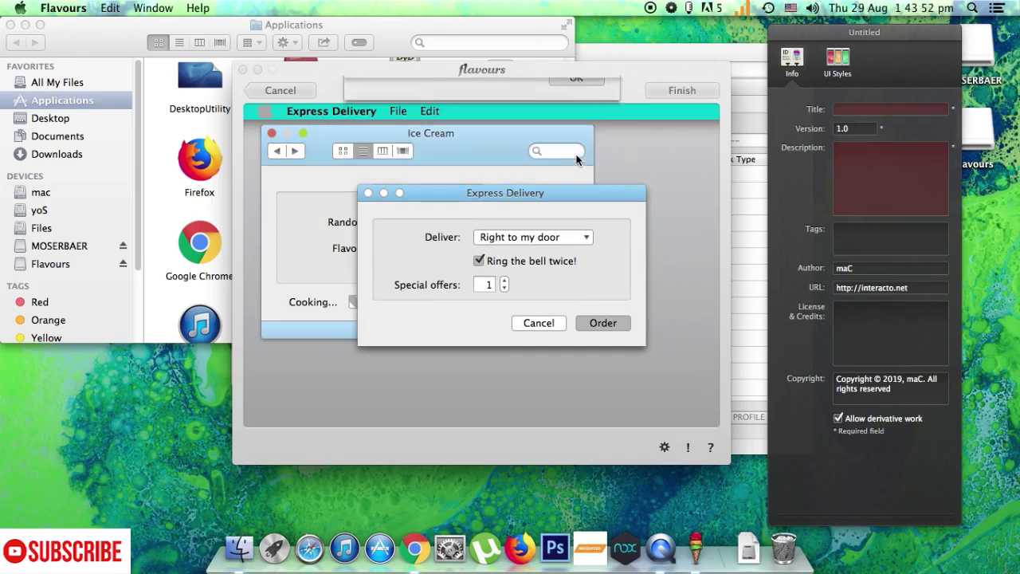
Title the flavour adcv with the description vwsv, and finish it
{"action": "left_click", "coordinate": [891, 109]}
{"action": "type", "text": "adcv"}
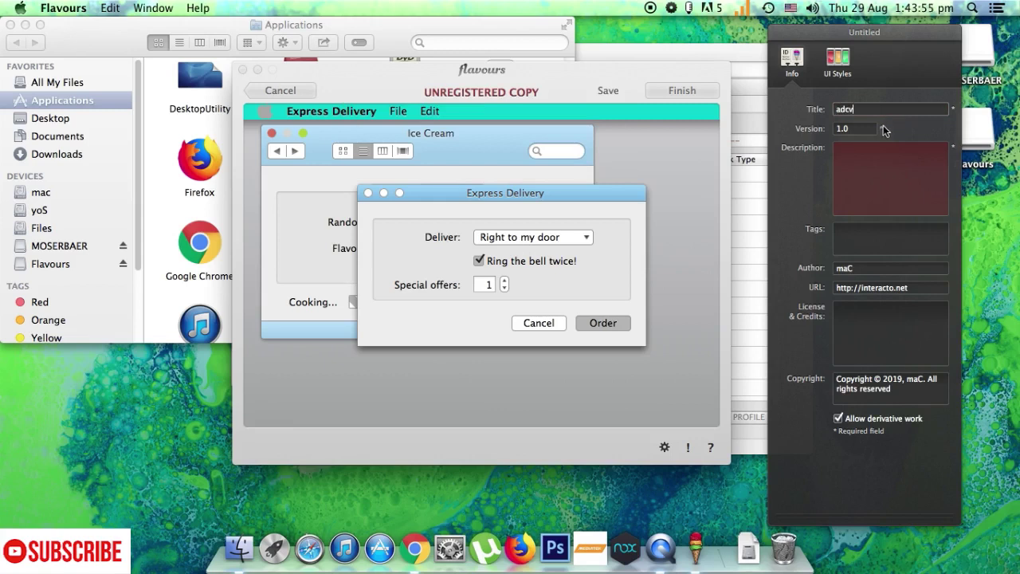
{"action": "left_click", "coordinate": [877, 184]}
{"action": "type", "text": "vwsv"}
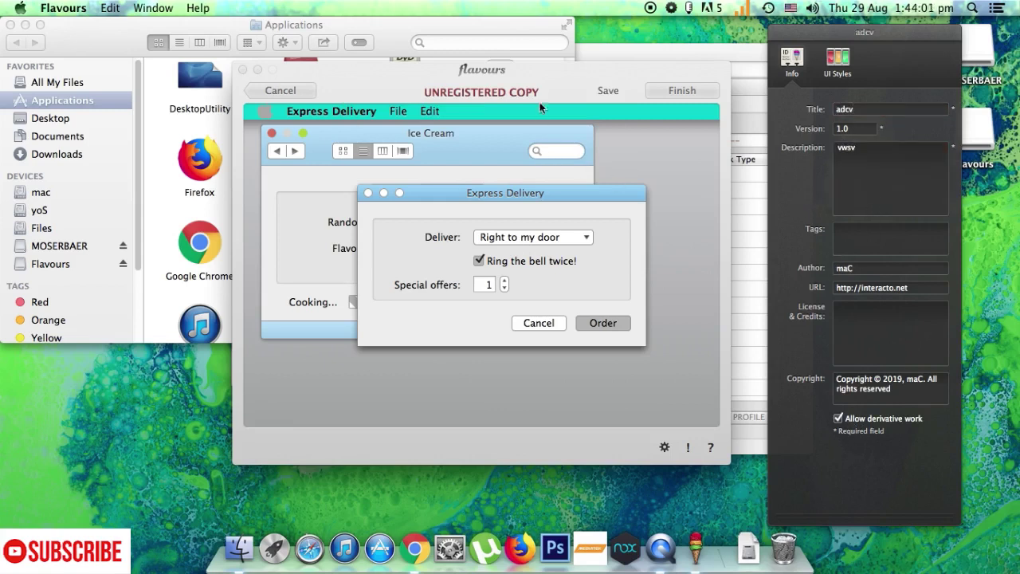
{"action": "left_click", "coordinate": [670, 93]}
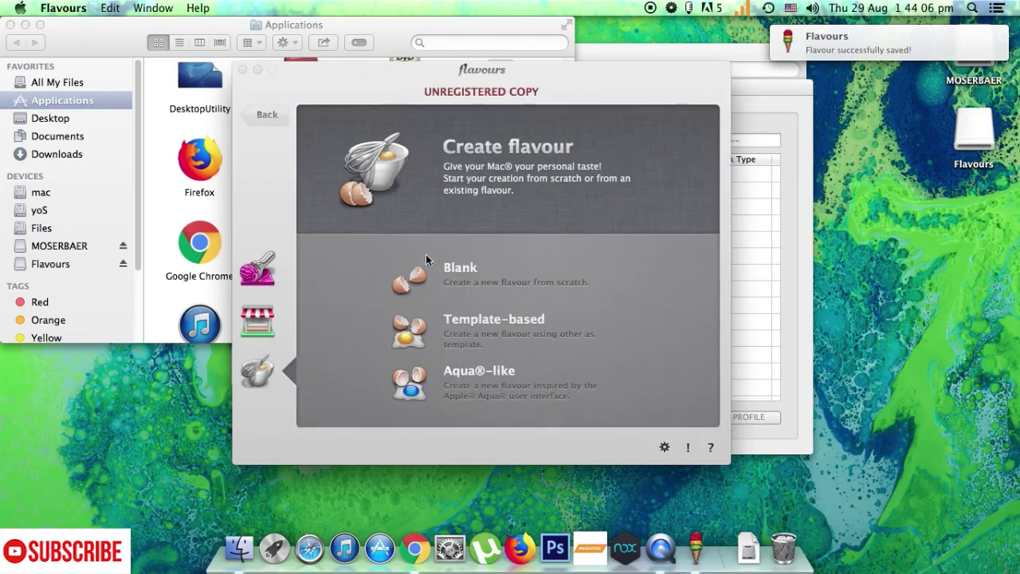
Apply the adcv flavour from My flavours to the system and confirm
{"action": "left_click", "coordinate": [261, 277]}
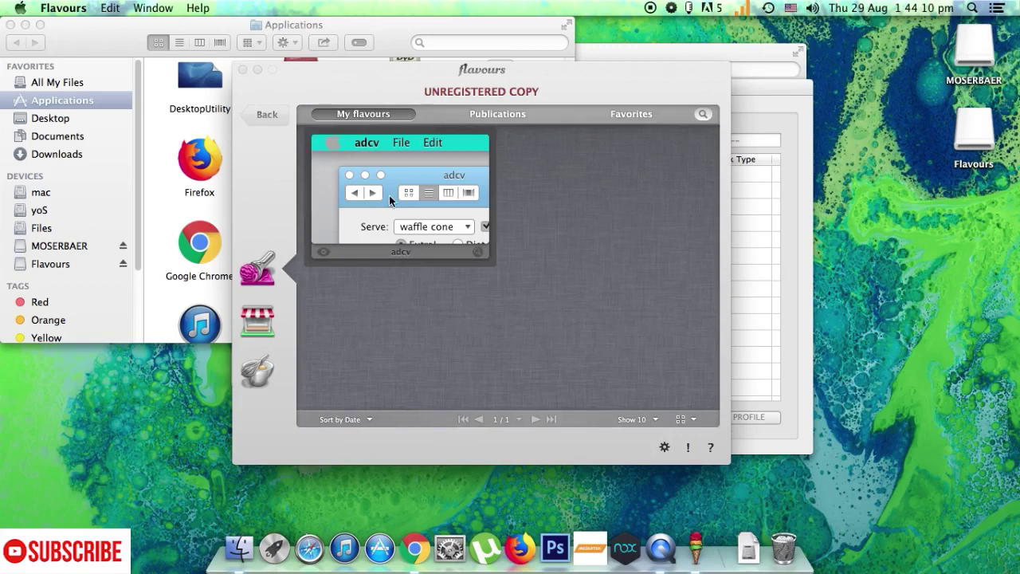
{"action": "right_click", "coordinate": [349, 173]}
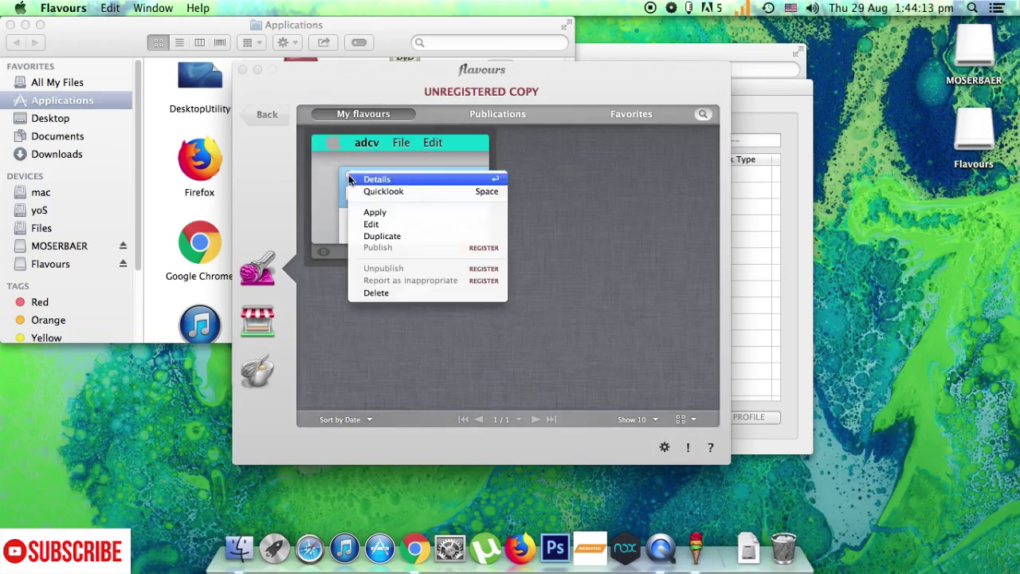
{"action": "left_click", "coordinate": [375, 213]}
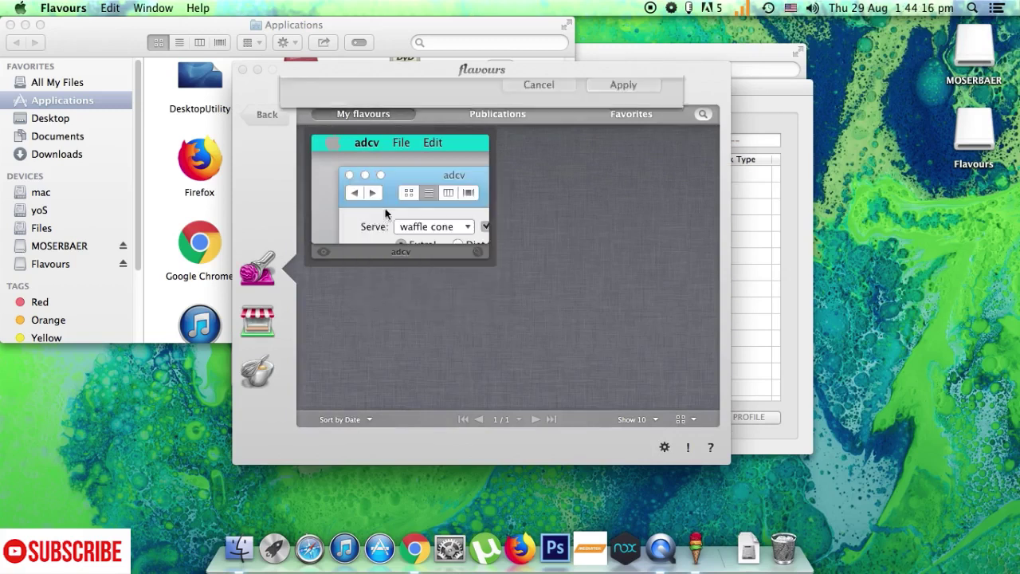
{"action": "left_click", "coordinate": [621, 287]}
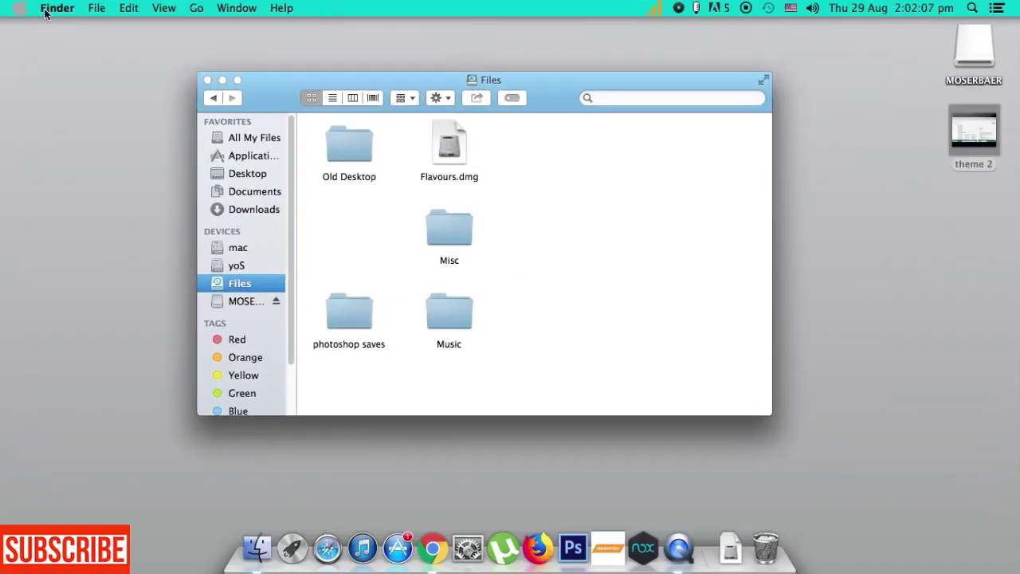
Check the applied theme in Finder through the Apple and Finder menus, the photoshop saves folder and the yoS drive
{"action": "left_click", "coordinate": [17, 9]}
{"action": "mouse_move", "coordinate": [69, 14]}
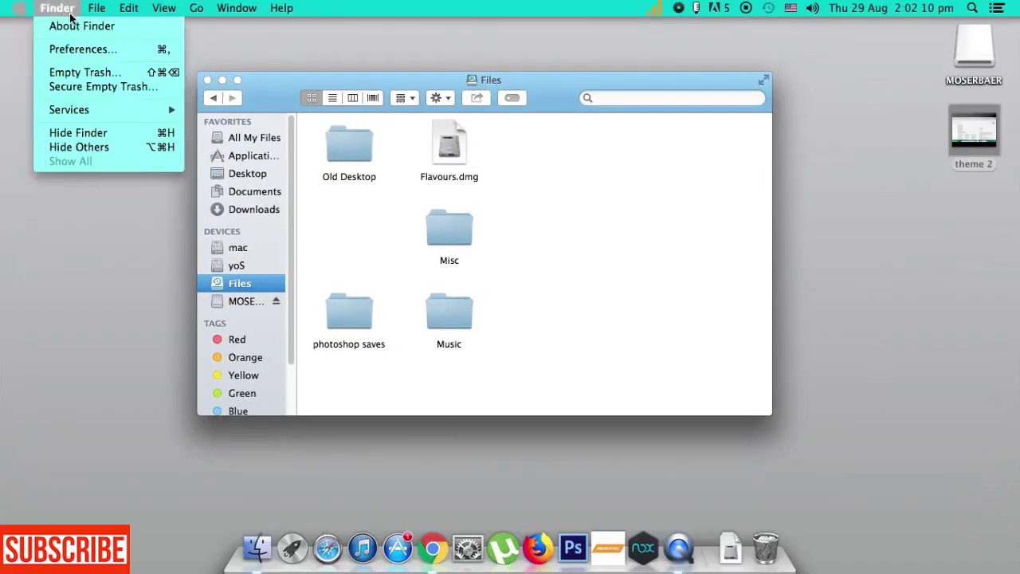
{"action": "left_click", "coordinate": [19, 12]}
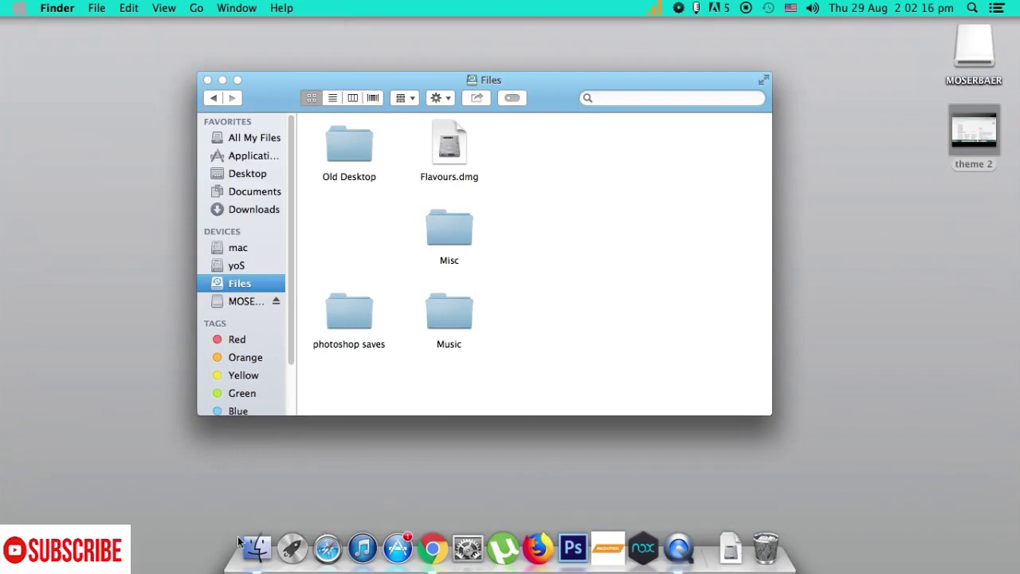
{"action": "double_click", "coordinate": [353, 312]}
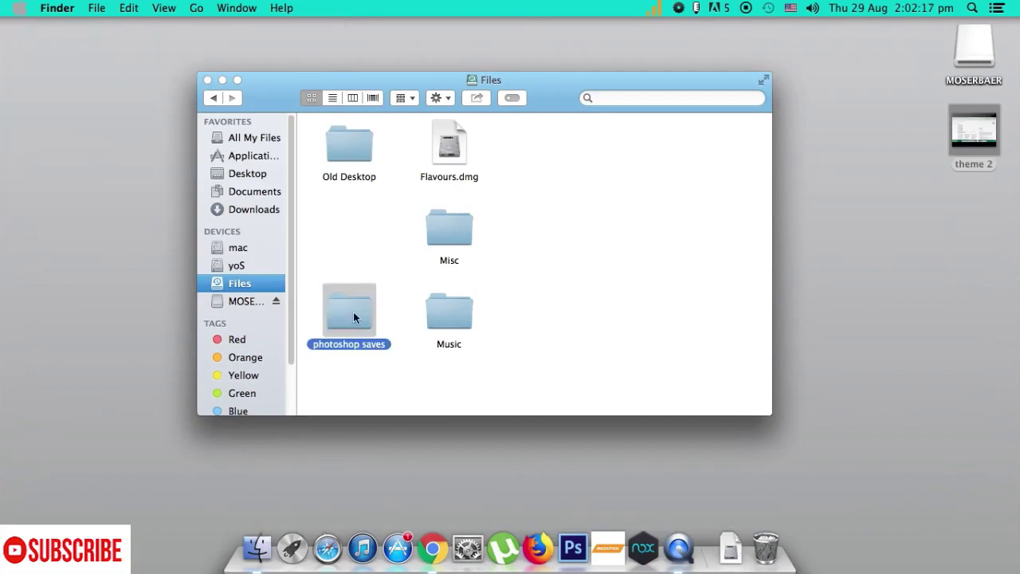
{"action": "left_click", "coordinate": [215, 100]}
{"action": "left_click", "coordinate": [237, 265]}
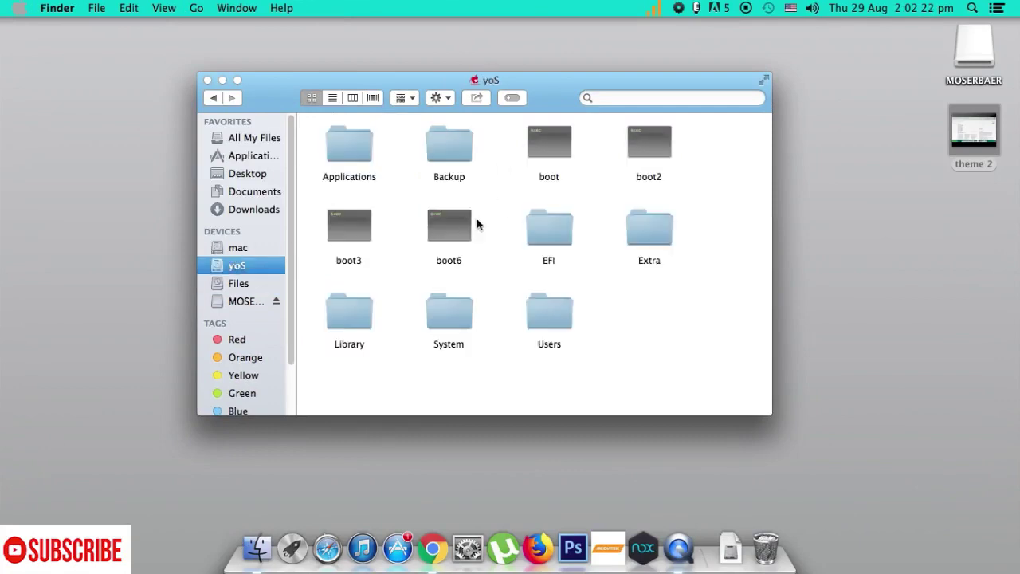